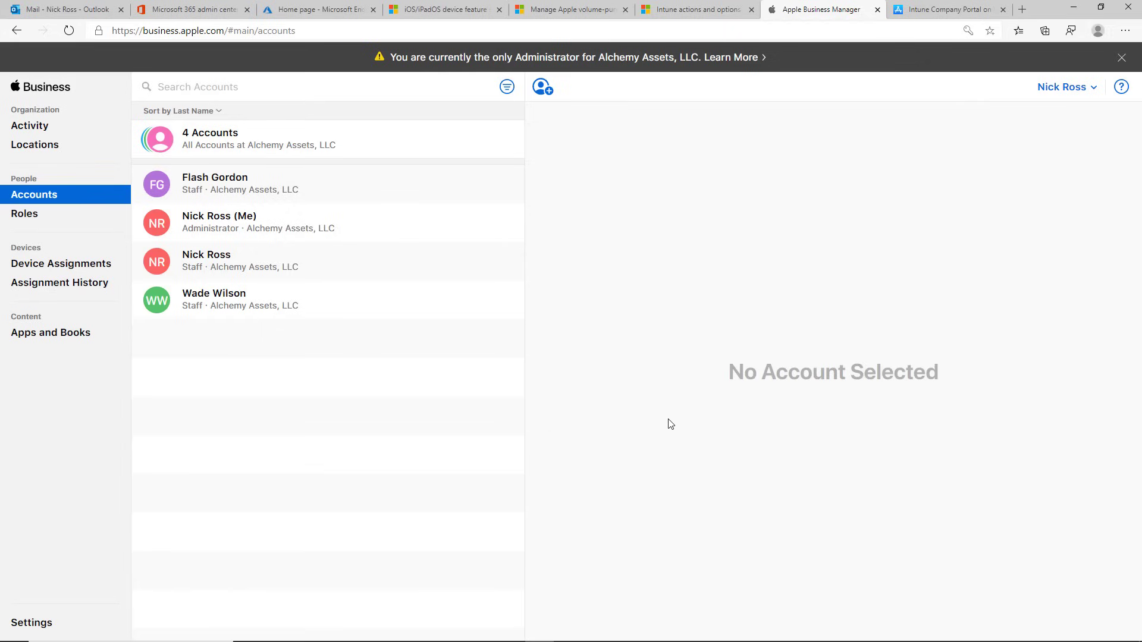
Step: Open Apple Business Manager's Settings and Accounts pages, then view the Intune MDM server's details
{"action": "left_click", "coordinate": [41, 622]}
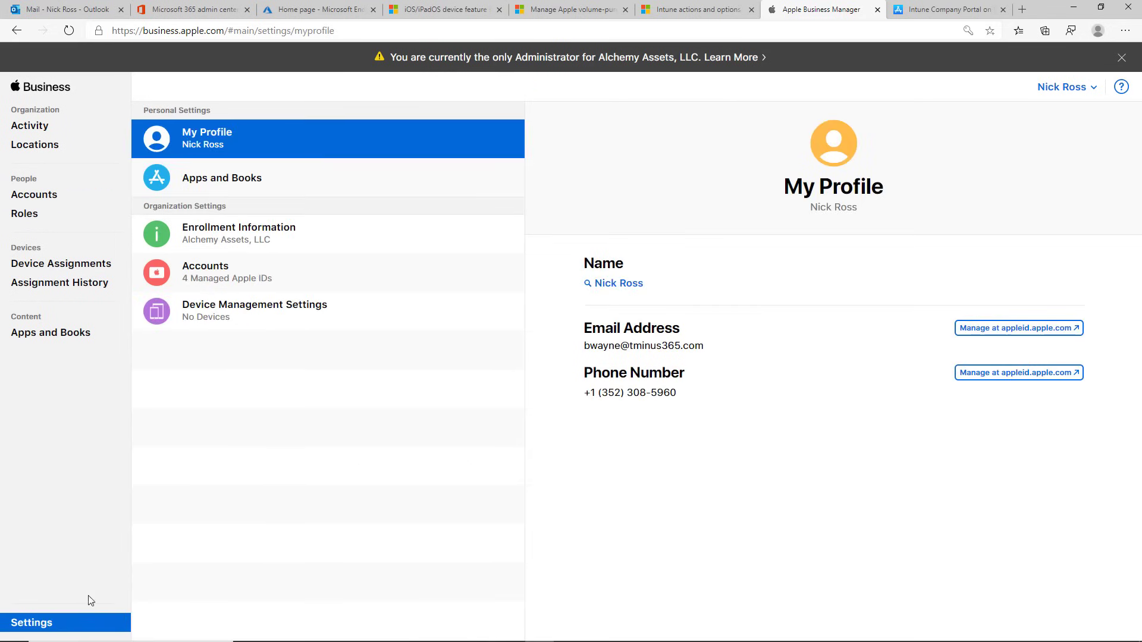
{"action": "left_click", "coordinate": [323, 277]}
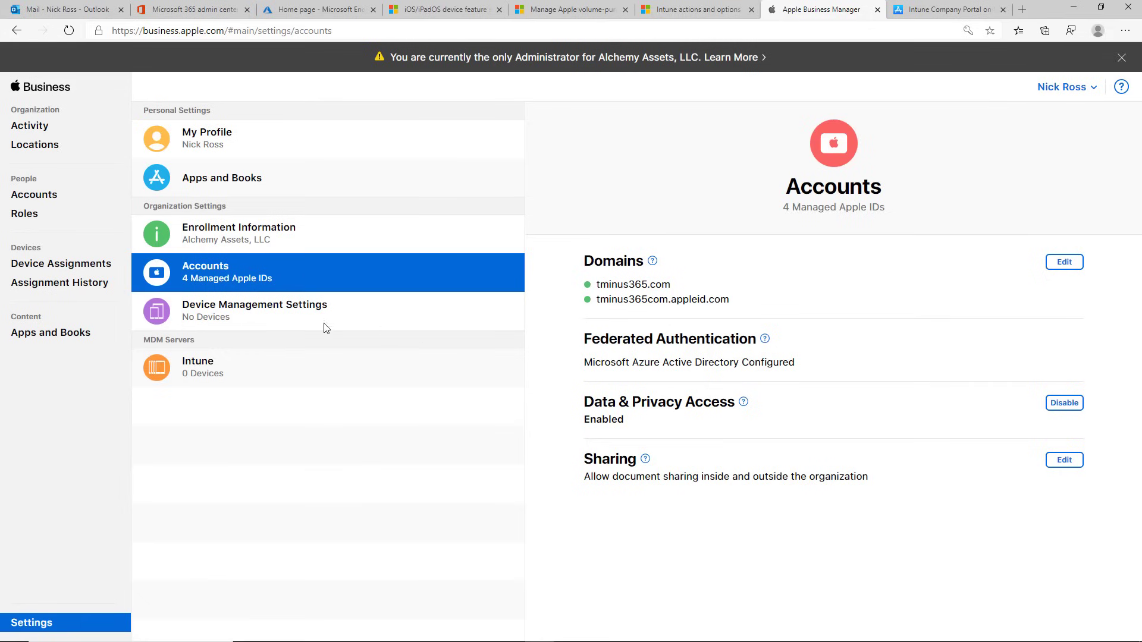
{"action": "left_click", "coordinate": [202, 368]}
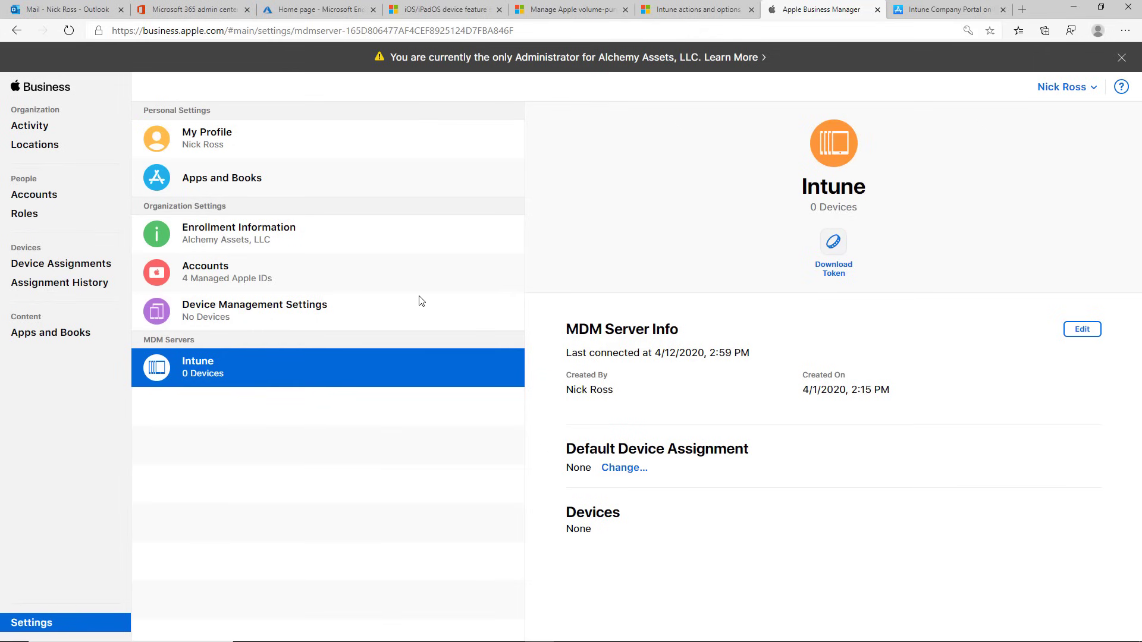
Step: Start an Untitled MDM Server from Device Management Settings, then go to the Endpoint Manager home page
{"action": "left_click", "coordinate": [387, 306]}
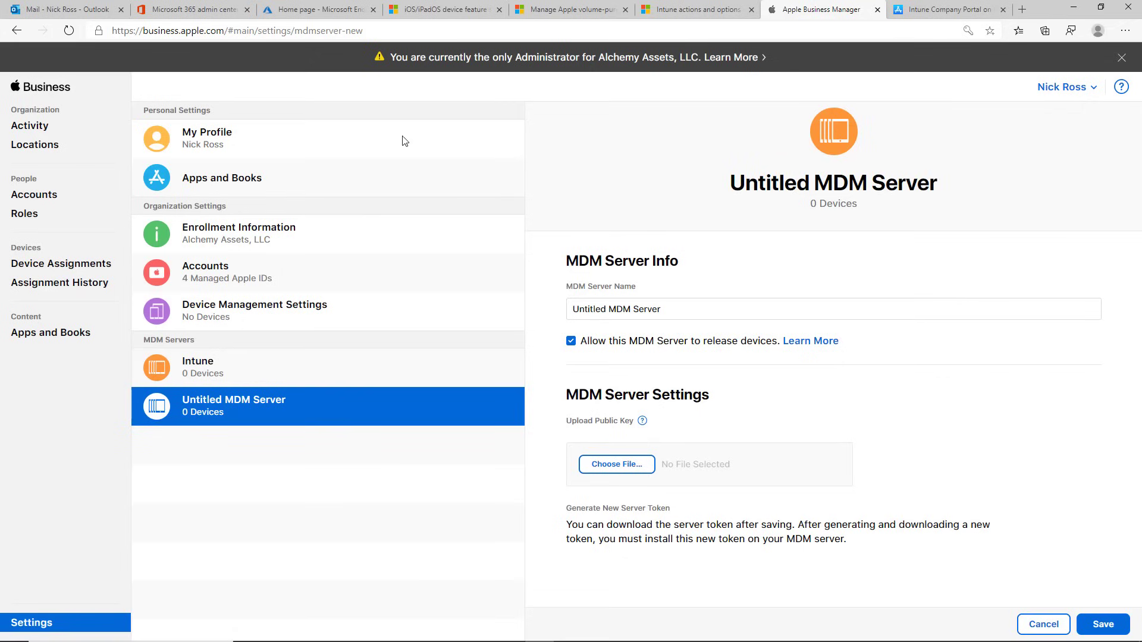
{"action": "left_click", "coordinate": [320, 8]}
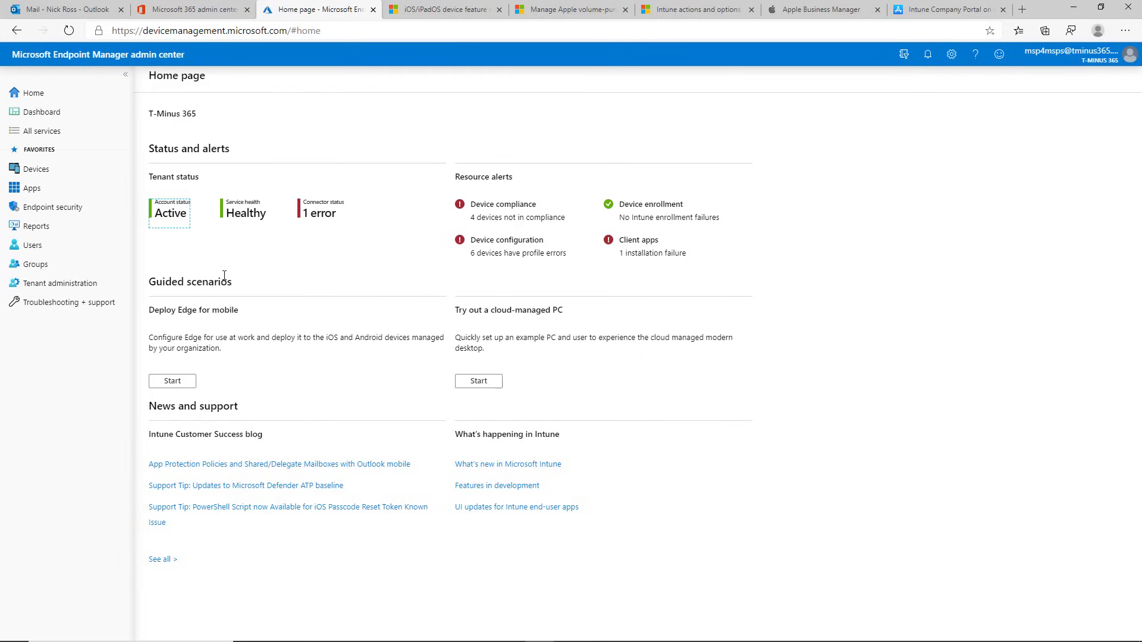
Step: Go to Devices > macOS > macOS enrollment > Enrollment program tokens to list the active Intune token
{"action": "left_click", "coordinate": [61, 177]}
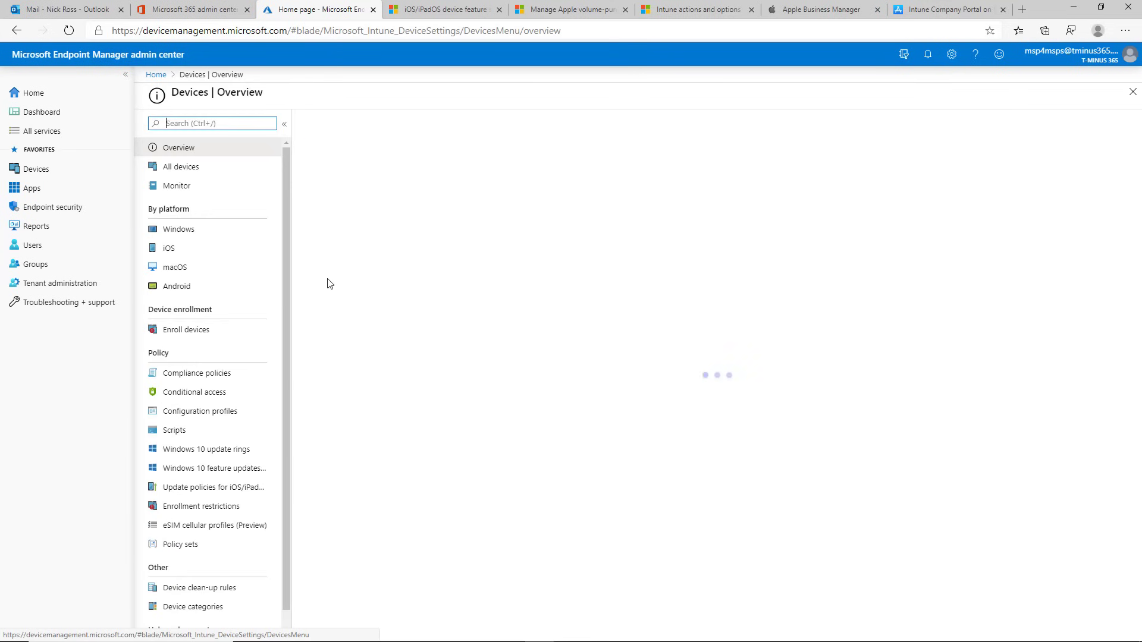
{"action": "left_click", "coordinate": [196, 267]}
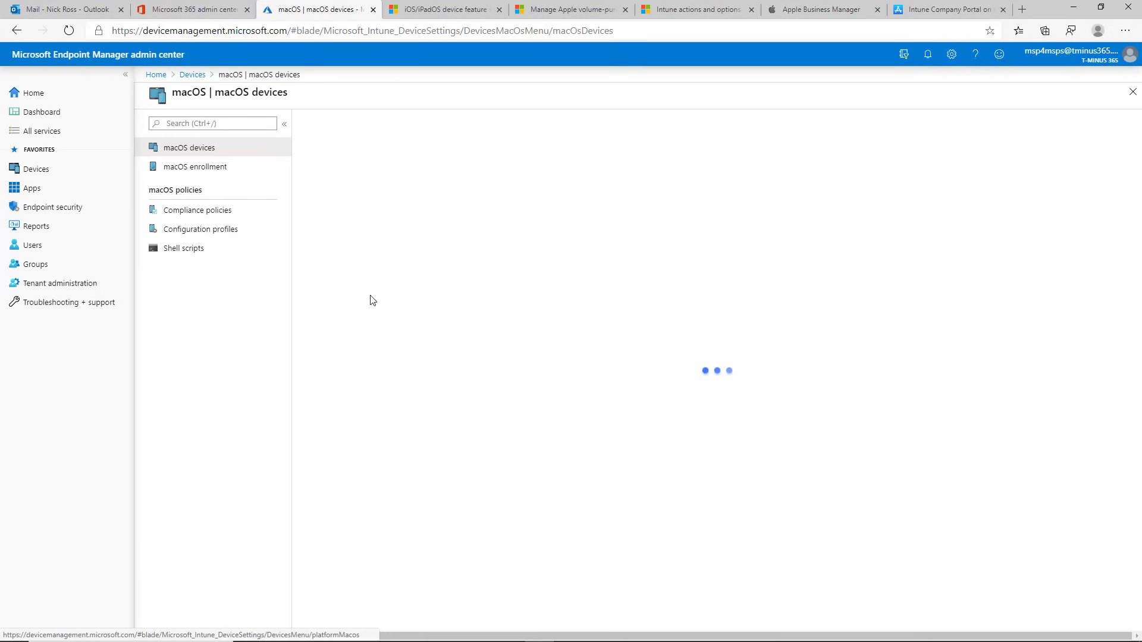
{"action": "left_click", "coordinate": [178, 166]}
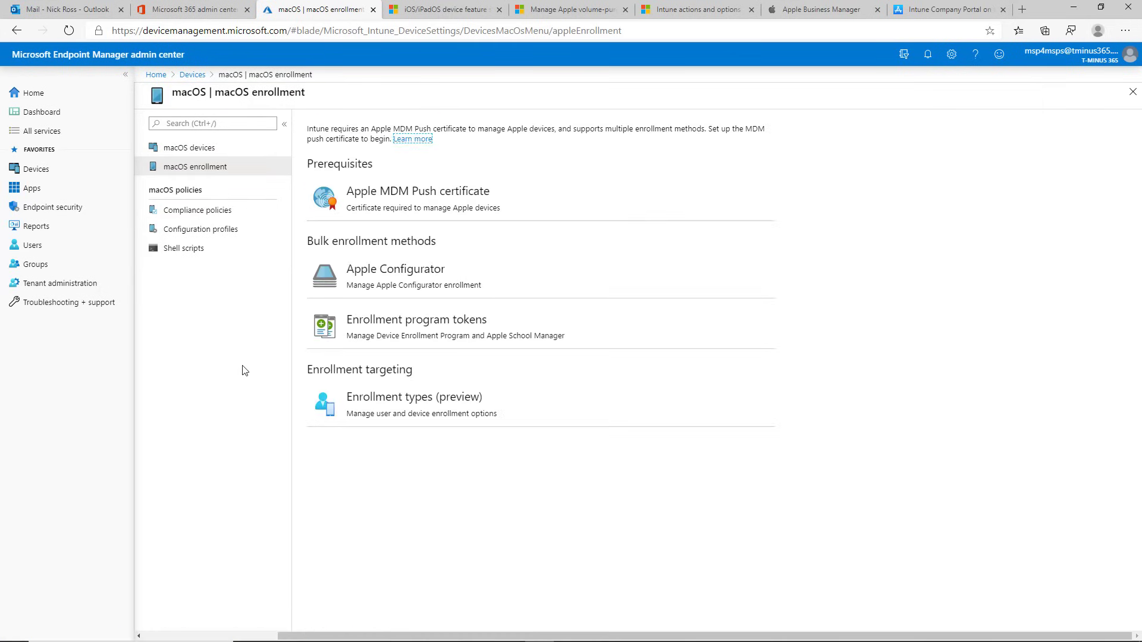
{"action": "left_click", "coordinate": [377, 339]}
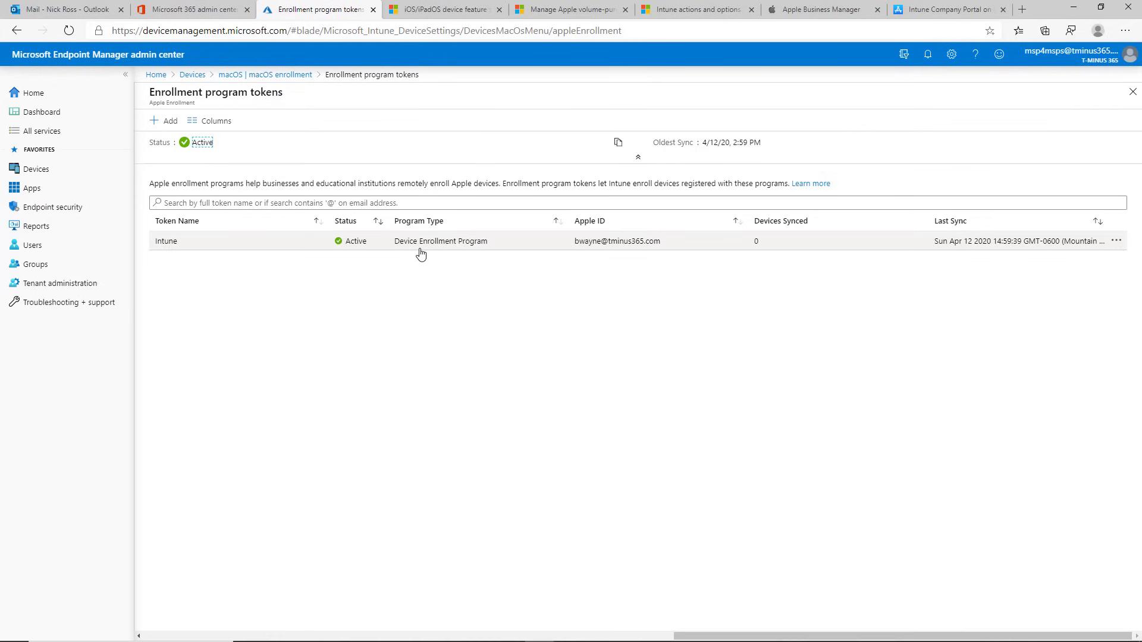
Step: Begin adding an enrollment program token, agree to share data with Apple, then return to Apple Business Manager
{"action": "left_click", "coordinate": [164, 121]}
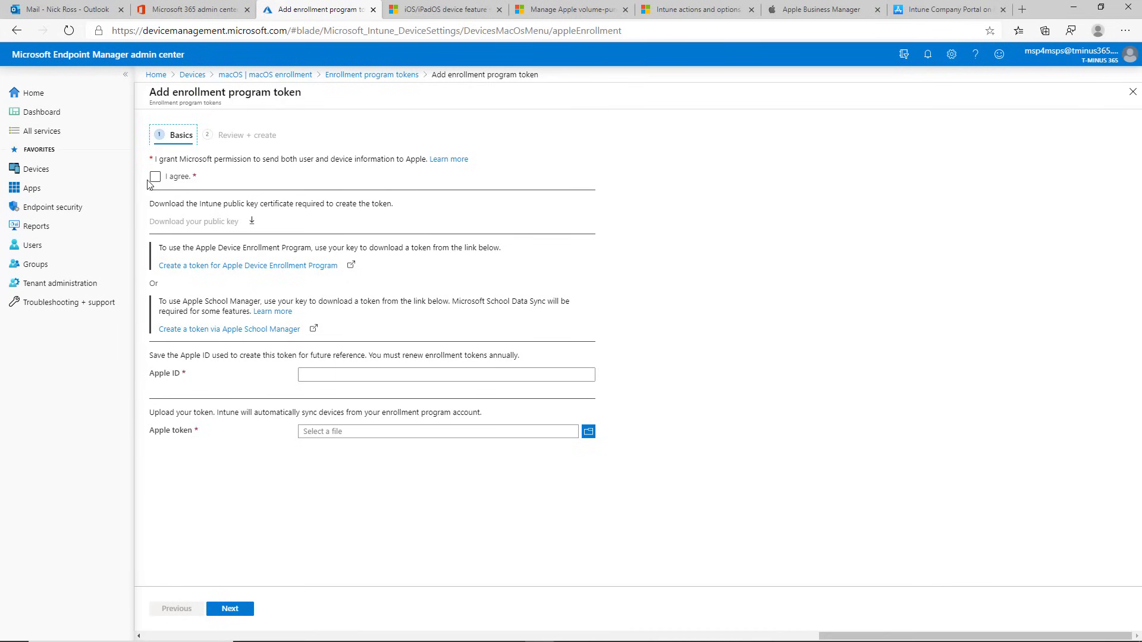
{"action": "left_click", "coordinate": [155, 178]}
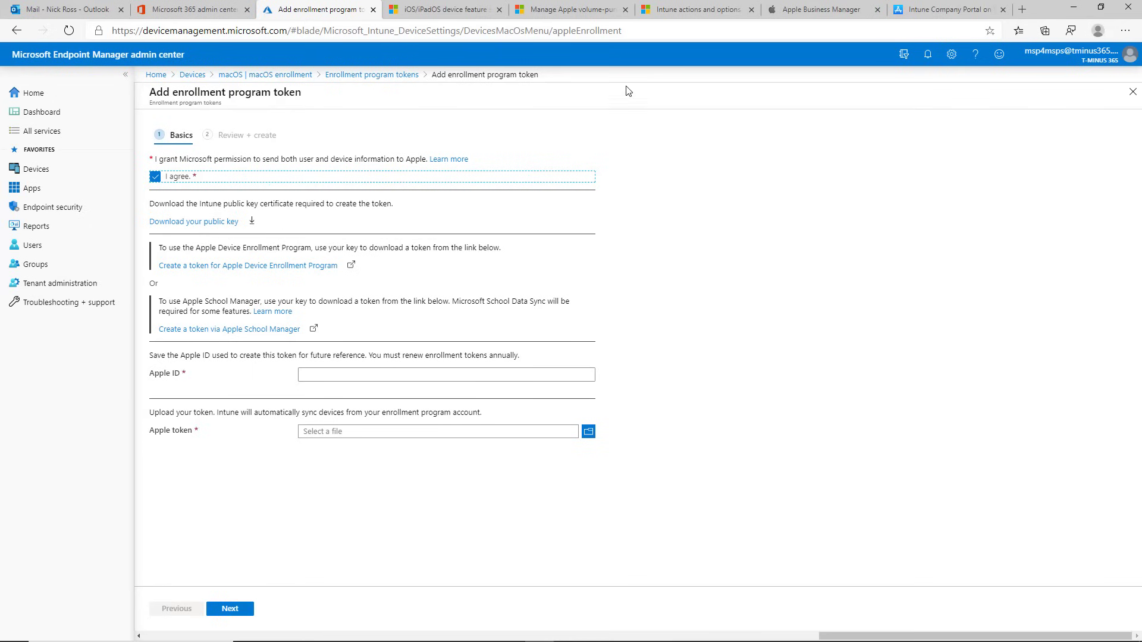
{"action": "left_click", "coordinate": [815, 9]}
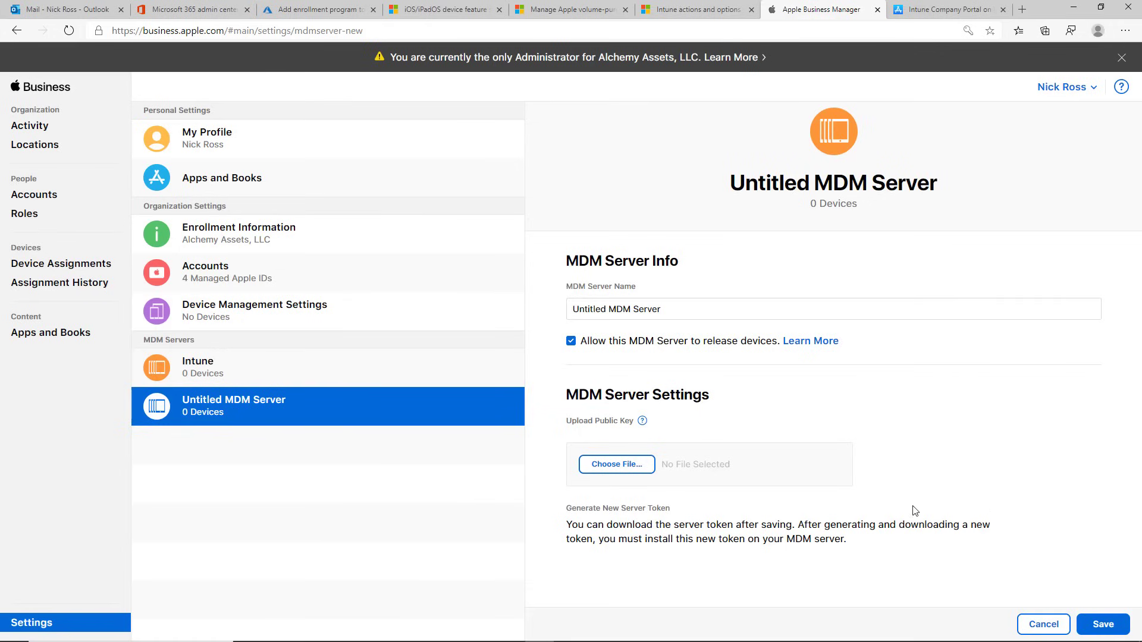
Step: Cancel the Untitled MDM Server draft, view the Intune server, and return to the add-token form
{"action": "left_click", "coordinate": [1019, 620]}
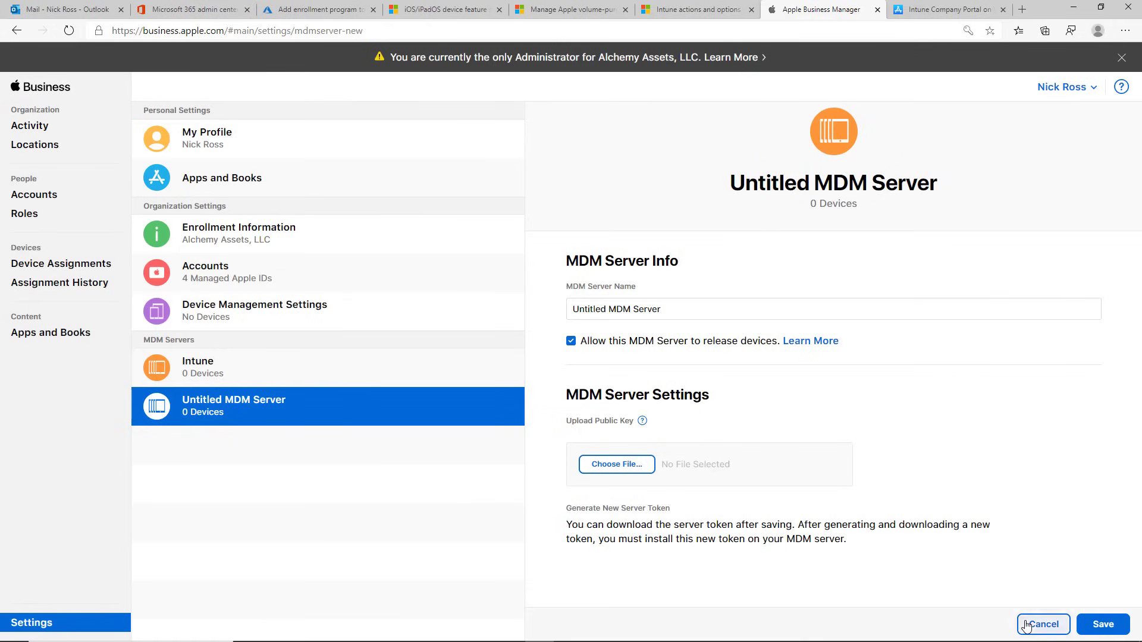
{"action": "left_click", "coordinate": [241, 364]}
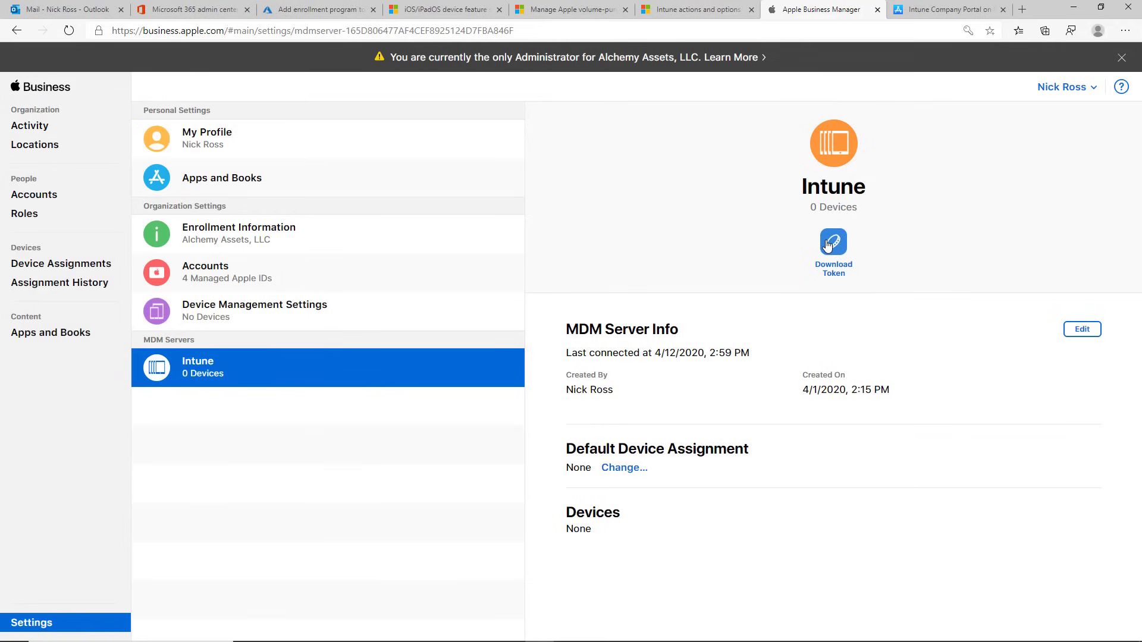
{"action": "left_click", "coordinate": [289, 7]}
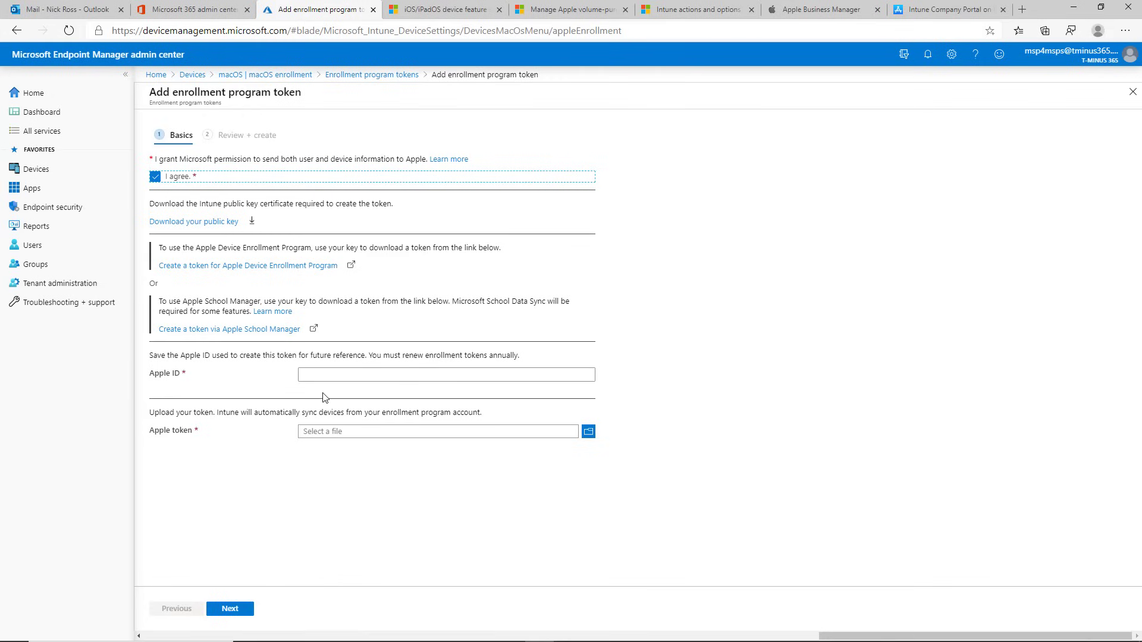
Step: Select the Apple ID field, then briefly check the Intune server in Apple Business Manager
{"action": "left_click", "coordinate": [314, 376]}
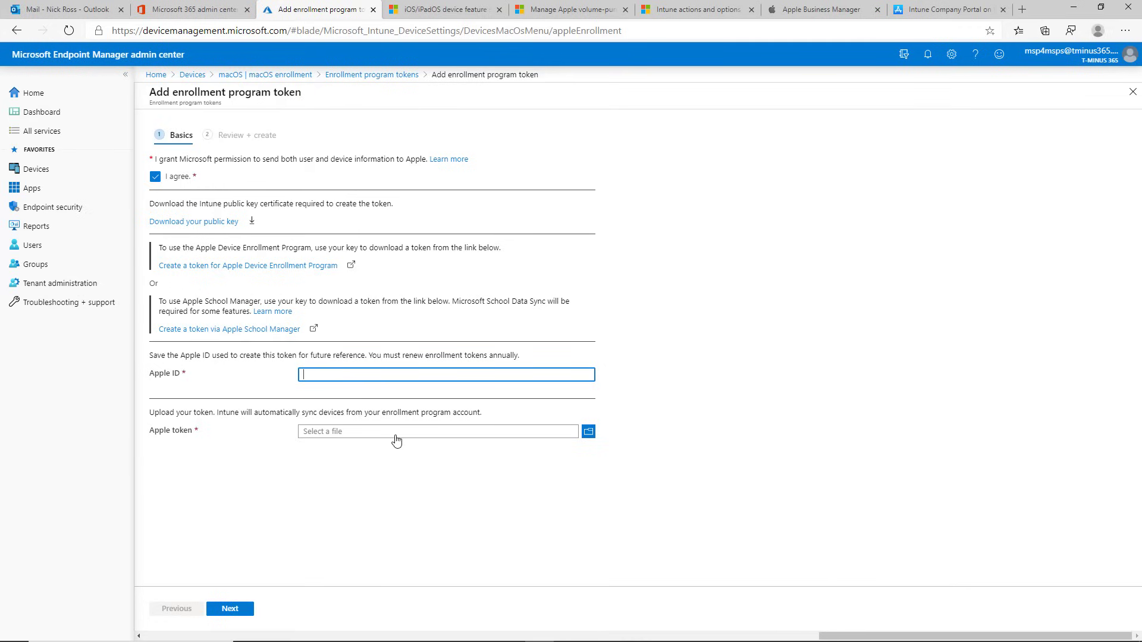
{"action": "left_click", "coordinate": [845, 9]}
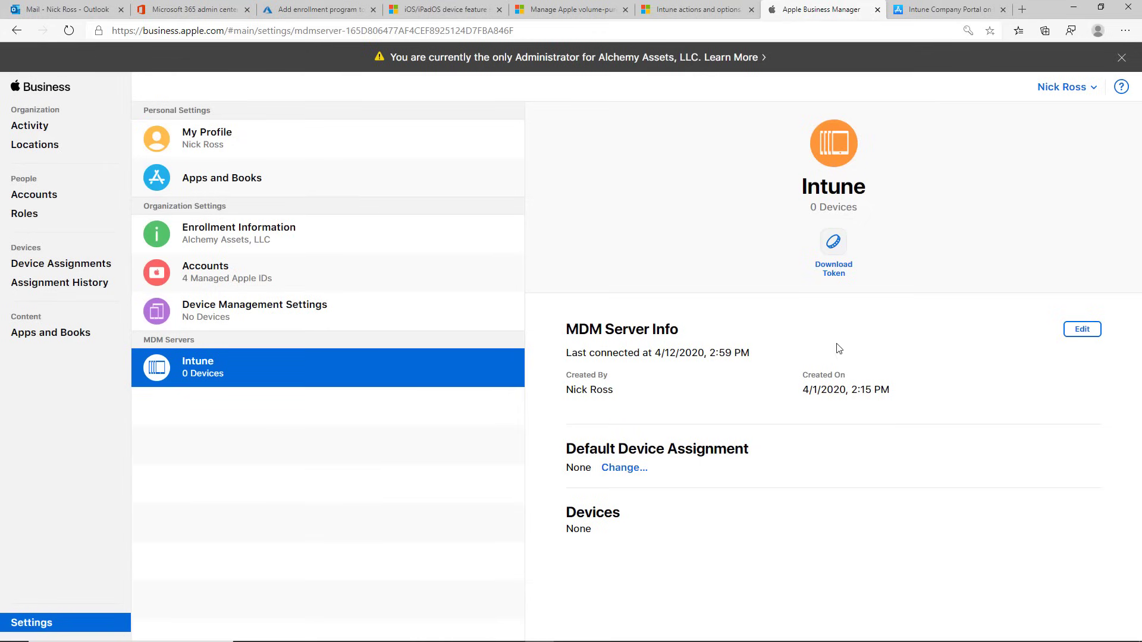
{"action": "left_click", "coordinate": [288, 9]}
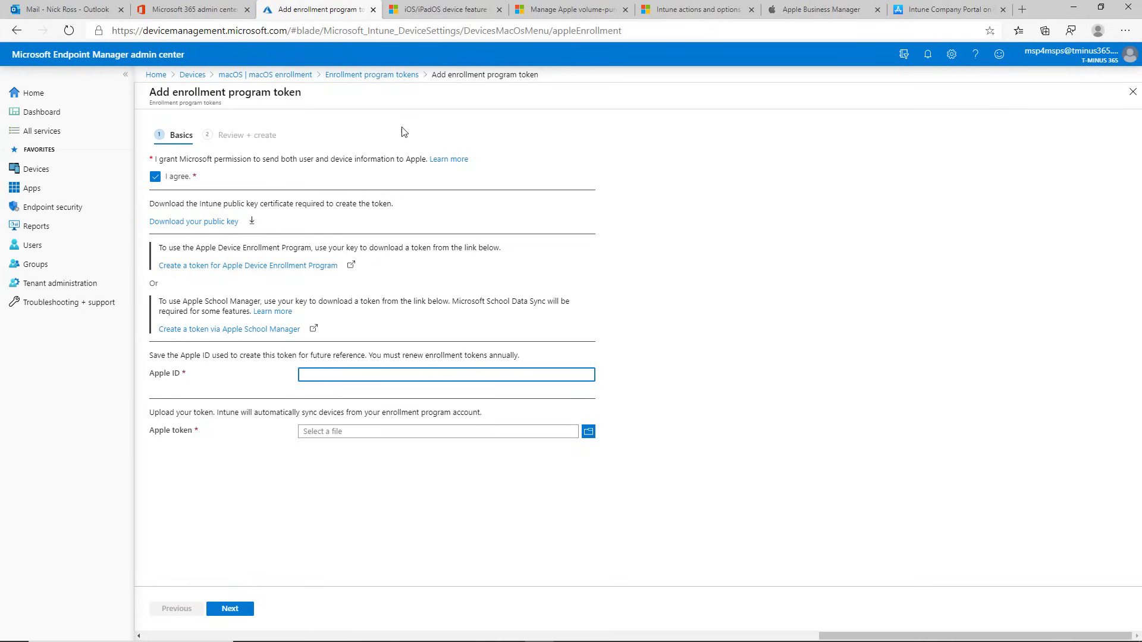
Step: Leave via the macOS enrollment breadcrumb, discard the unsaved edits, and reopen Enrollment program tokens
{"action": "left_click", "coordinate": [306, 76]}
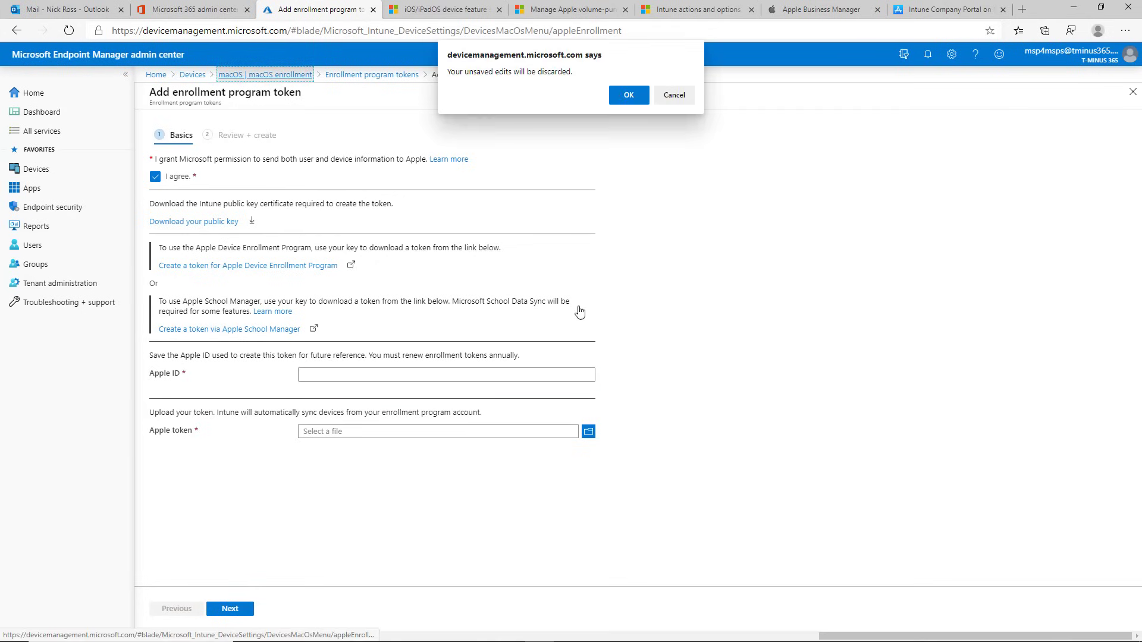
{"action": "left_click", "coordinate": [624, 95]}
{"action": "left_click", "coordinate": [453, 315]}
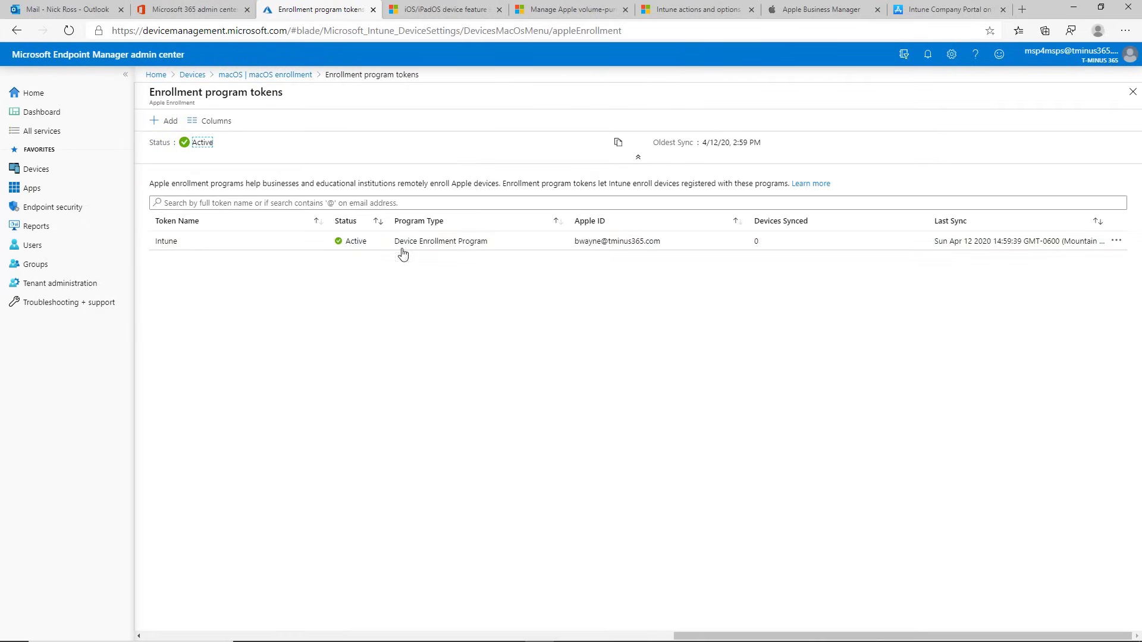
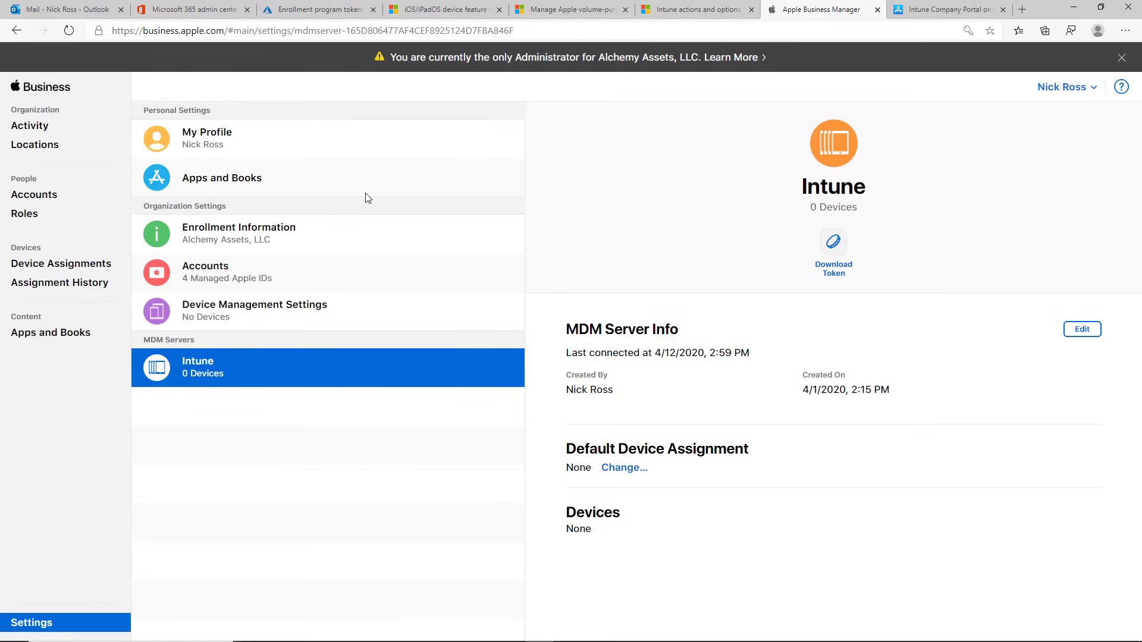
Step: In Apple Business Manager, browse the organization's purchased apps and books and start a content search
{"action": "left_click", "coordinate": [337, 178]}
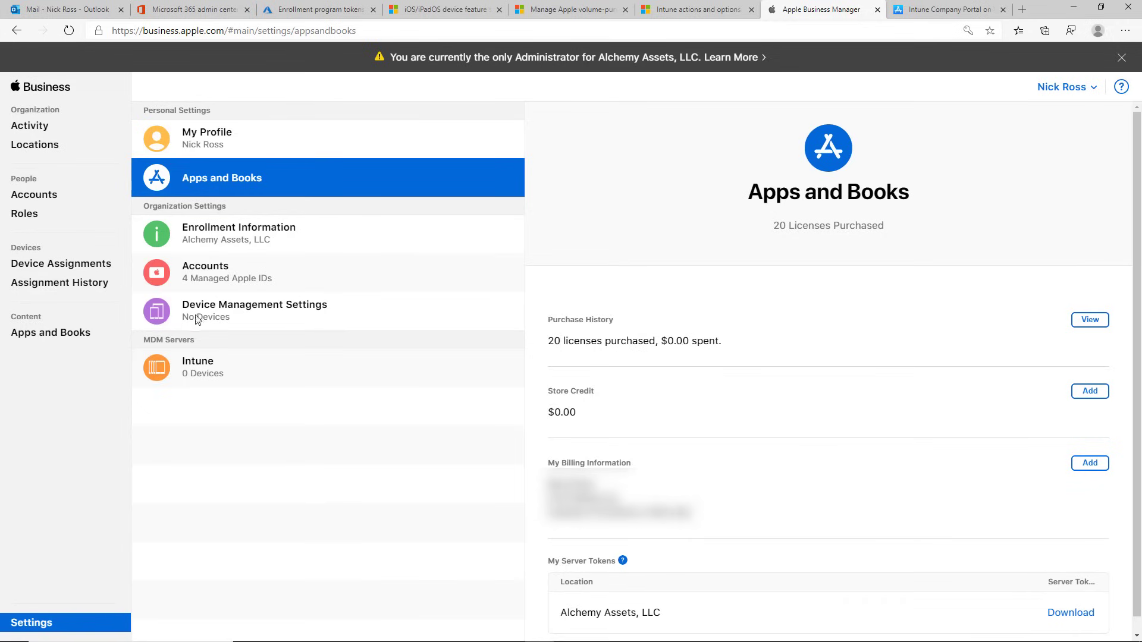
{"action": "left_click", "coordinate": [68, 336]}
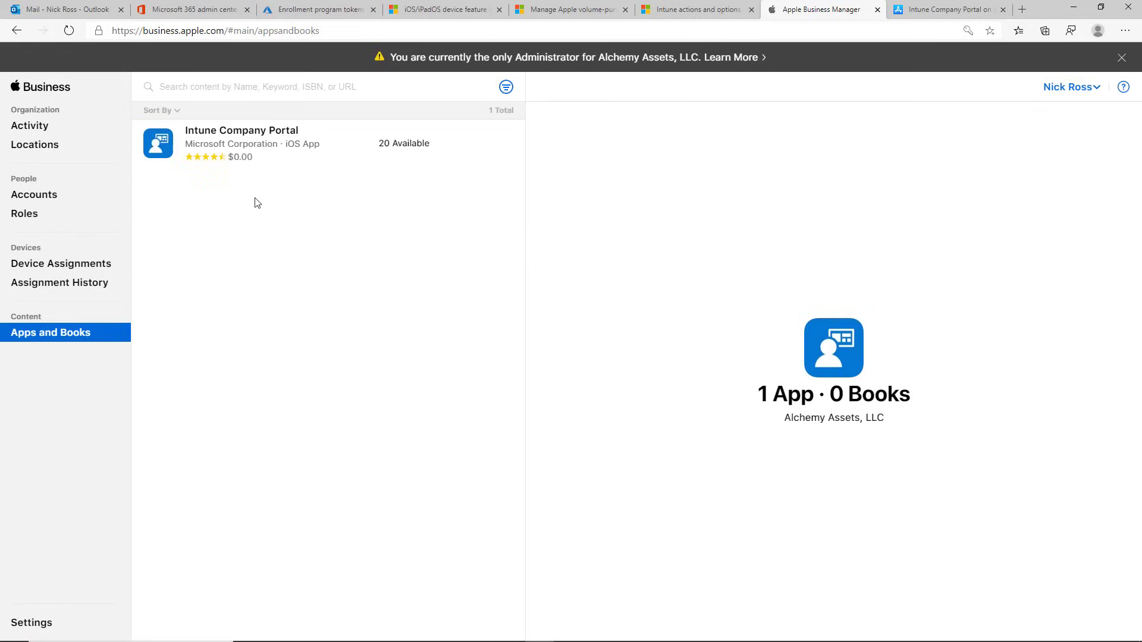
{"action": "left_click", "coordinate": [207, 92]}
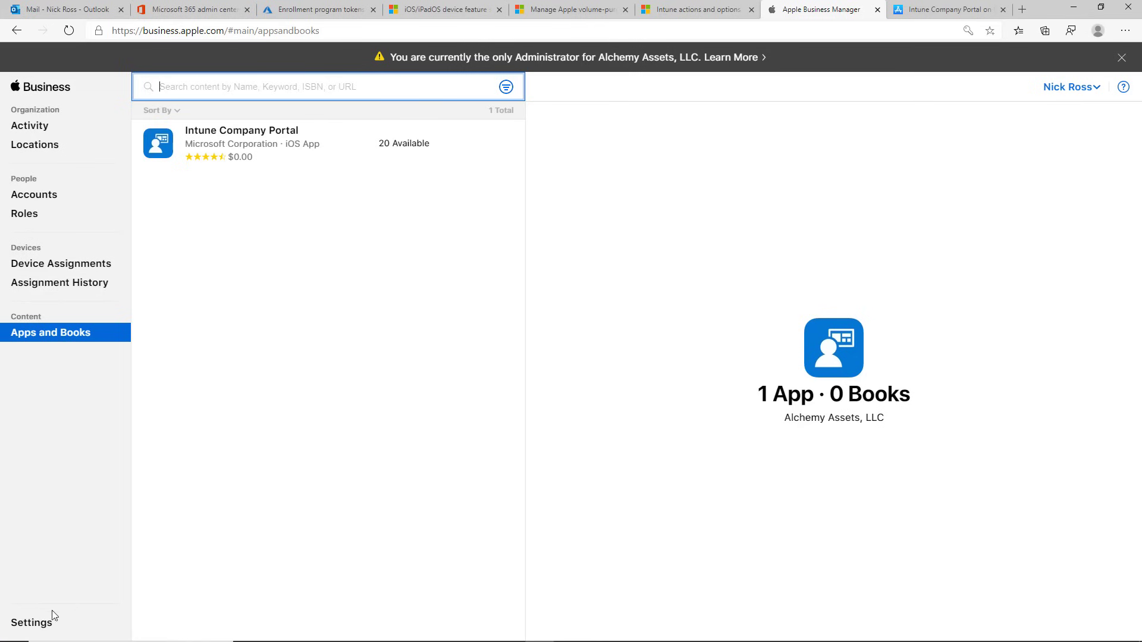
Step: Review the Alchemy Assets server token under Apps and Books settings, then go to Endpoint Manager
{"action": "left_click", "coordinate": [33, 622]}
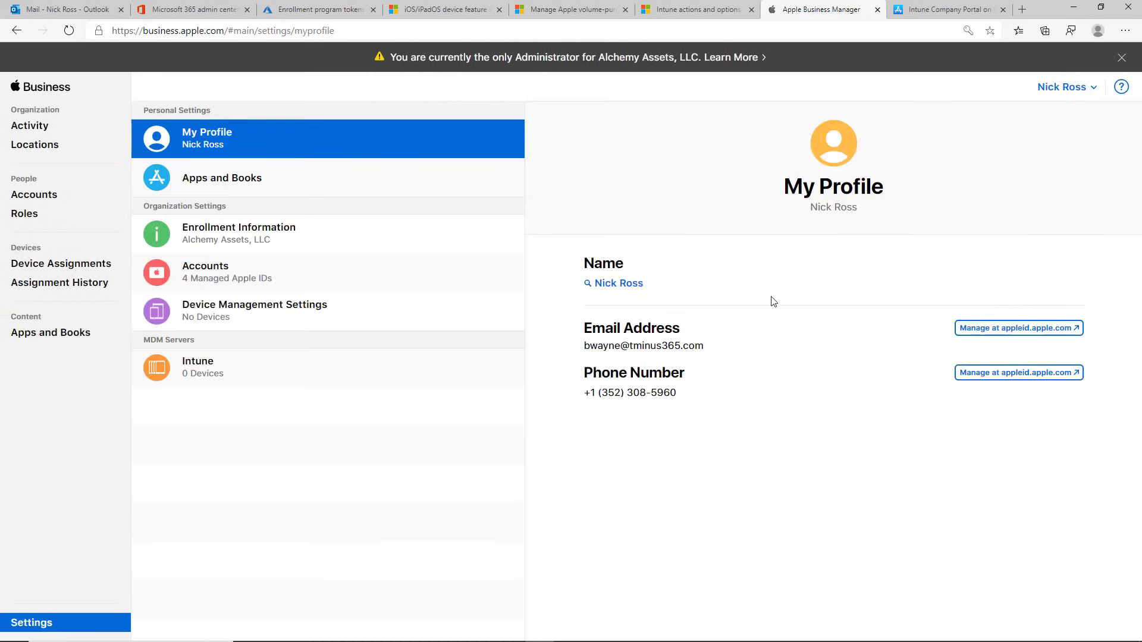
{"action": "left_click", "coordinate": [260, 180]}
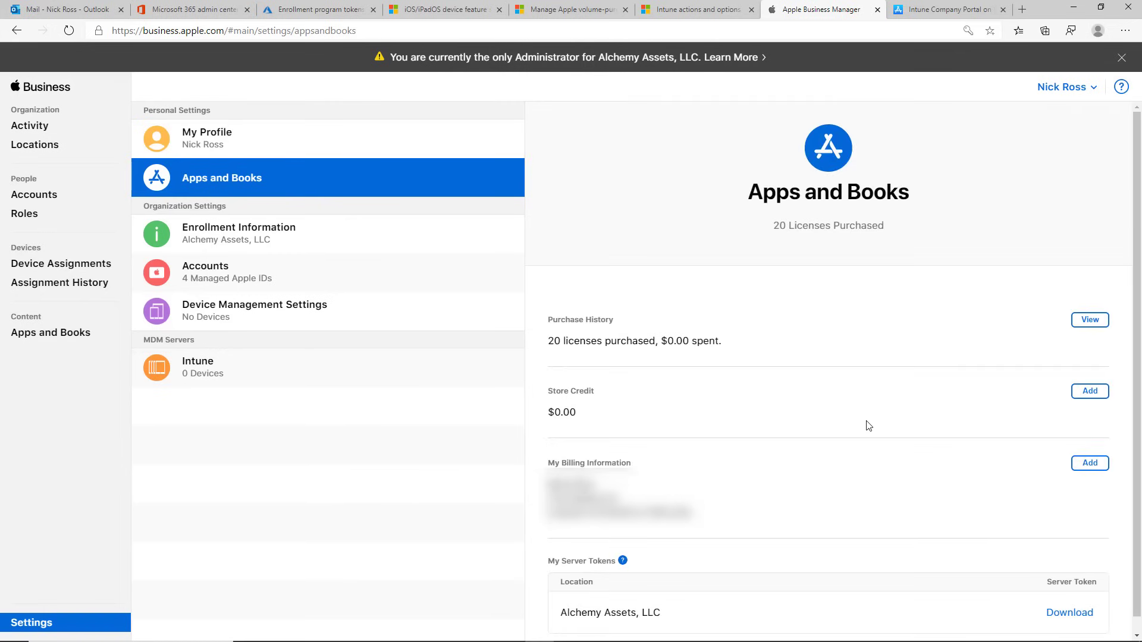
{"action": "scroll", "coordinate": [884, 446], "scroll_direction": "down", "scroll_amount": 1}
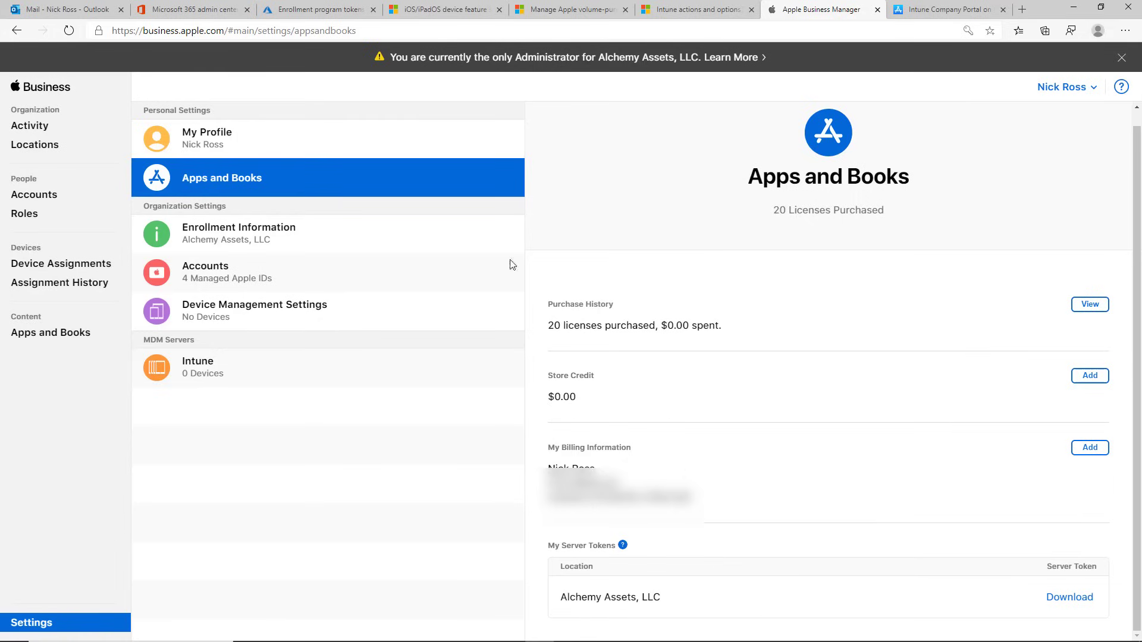
{"action": "left_click", "coordinate": [301, 10]}
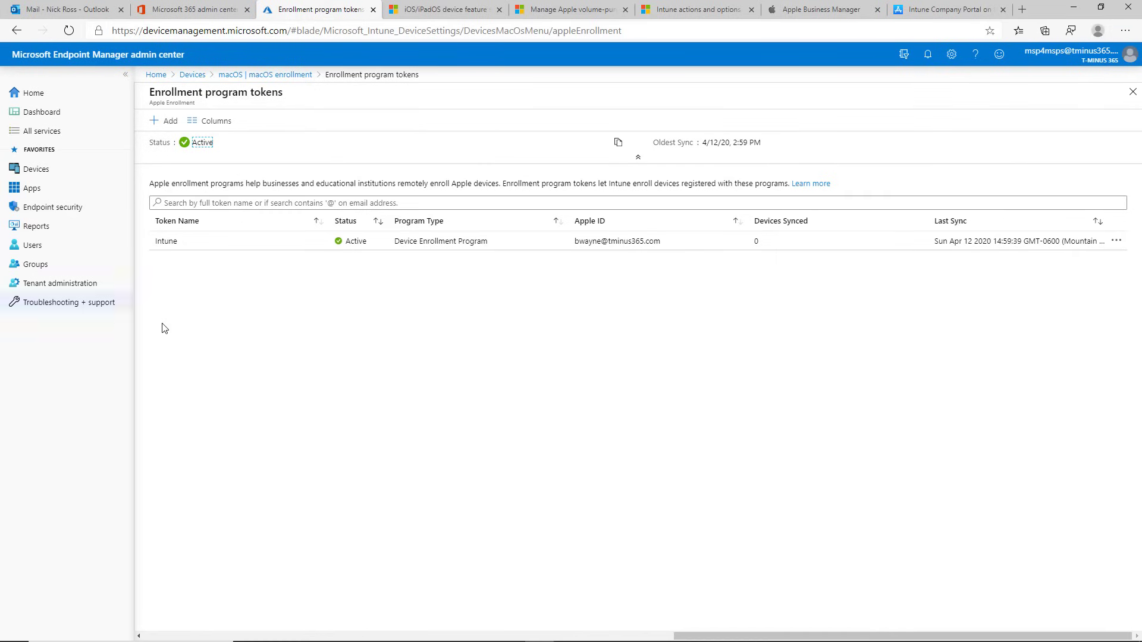
Step: Start a new Apple VPP token from Tenant administration > Connectors and tokens > Apple VPP Tokens
{"action": "left_click", "coordinate": [87, 283]}
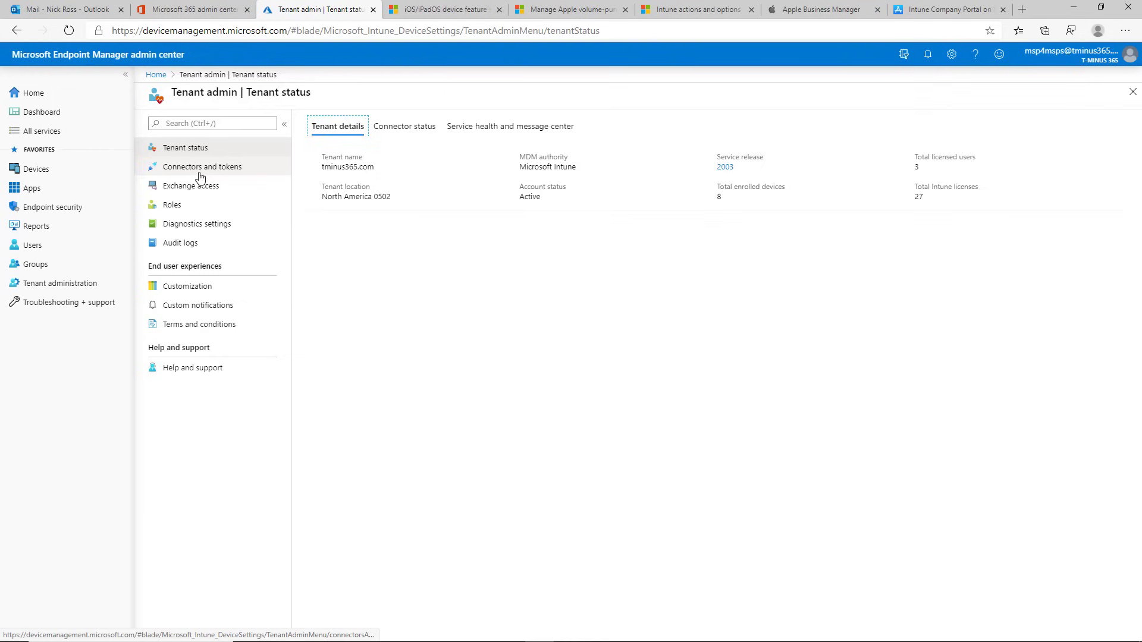
{"action": "left_click", "coordinate": [170, 167]}
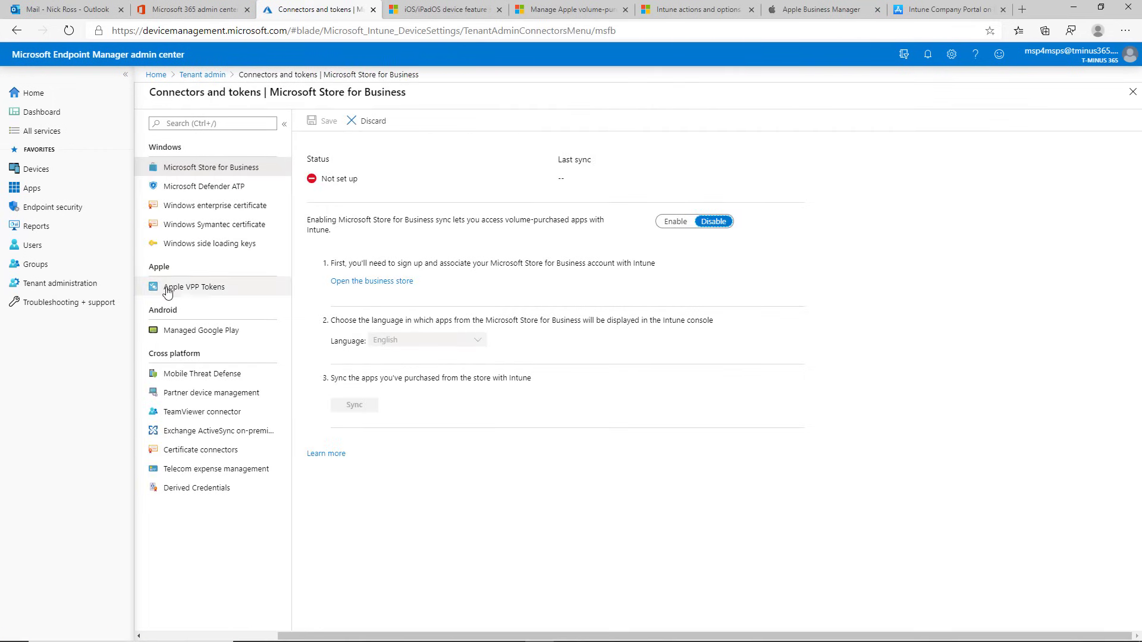
{"action": "left_click", "coordinate": [190, 289]}
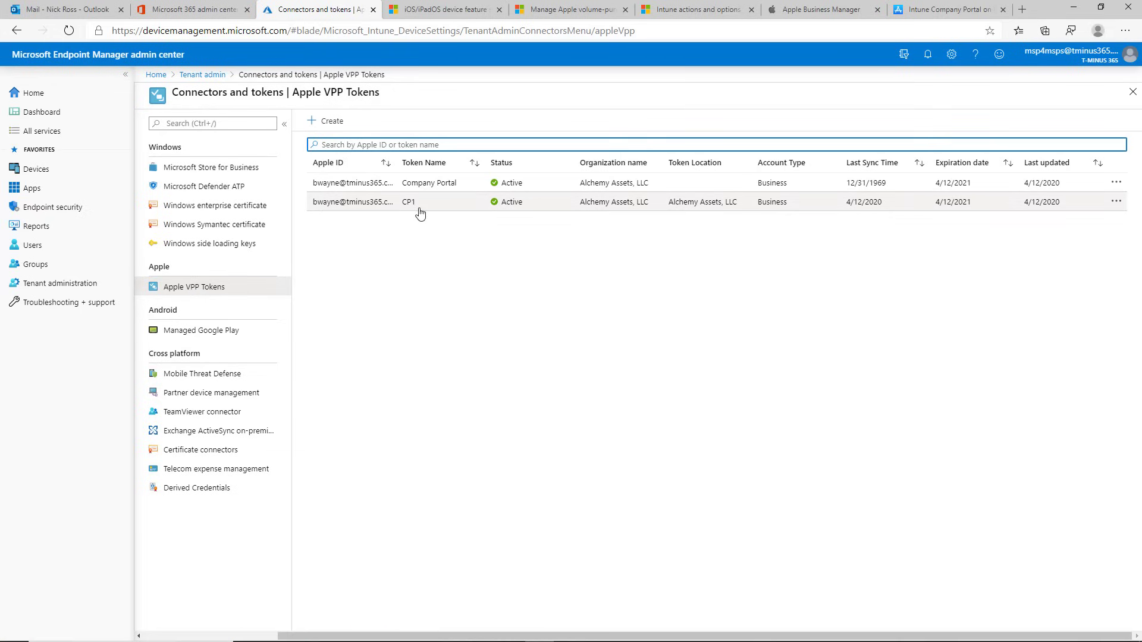
{"action": "left_click", "coordinate": [314, 122]}
{"action": "left_click", "coordinate": [366, 184]}
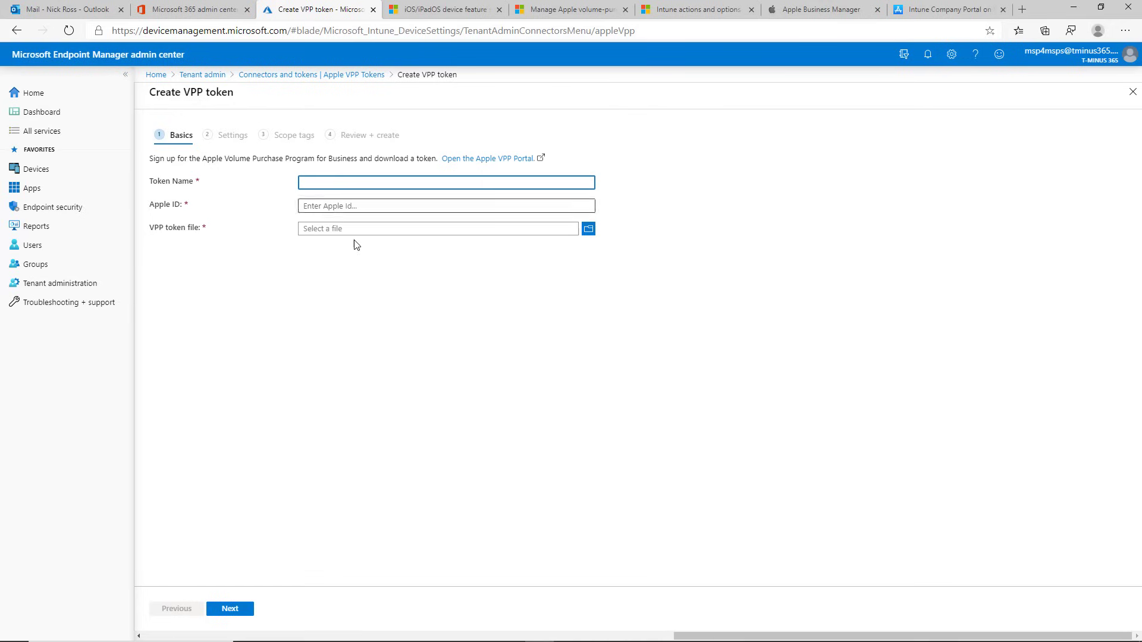
Step: Name the VPP token 'hhgu' and enter the account's Apple ID e-mail
{"action": "left_click", "coordinate": [840, 10]}
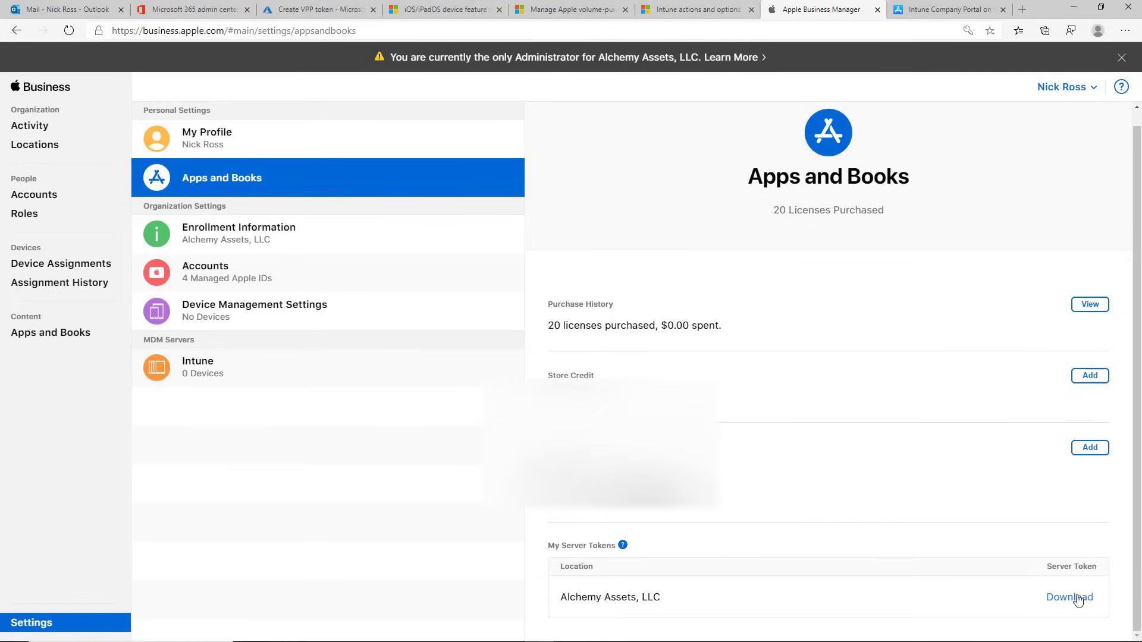
{"action": "left_click", "coordinate": [315, 10]}
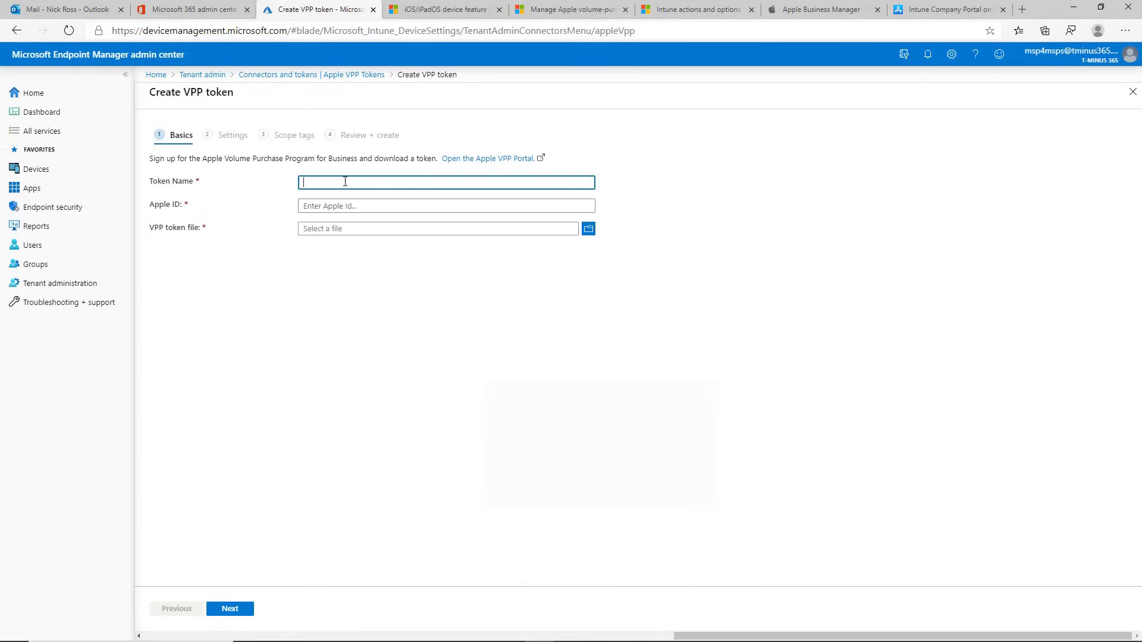
{"action": "type", "text": "hhgu"}
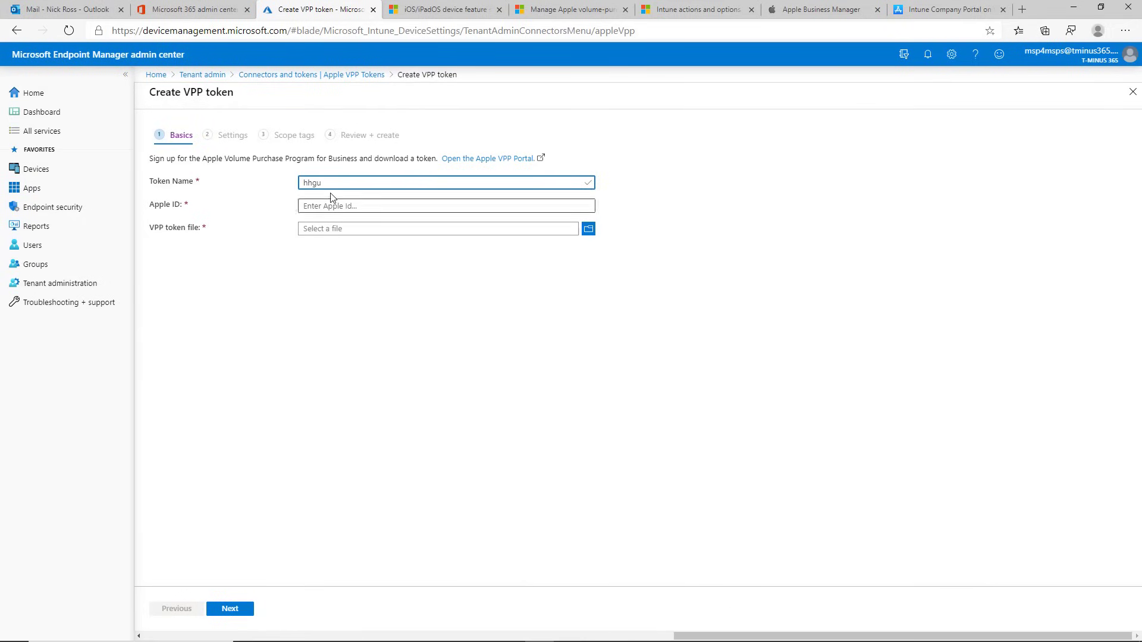
{"action": "left_click", "coordinate": [333, 206]}
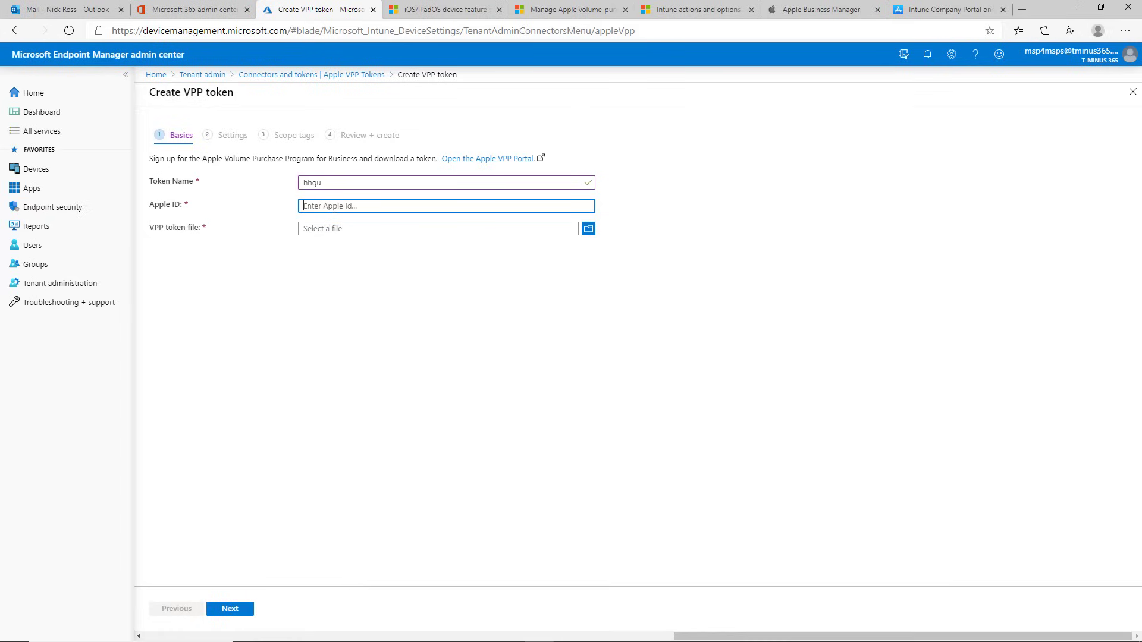
Step: Attach the downloaded Alchemy Assets .vpptoken file and proceed to the Settings step
{"action": "left_click", "coordinate": [588, 229]}
{"action": "left_click", "coordinate": [184, 104]}
{"action": "left_click", "coordinate": [286, 250]}
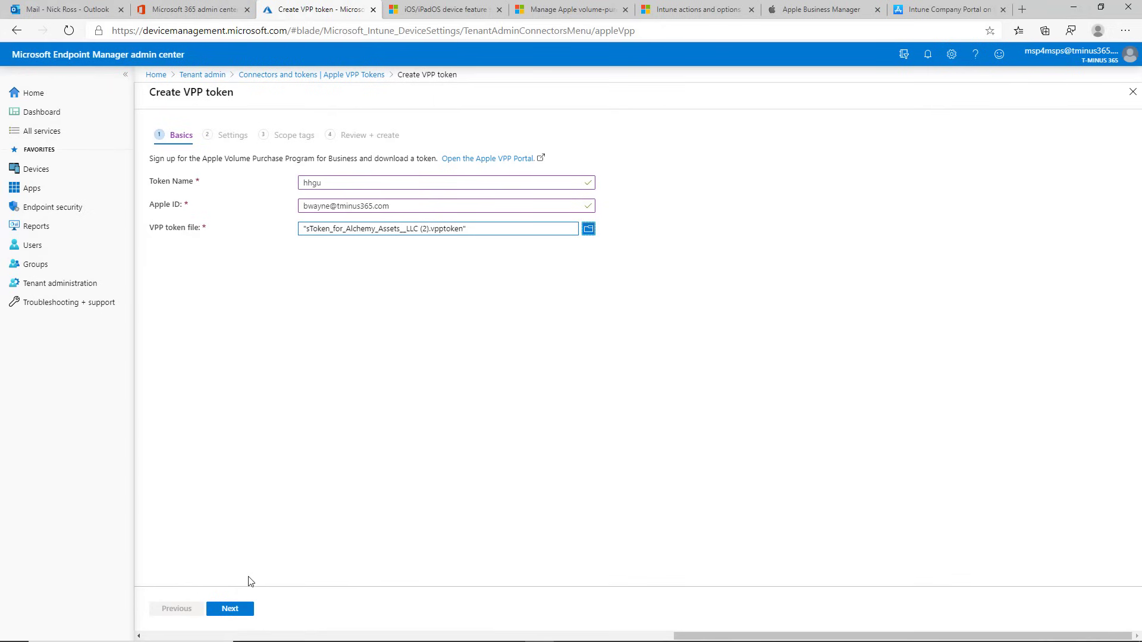
{"action": "left_click", "coordinate": [235, 614]}
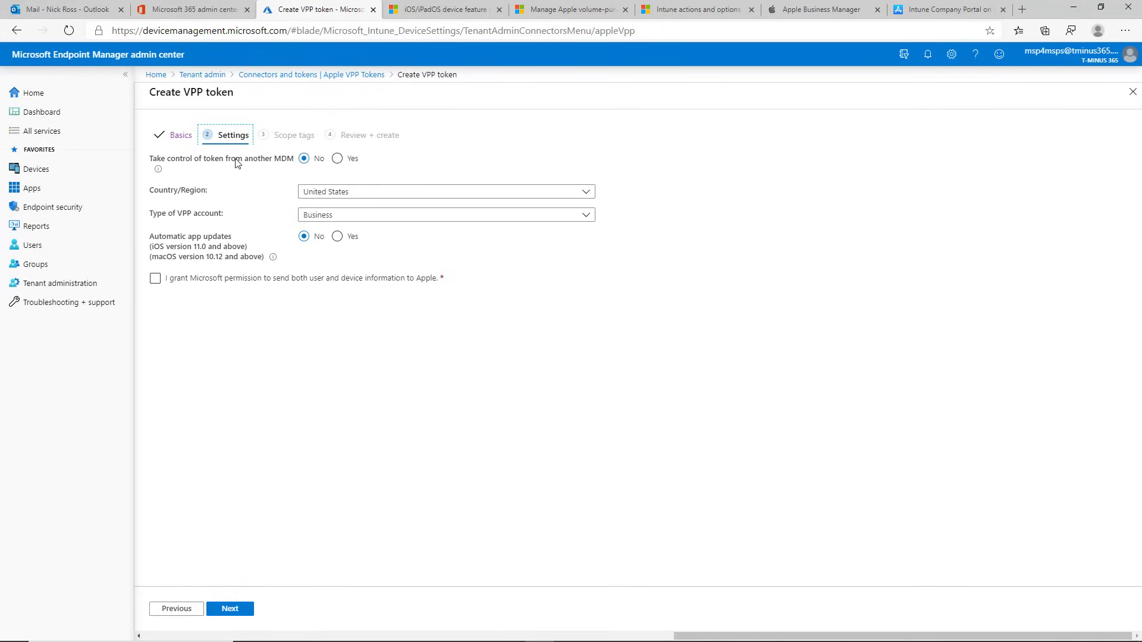
Step: Keep Business as the VPP account type, then return to the Tenant admin overview
{"action": "double_click", "coordinate": [285, 159]}
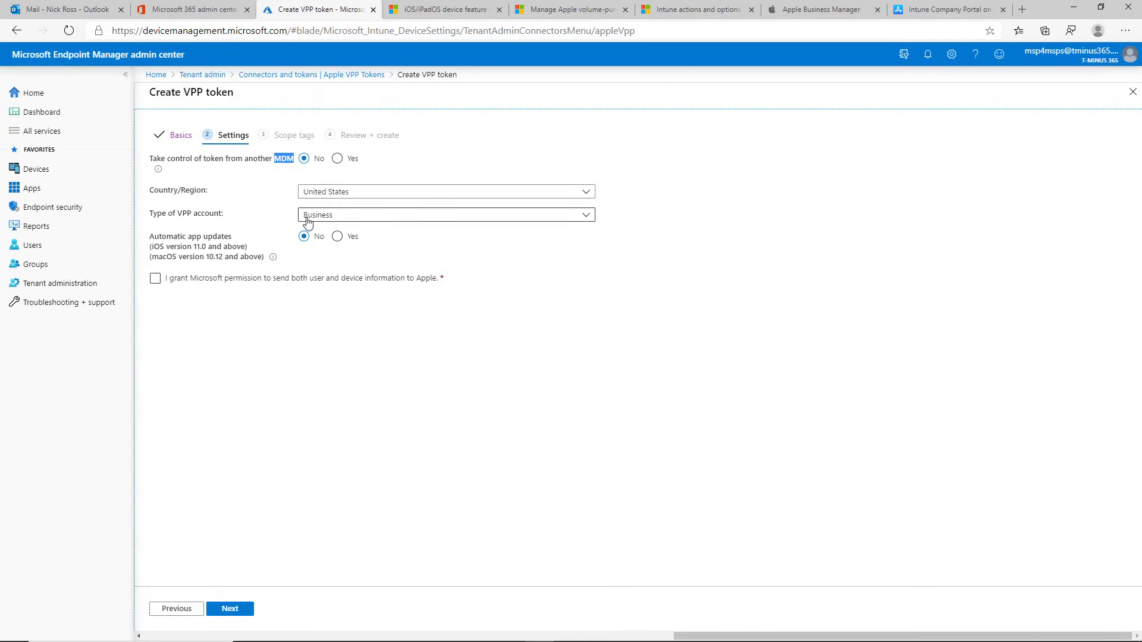
{"action": "left_click", "coordinate": [307, 218]}
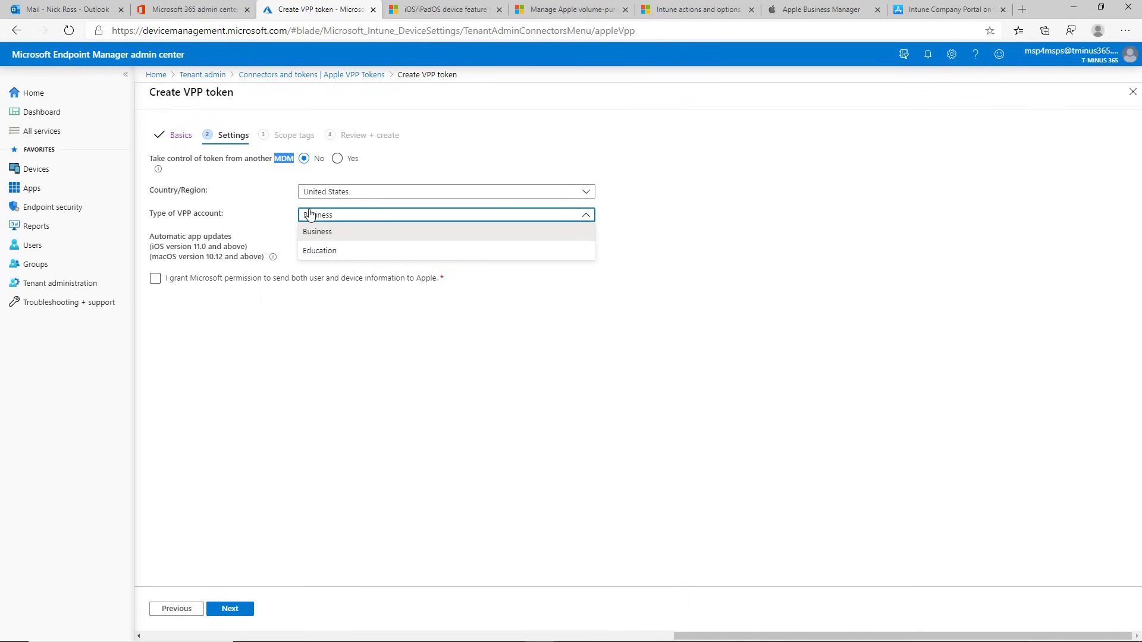
{"action": "left_click", "coordinate": [308, 215]}
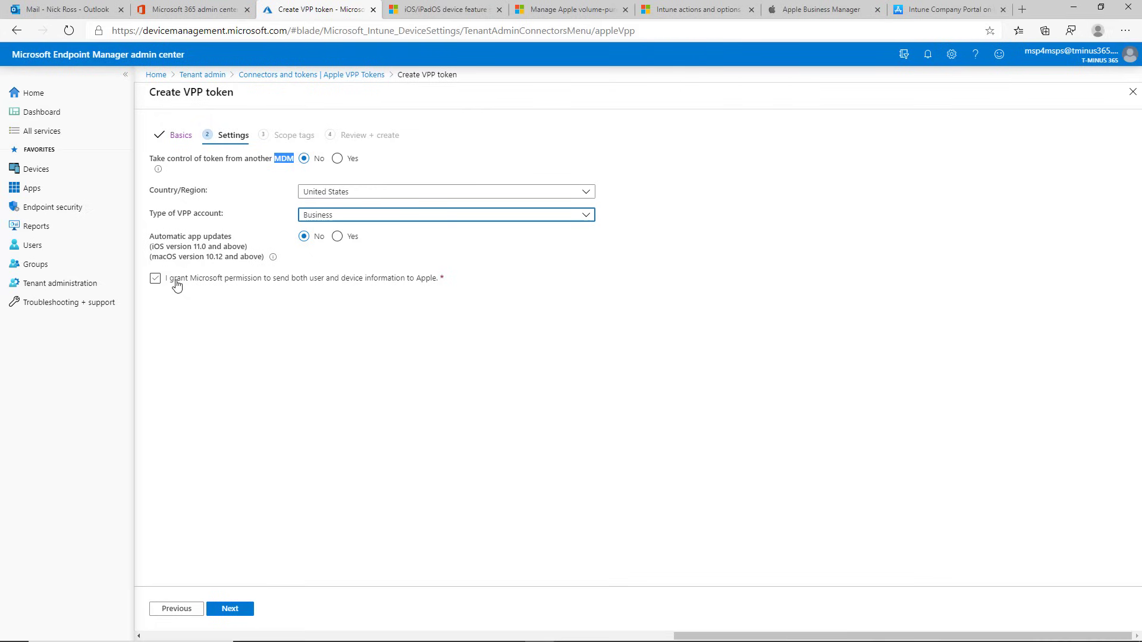
{"action": "left_click", "coordinate": [202, 74]}
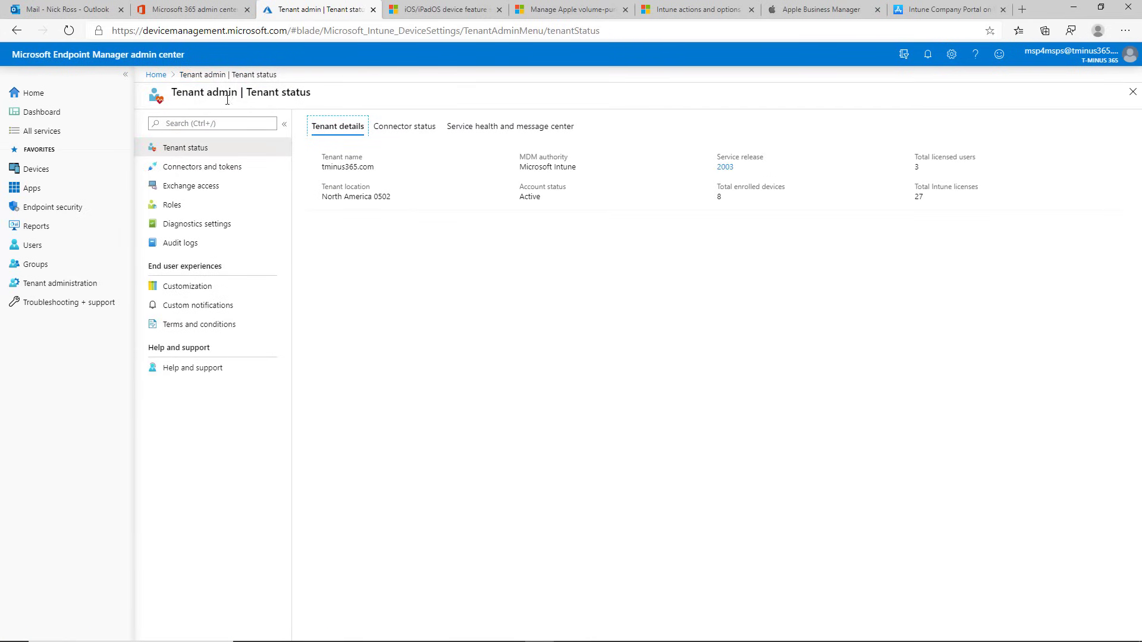
Step: View the Apple VPP Tokens list and check the actions menu for the CP1 token
{"action": "left_click", "coordinate": [190, 167]}
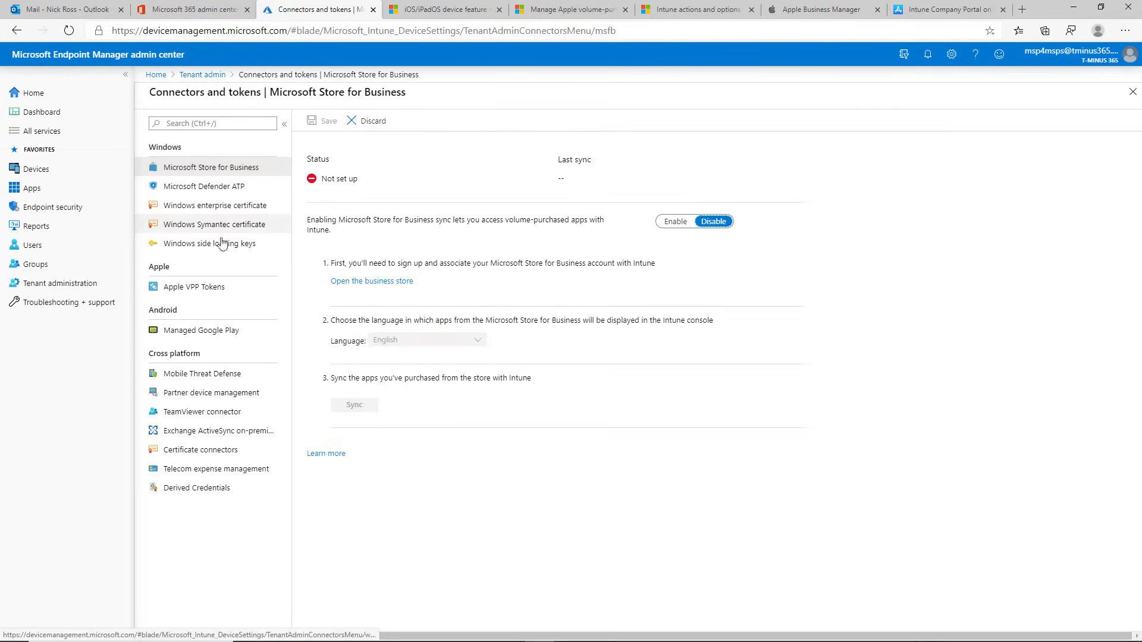
{"action": "left_click", "coordinate": [196, 286]}
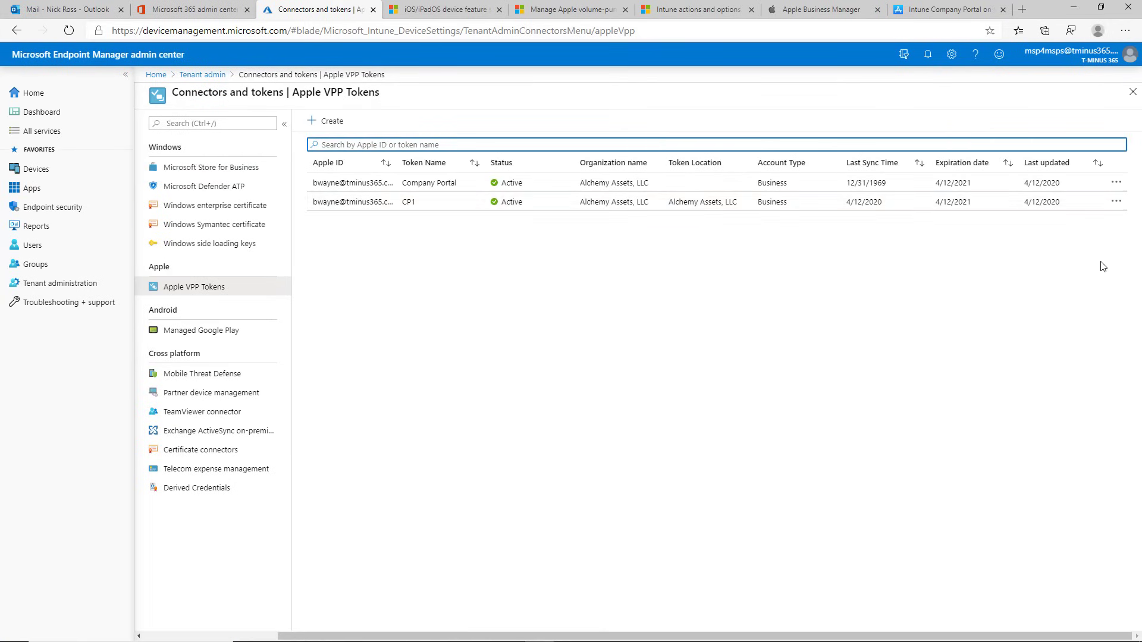
{"action": "left_click", "coordinate": [1116, 202]}
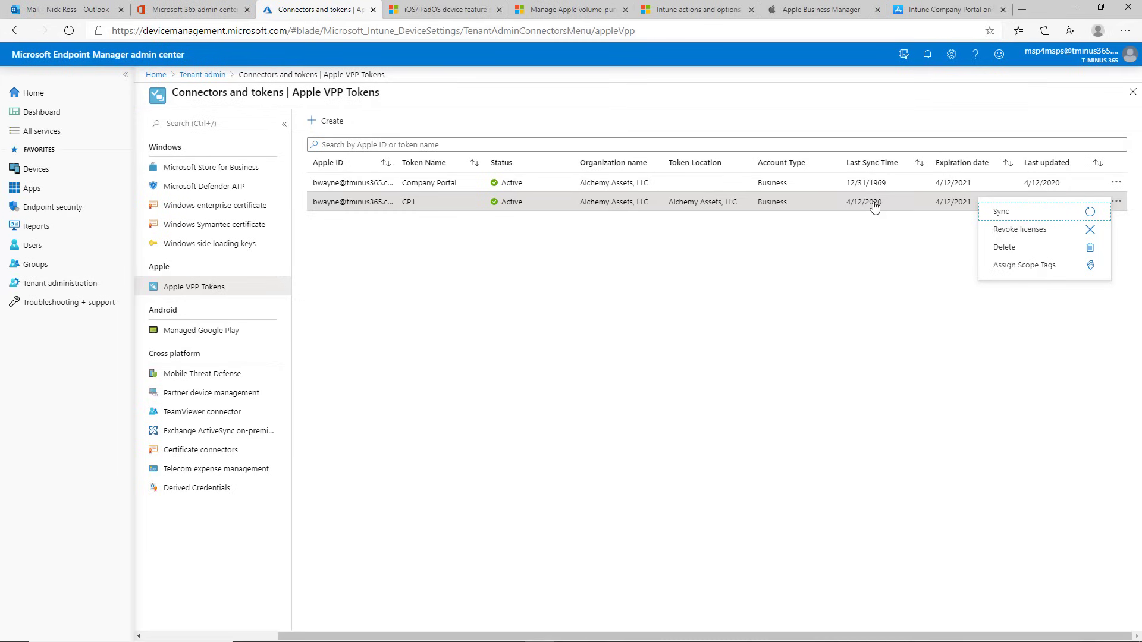
{"action": "left_click", "coordinate": [1117, 224]}
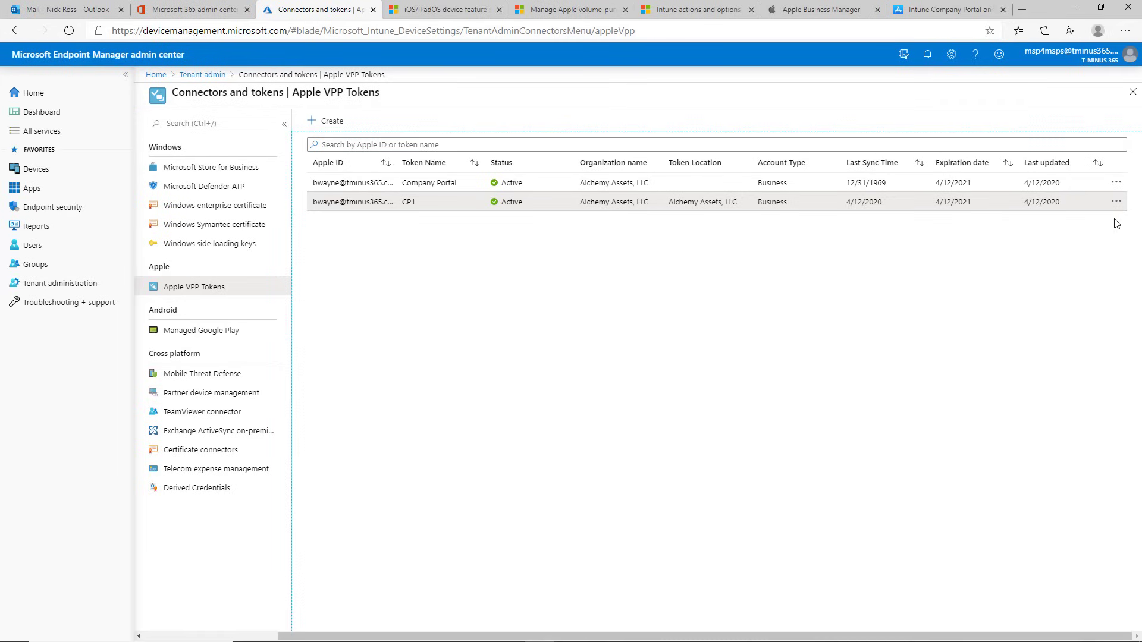
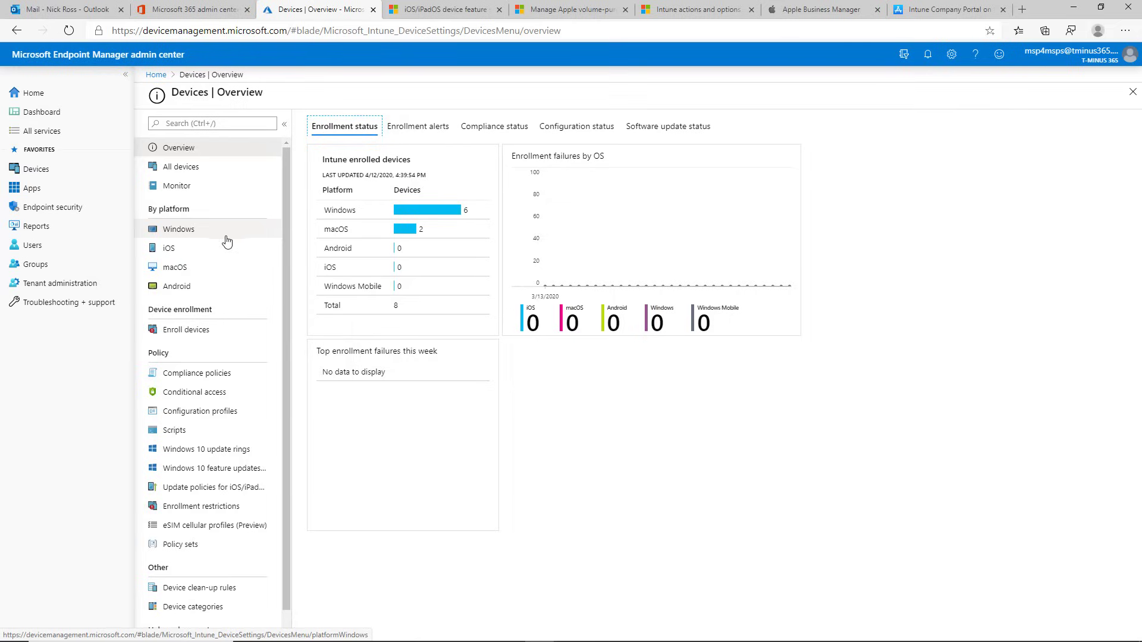
Step: Go to the Intune enrollment program token's Profiles under iOS enrollment
{"action": "left_click", "coordinate": [205, 256]}
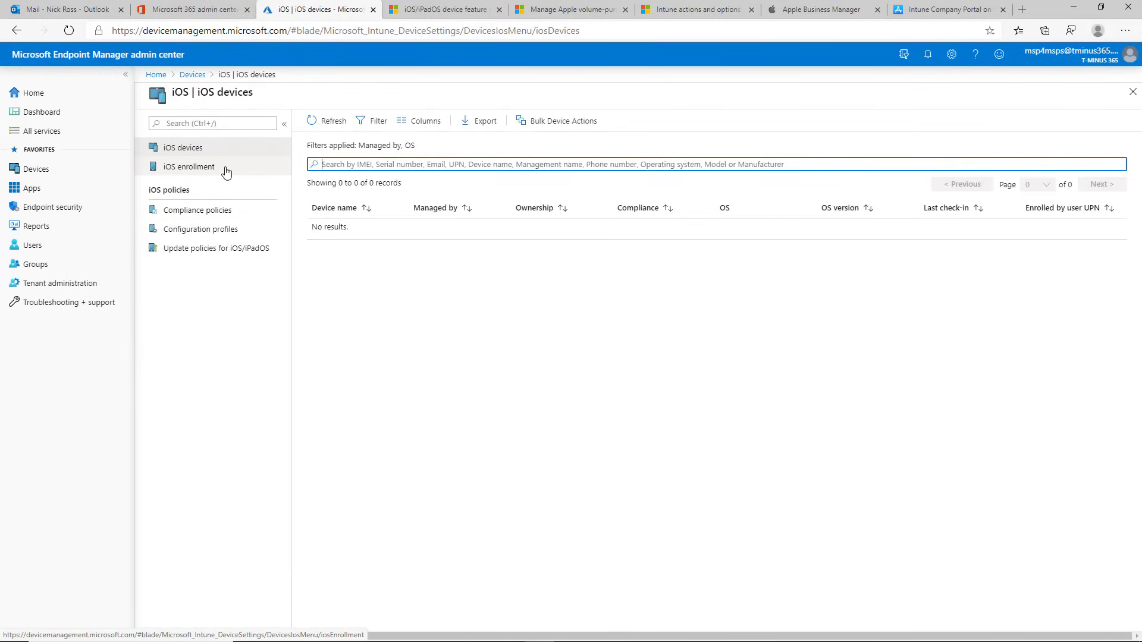
{"action": "left_click", "coordinate": [224, 169]}
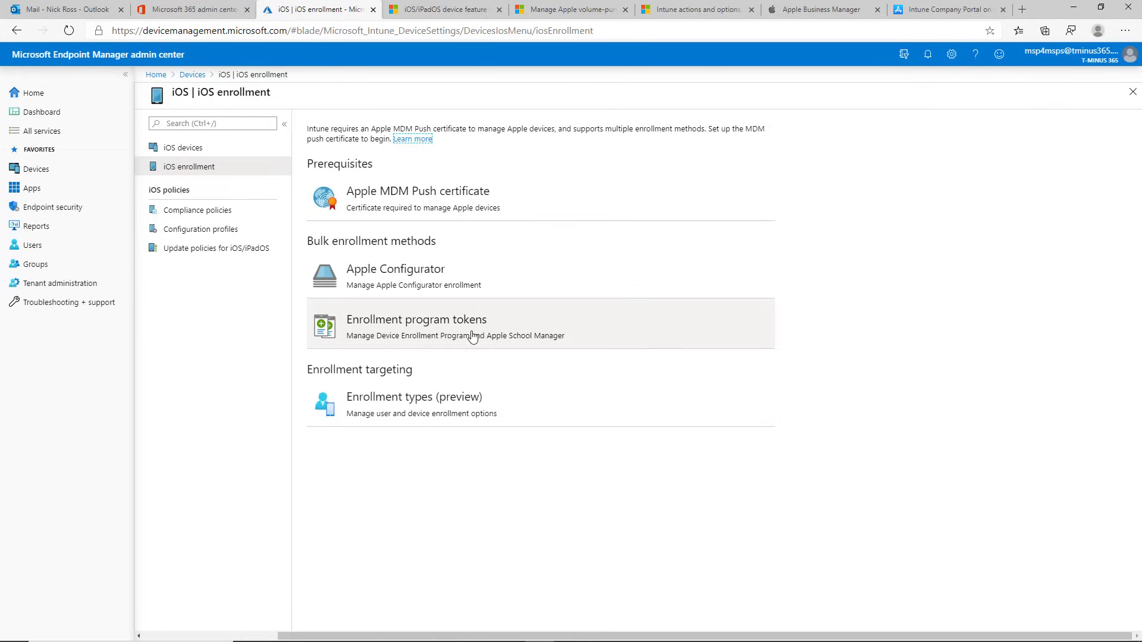
{"action": "left_click", "coordinate": [472, 335]}
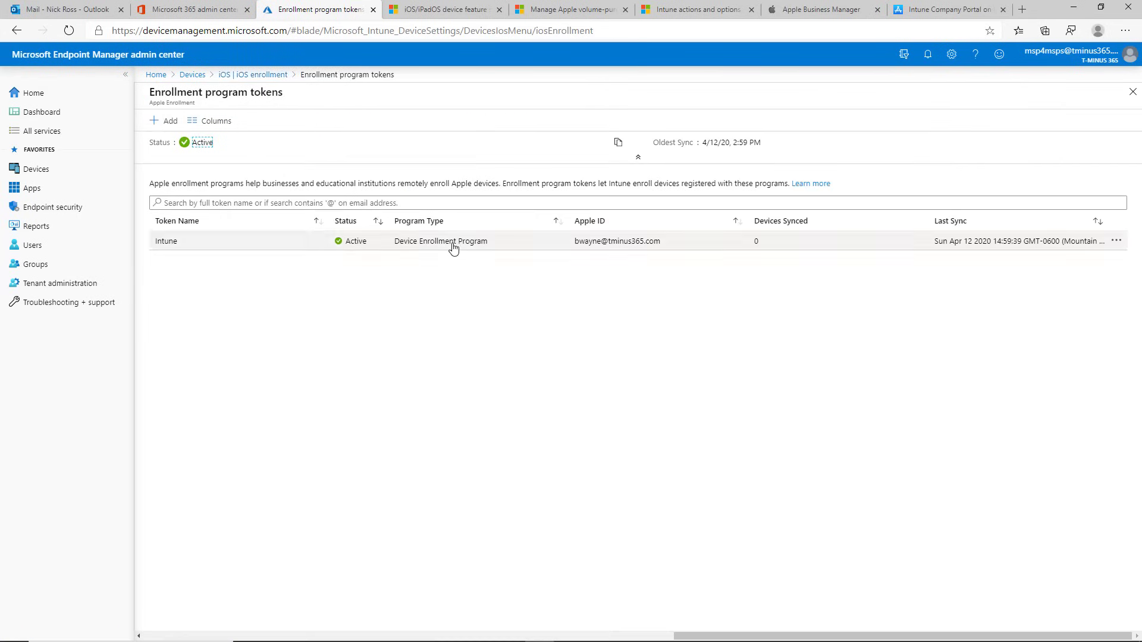
{"action": "left_click", "coordinate": [452, 244]}
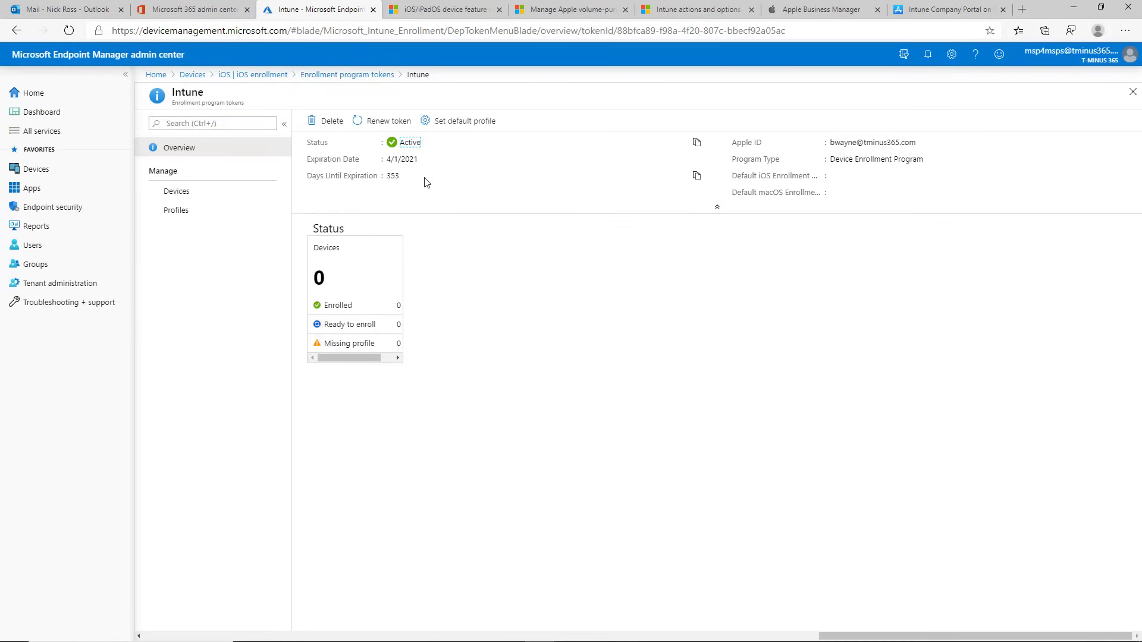
{"action": "left_click", "coordinate": [195, 211]}
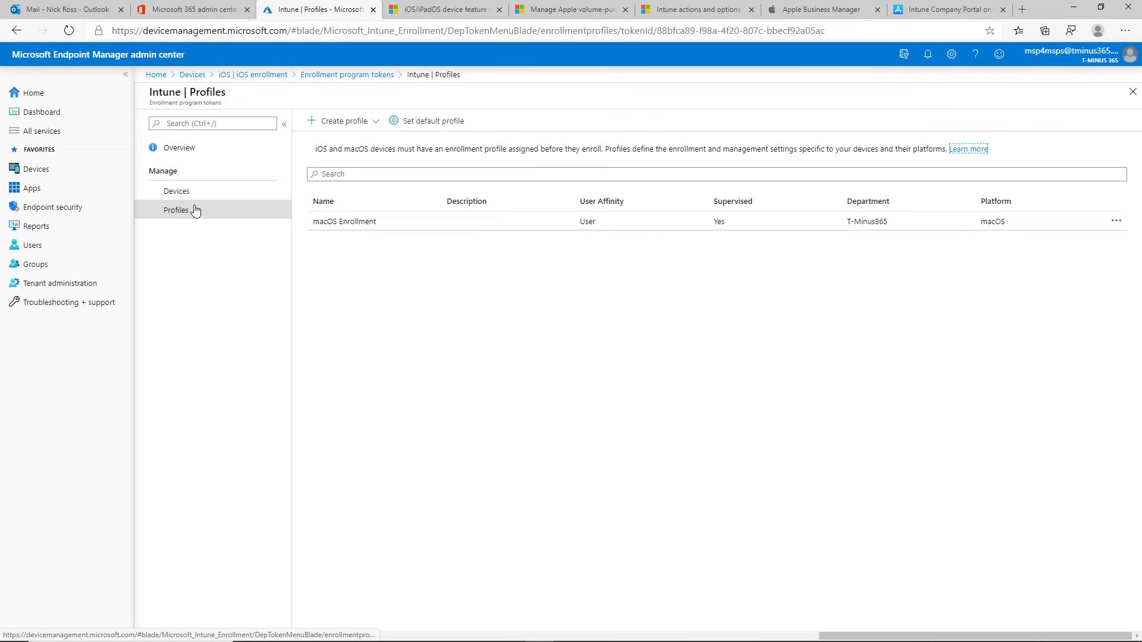
Step: Create an iOS profile named 'iOS Enrollment Profile' and proceed to Device Management Settings
{"action": "left_click", "coordinate": [362, 122]}
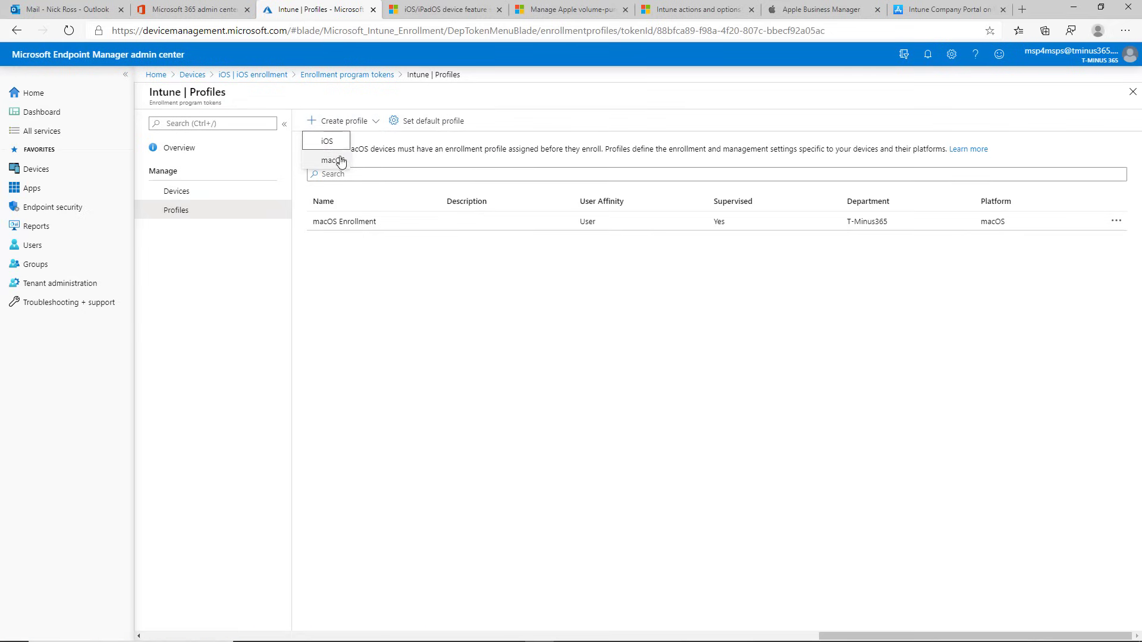
{"action": "left_click", "coordinate": [336, 146]}
{"action": "left_click", "coordinate": [434, 156]}
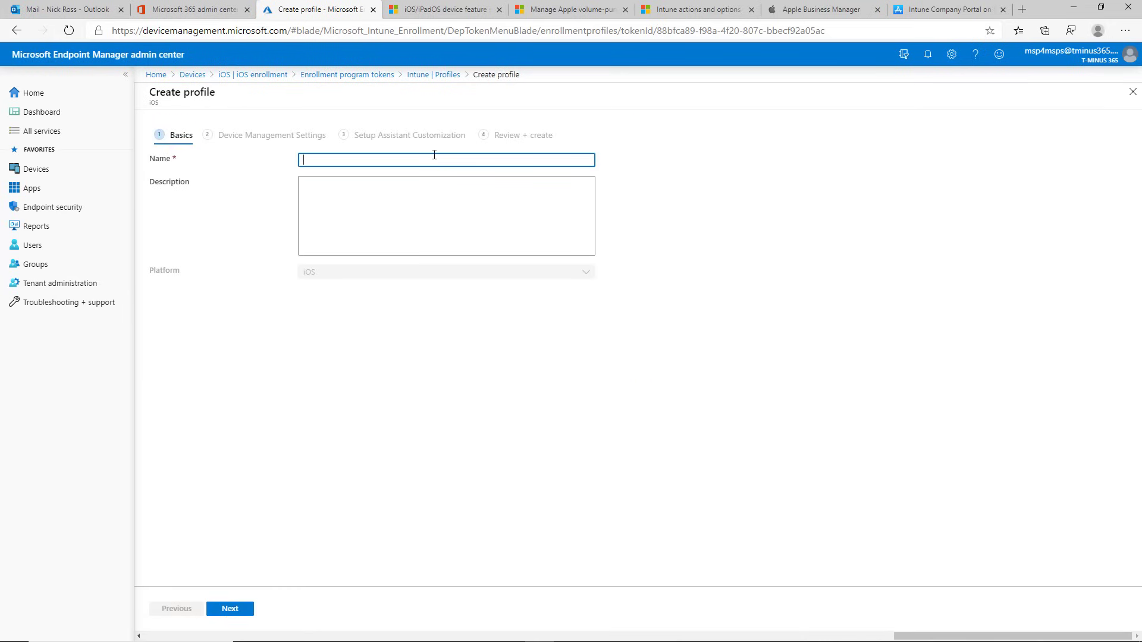
{"action": "type", "text": "iOS"}
{"action": "key", "text": "BackSpace"}
{"action": "key", "text": "BackSpace"}
{"action": "key", "text": "BackSpace"}
{"action": "type", "text": "iOS Enrollment p"}
{"action": "key", "text": "BackSpace"}
{"action": "type", "text": "Profile"}
{"action": "left_click", "coordinate": [248, 612]}
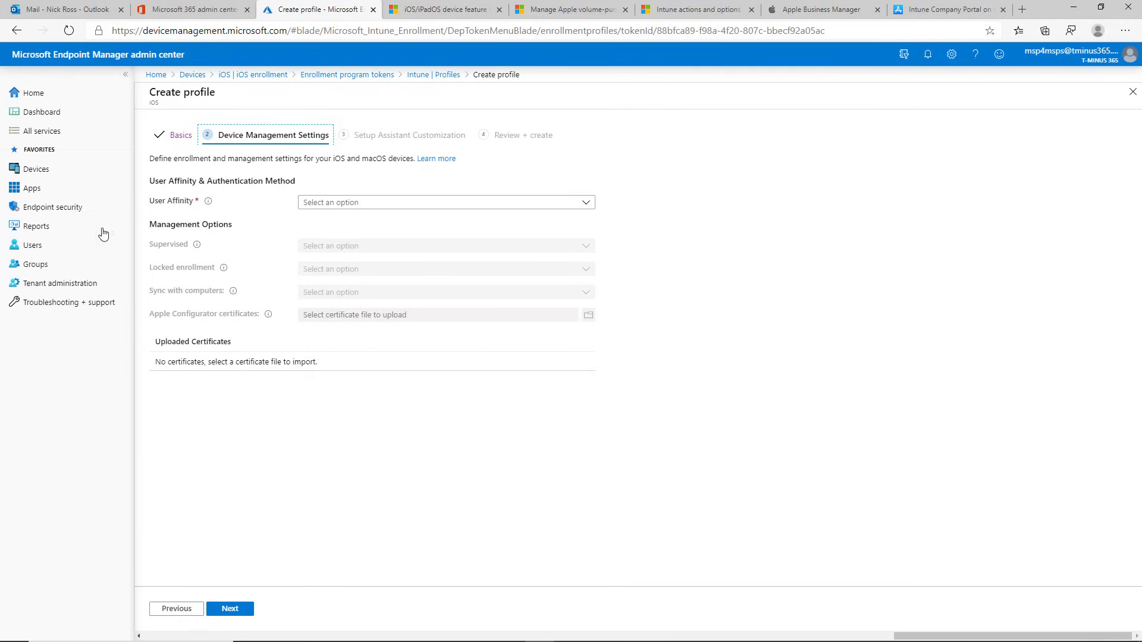
Step: Choose Enroll with User Affinity, authenticate in Company Portal, and install Company Portal using the VPP token
{"action": "left_click", "coordinate": [307, 205]}
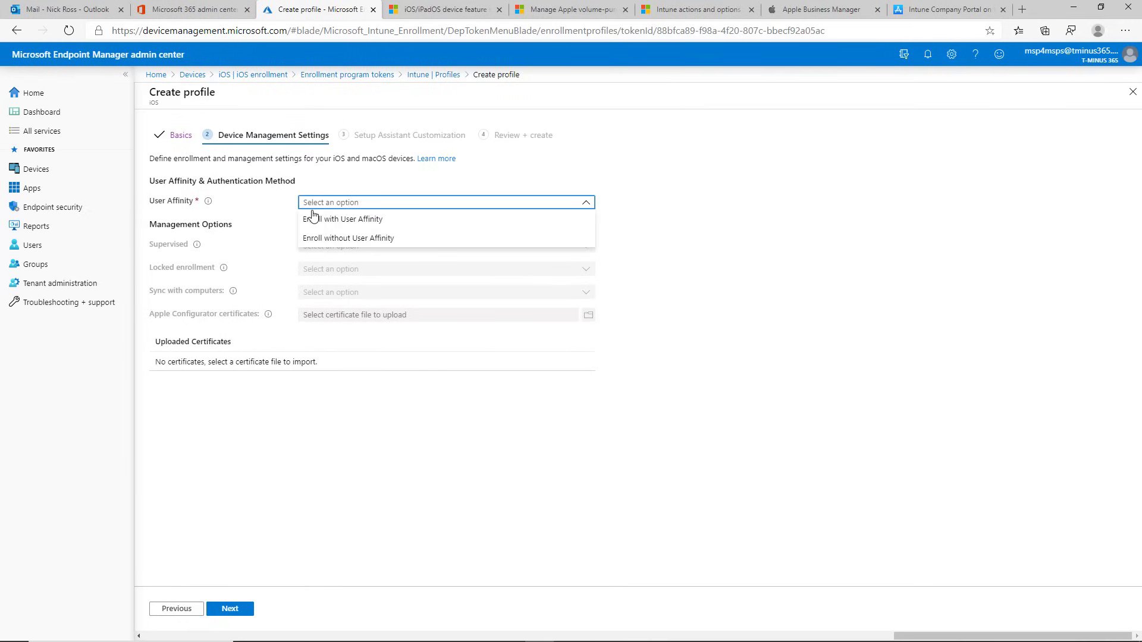
{"action": "left_click", "coordinate": [360, 223]}
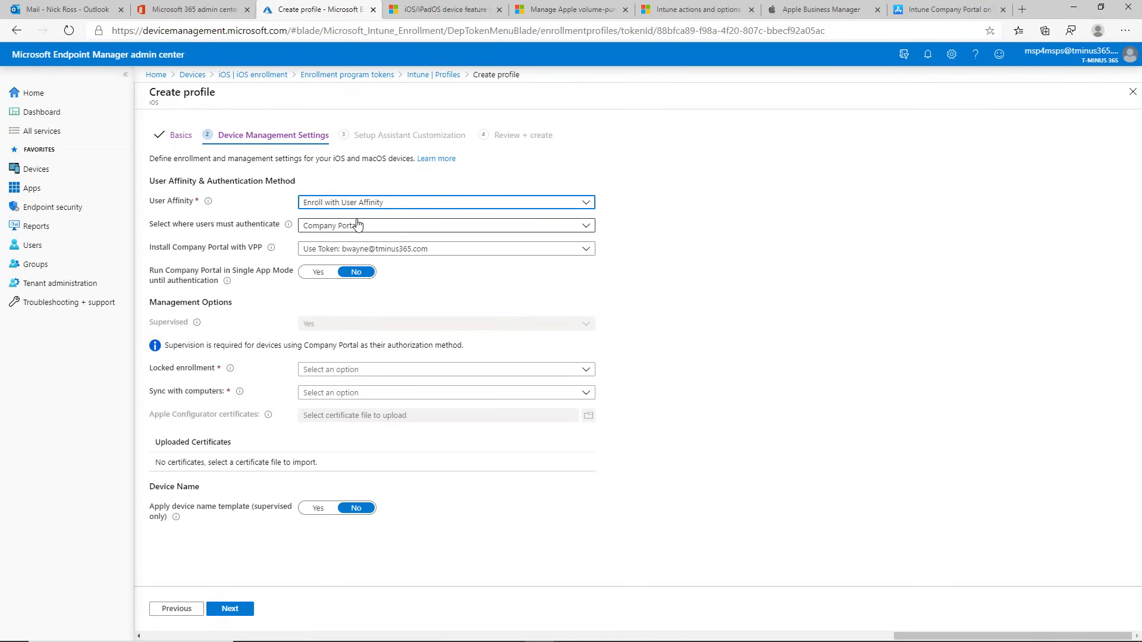
{"action": "left_click", "coordinate": [381, 227]}
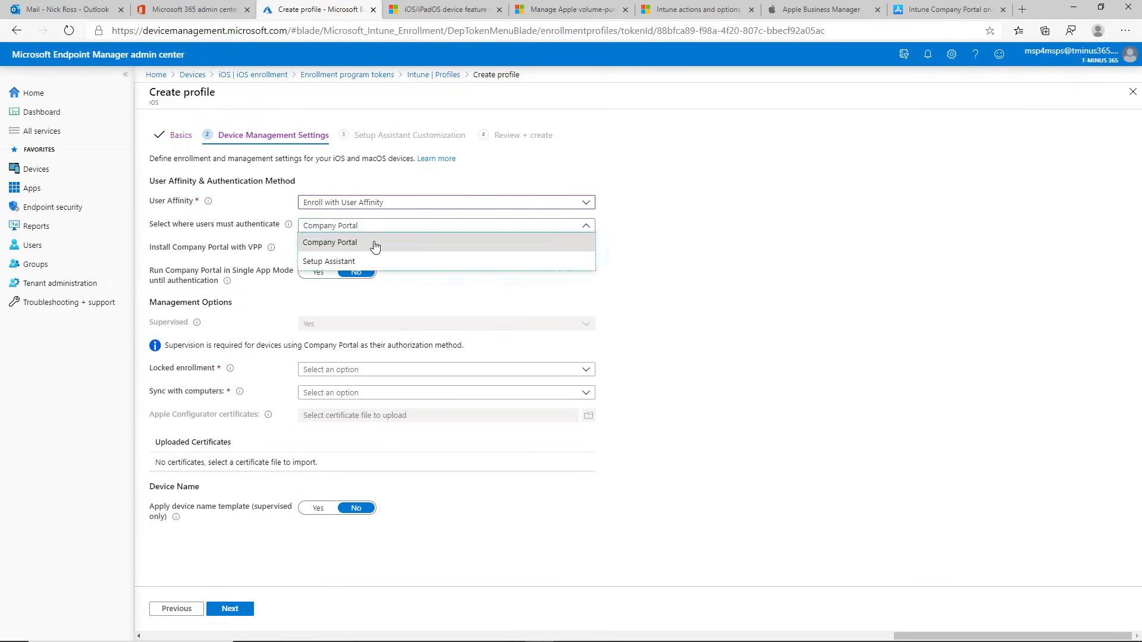
{"action": "left_click", "coordinate": [375, 243]}
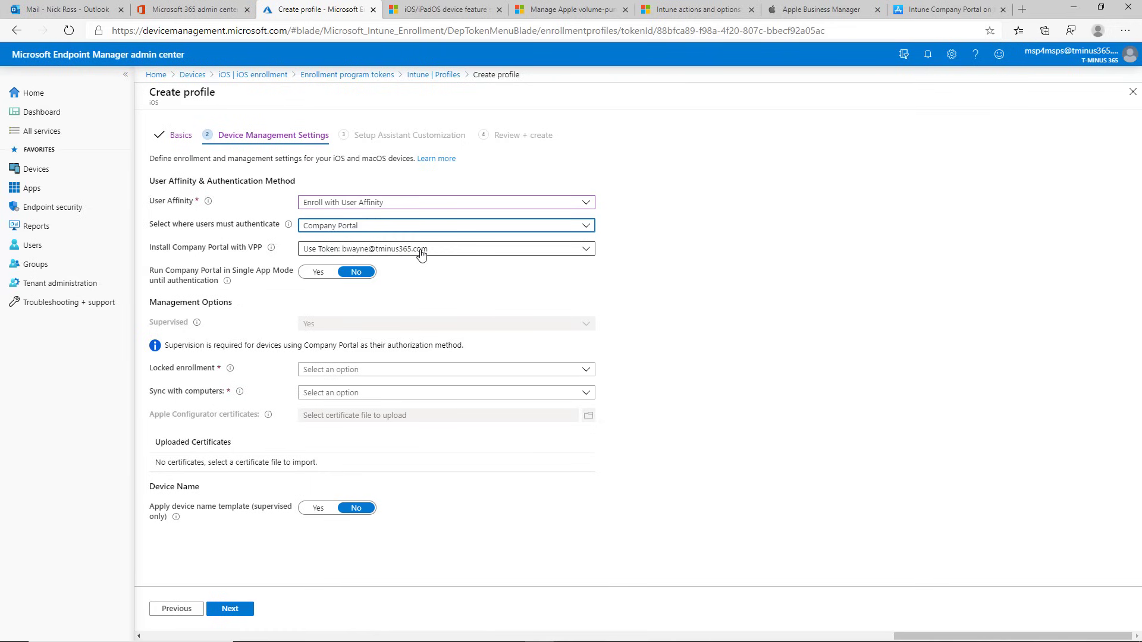
{"action": "left_click", "coordinate": [422, 254]}
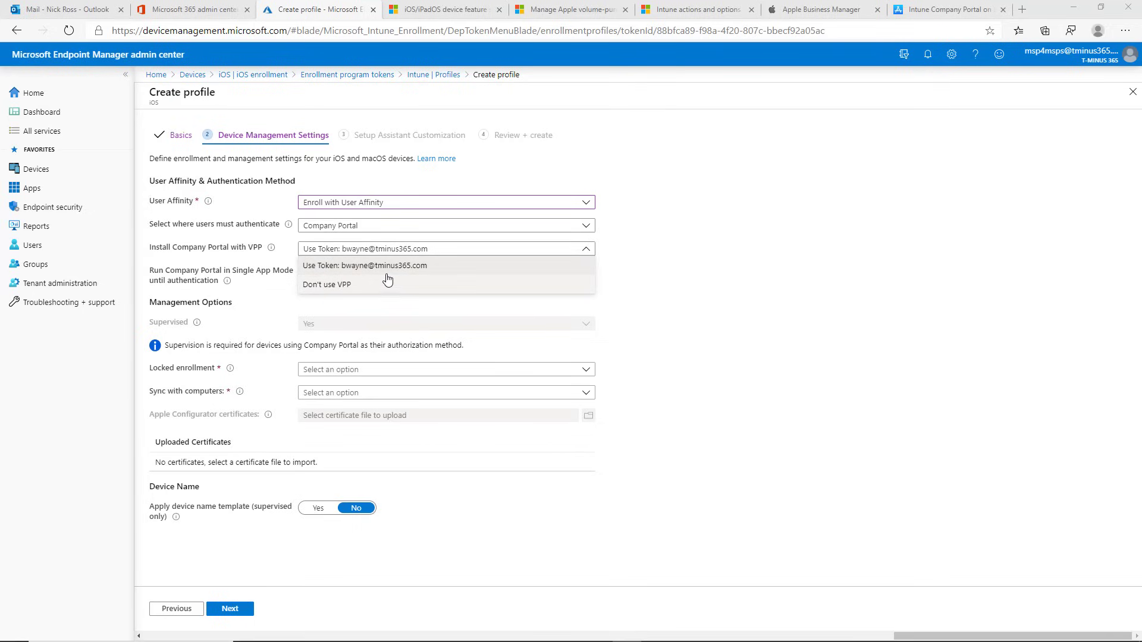
{"action": "left_click", "coordinate": [374, 272]}
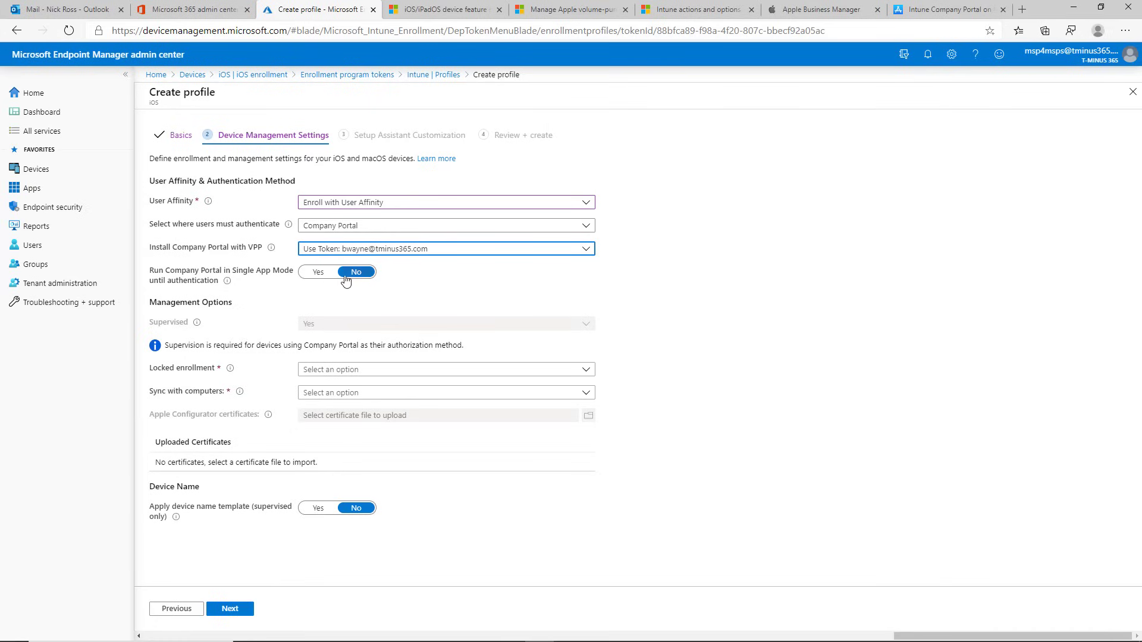
{"action": "left_click_drag", "start_coordinate": [262, 285], "coordinate": [257, 276]}
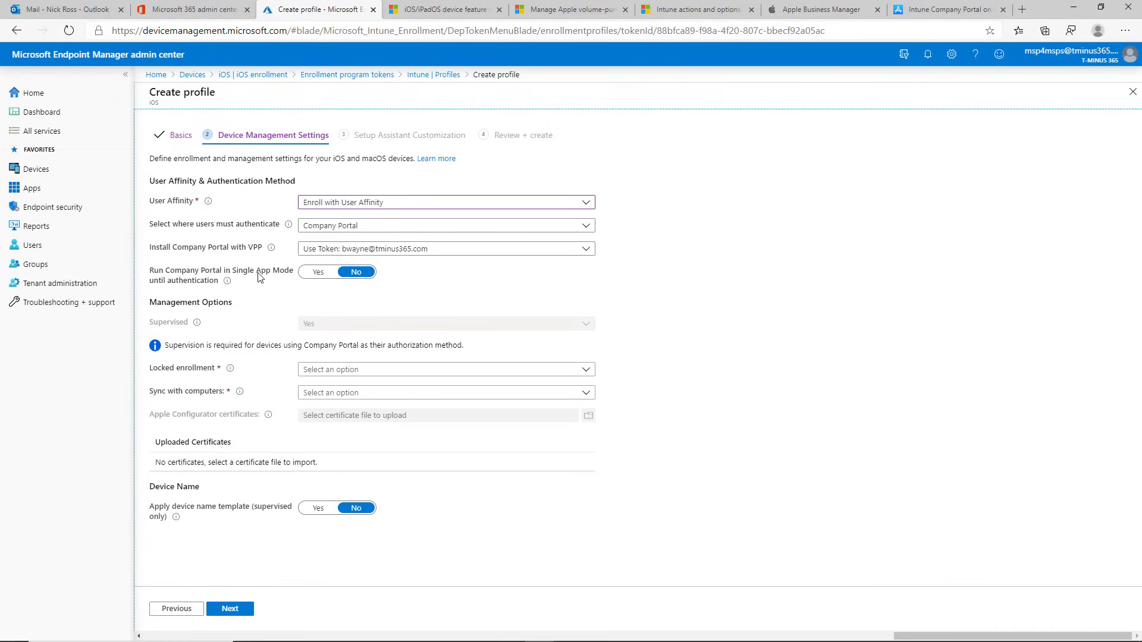
{"action": "triple_click", "coordinate": [259, 278]}
{"action": "left_click", "coordinate": [277, 312]}
Step: Set Locked enrollment to Yes and Sync with computers to Deny All, leaving device name template off
{"action": "left_click", "coordinate": [322, 371]}
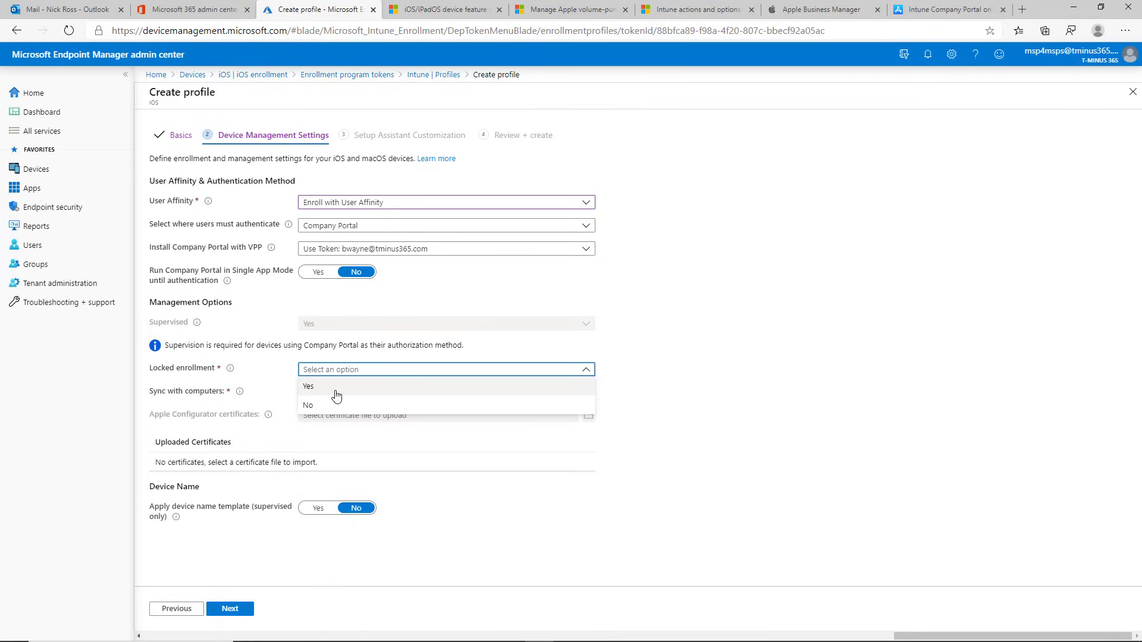
{"action": "left_click", "coordinate": [326, 387]}
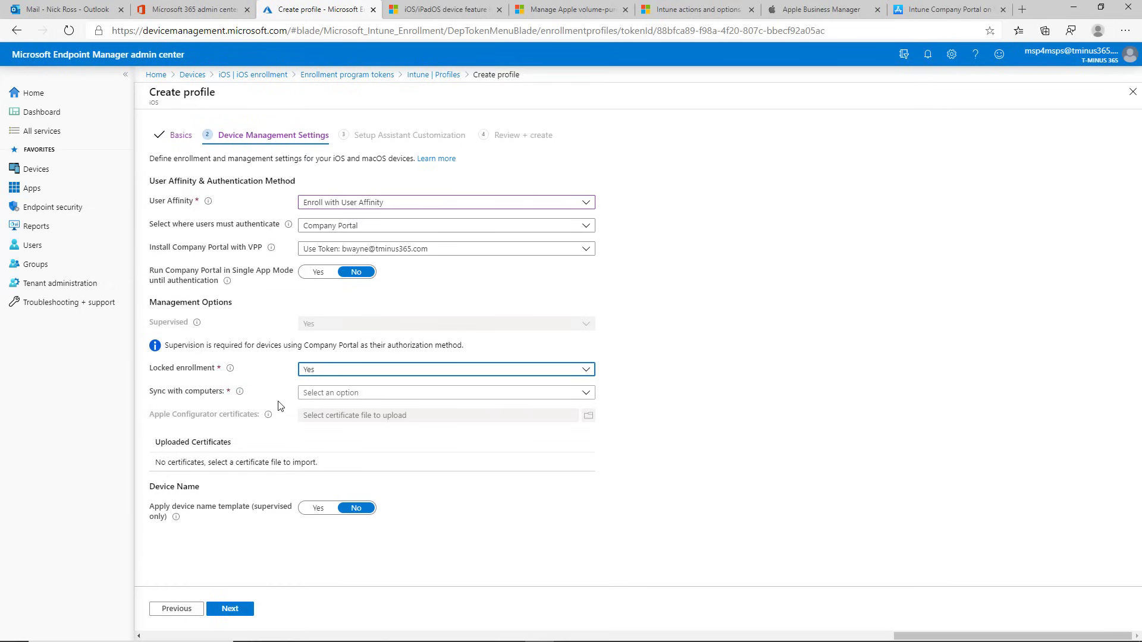
{"action": "left_click", "coordinate": [362, 394]}
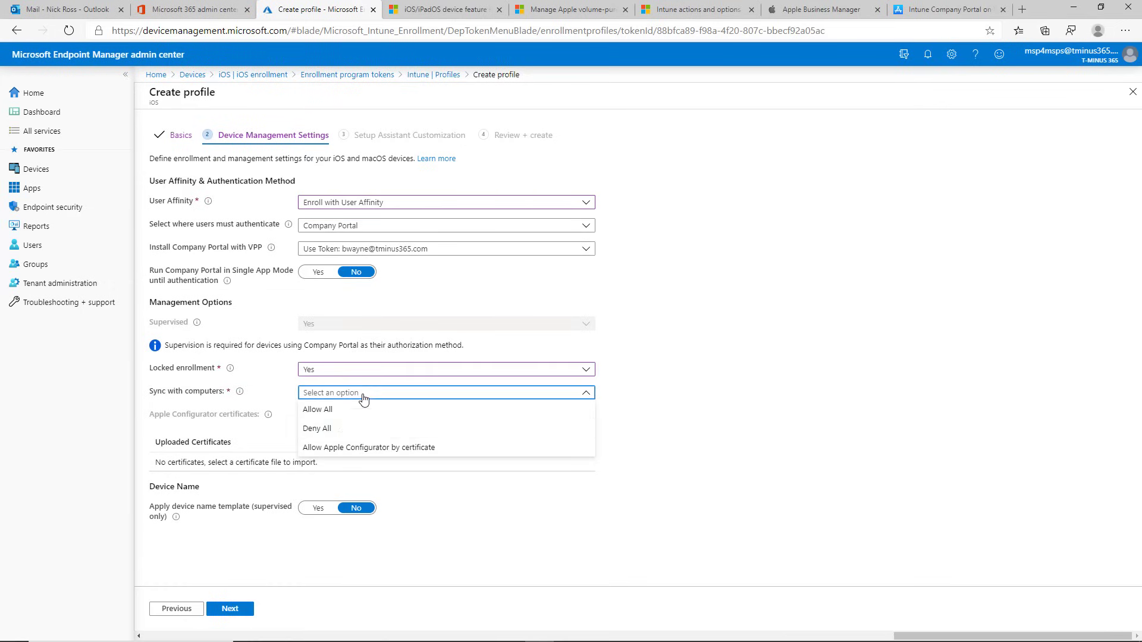
{"action": "left_click", "coordinate": [344, 435]}
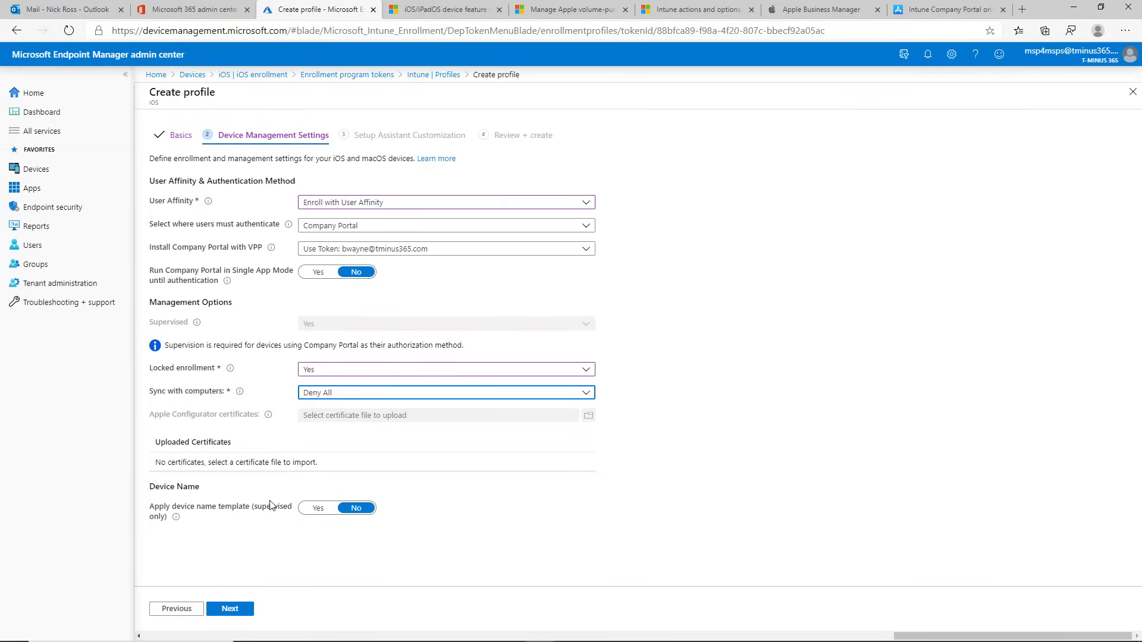
{"action": "left_click", "coordinate": [318, 508]}
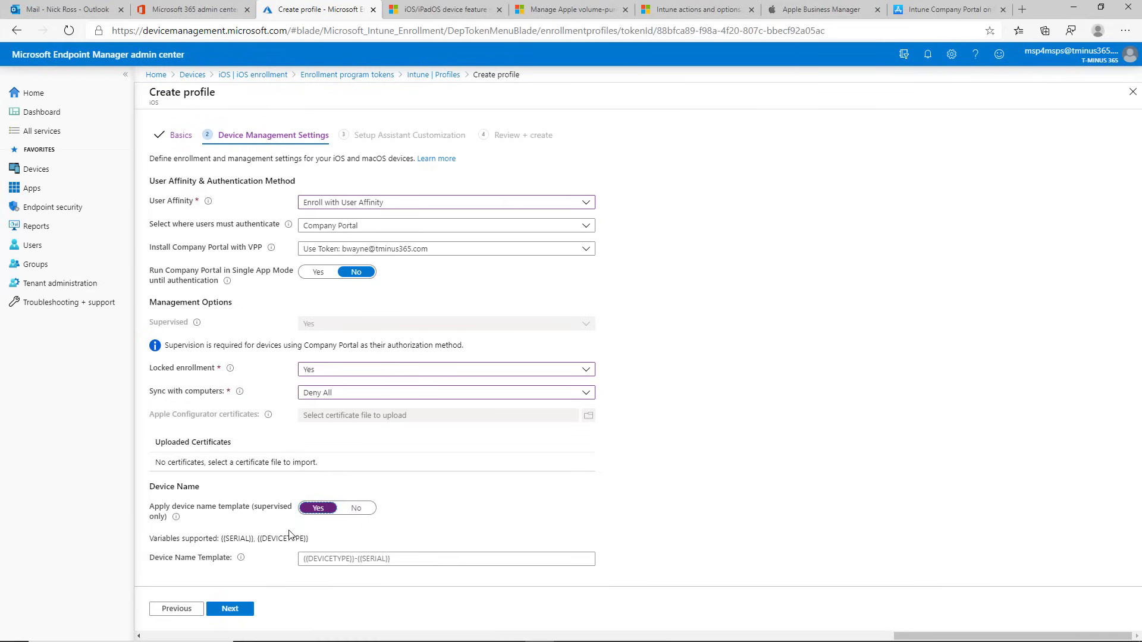
{"action": "scroll", "coordinate": [268, 530], "scroll_direction": "down", "scroll_amount": 1}
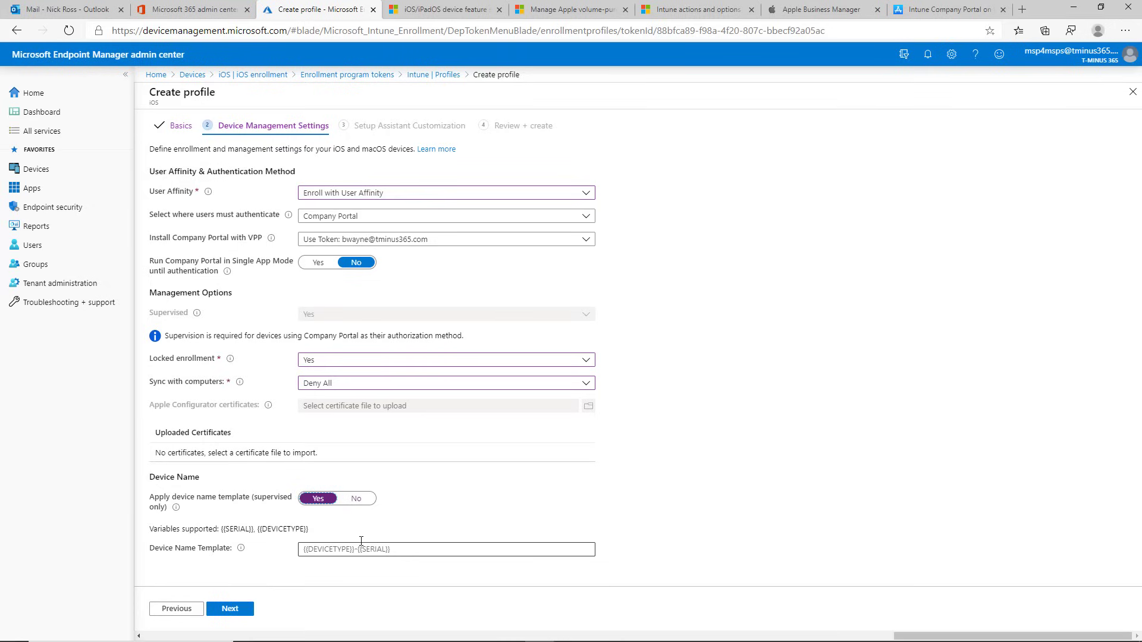
{"action": "left_click", "coordinate": [357, 501]}
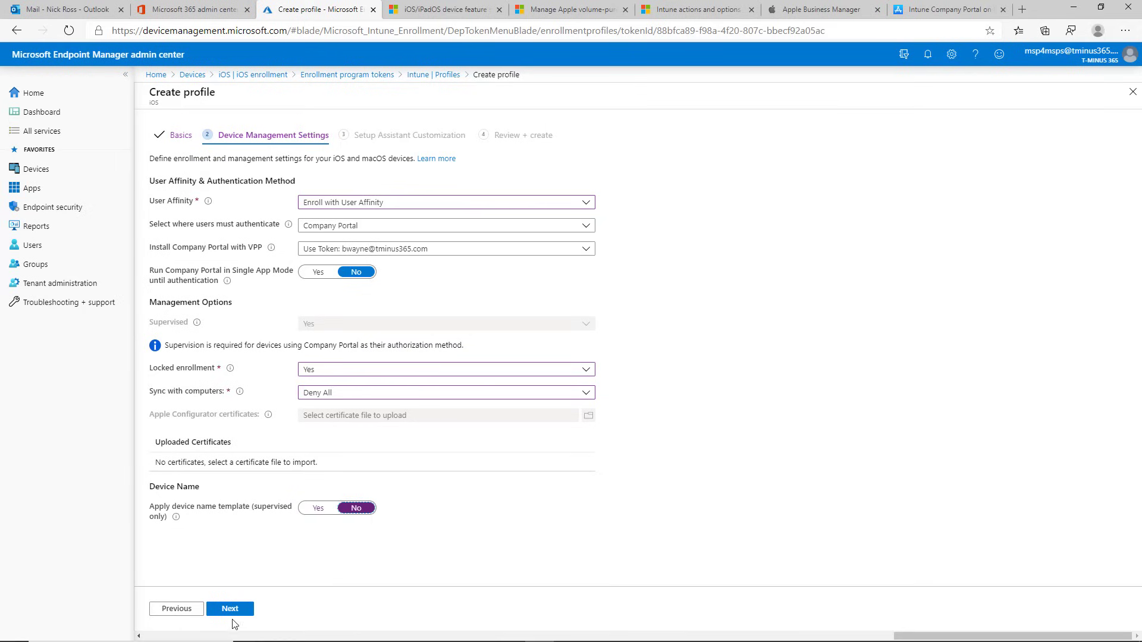
{"action": "left_click", "coordinate": [232, 610]}
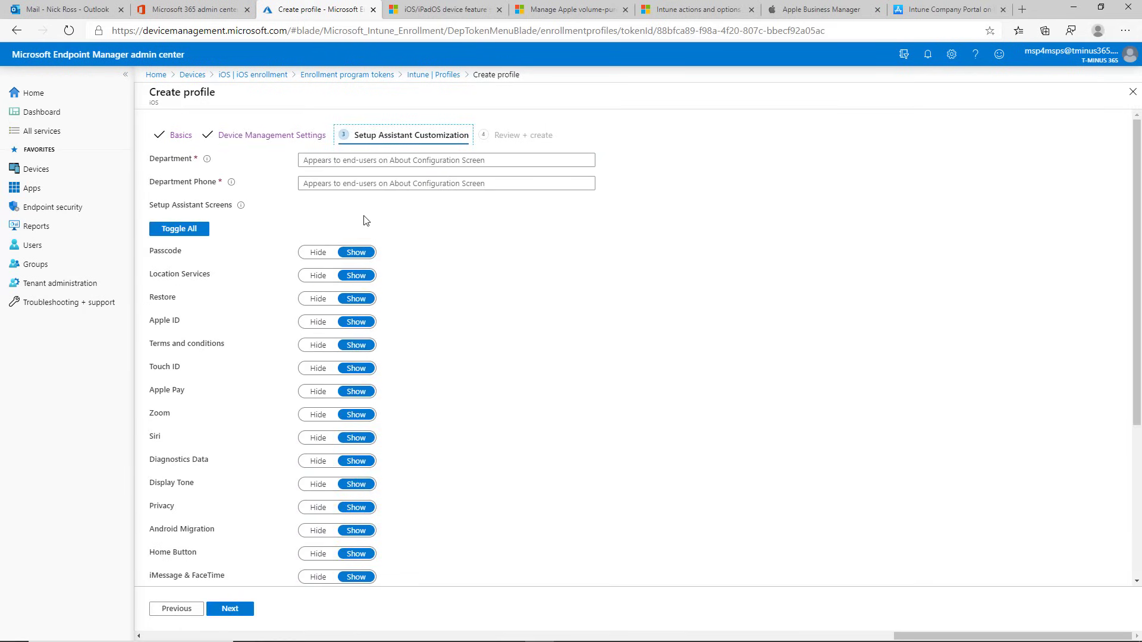
Step: Enter department 'T-minus365' and a department phone number
{"action": "left_click", "coordinate": [400, 159]}
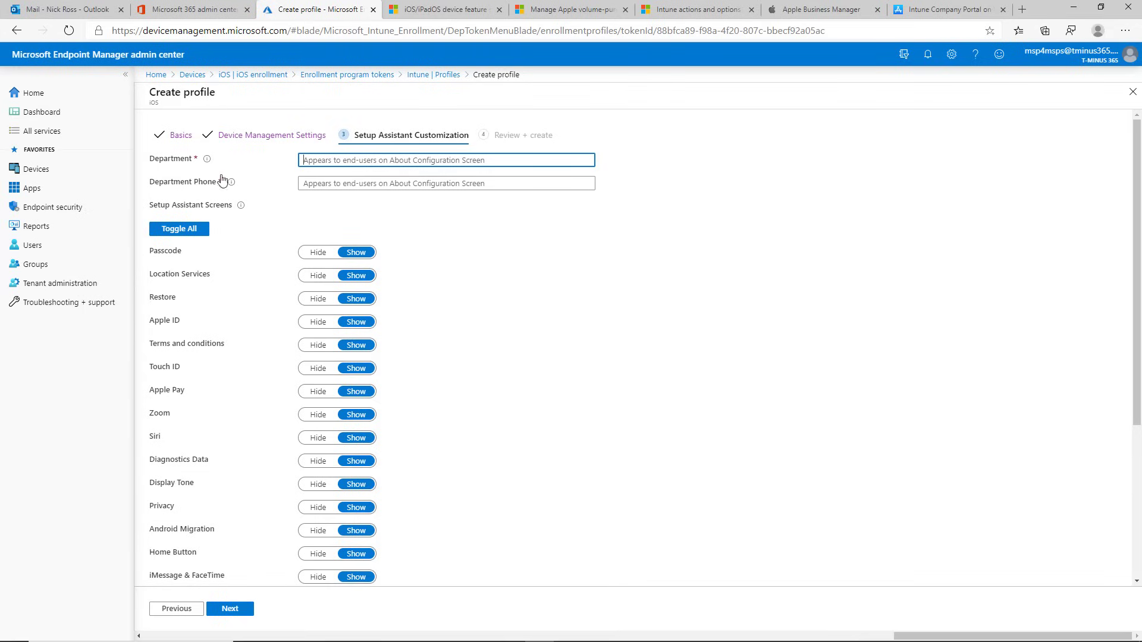
{"action": "left_click", "coordinate": [207, 160]}
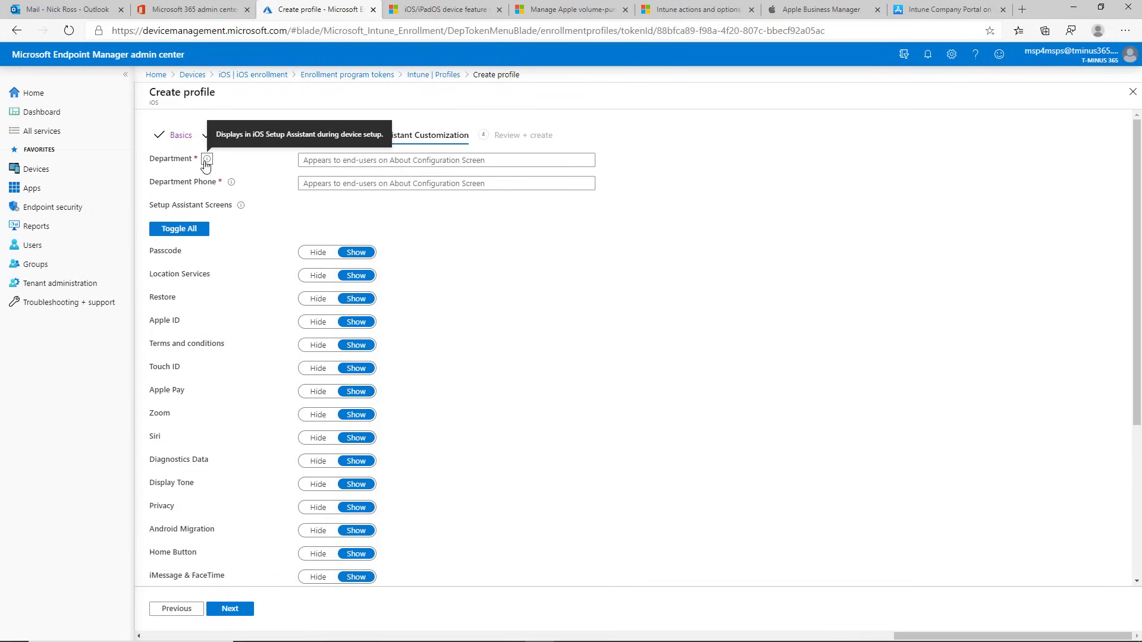
{"action": "left_click", "coordinate": [325, 159]}
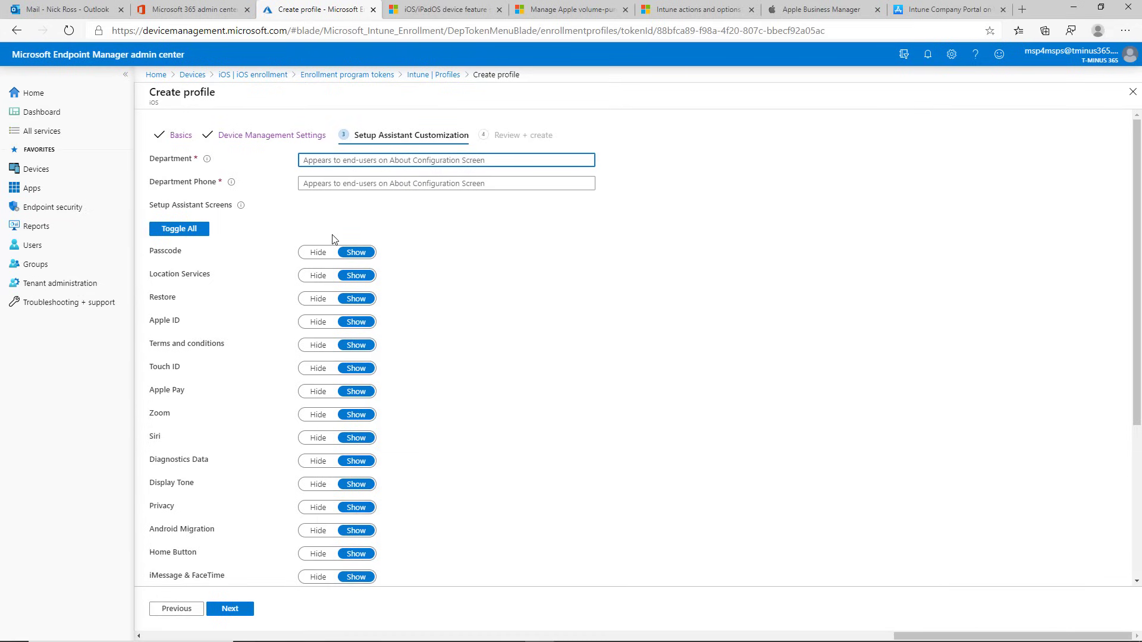
{"action": "type", "text": "T-minus365"}
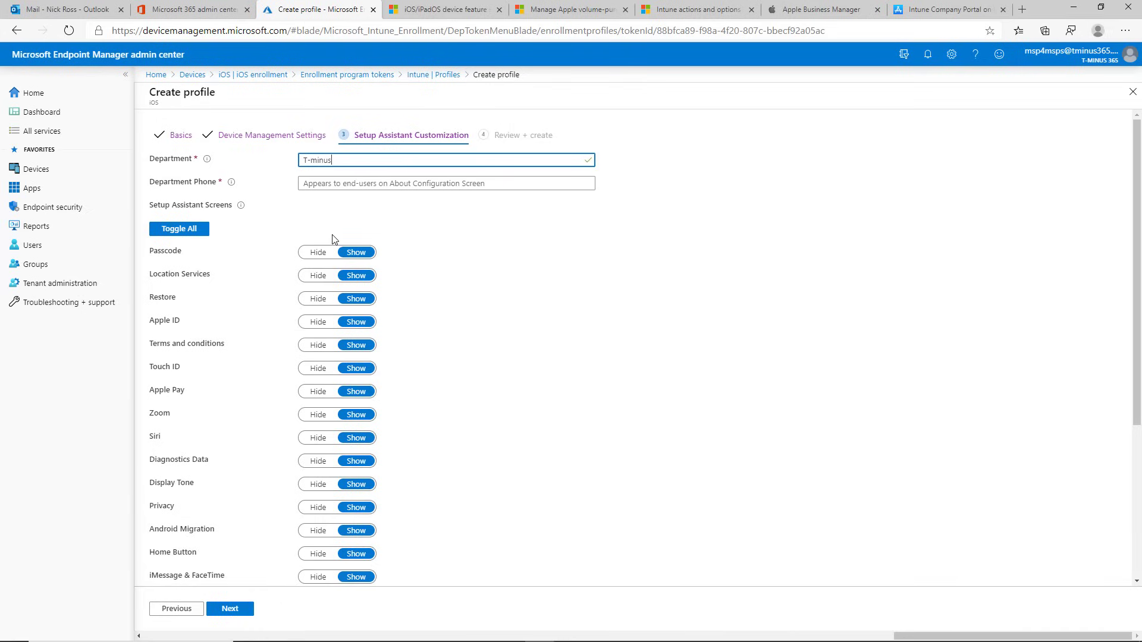
{"action": "left_click", "coordinate": [336, 182]}
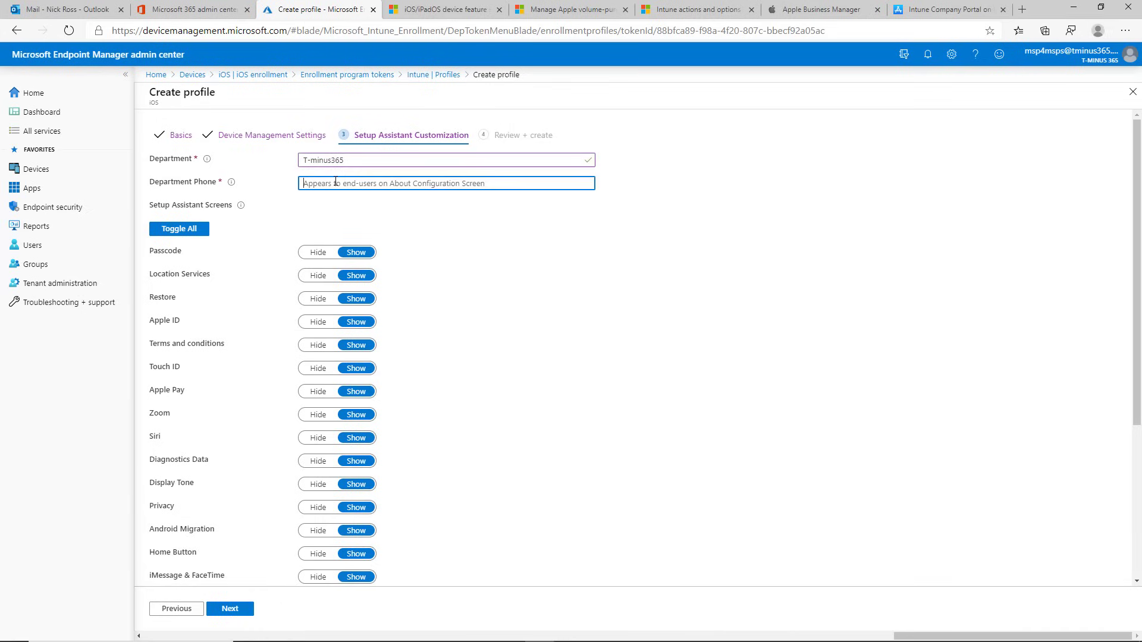
{"action": "type", "text": "333333333"}
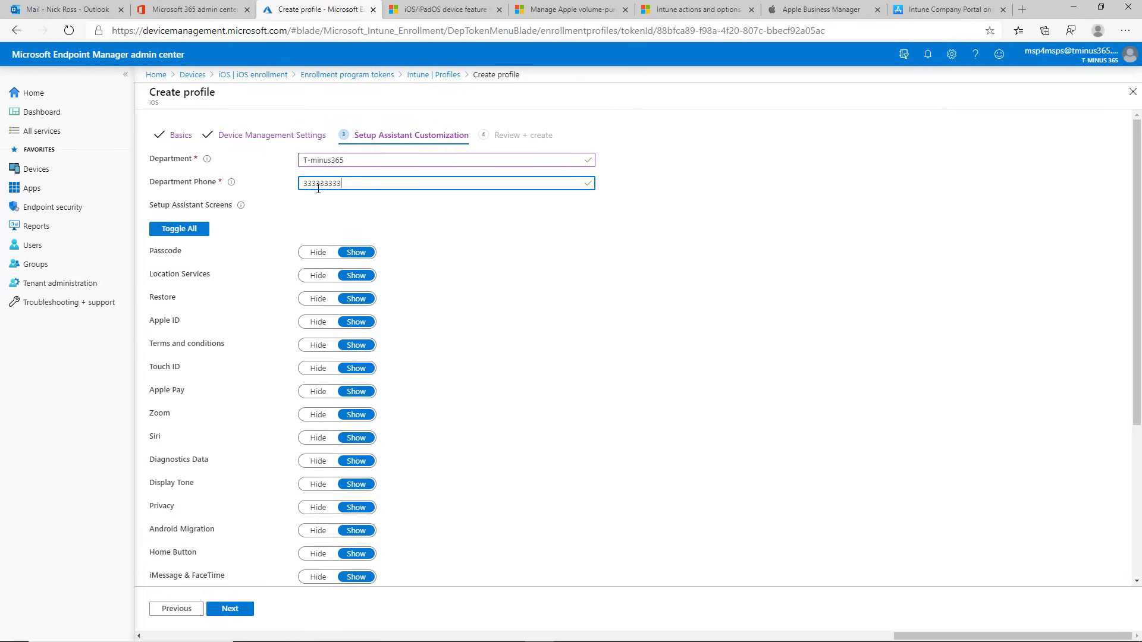
Step: Set every Setup Assistant screen to Hide with Toggle All and move on to Review + create
{"action": "scroll", "coordinate": [315, 189], "scroll_direction": "down", "scroll_amount": 1}
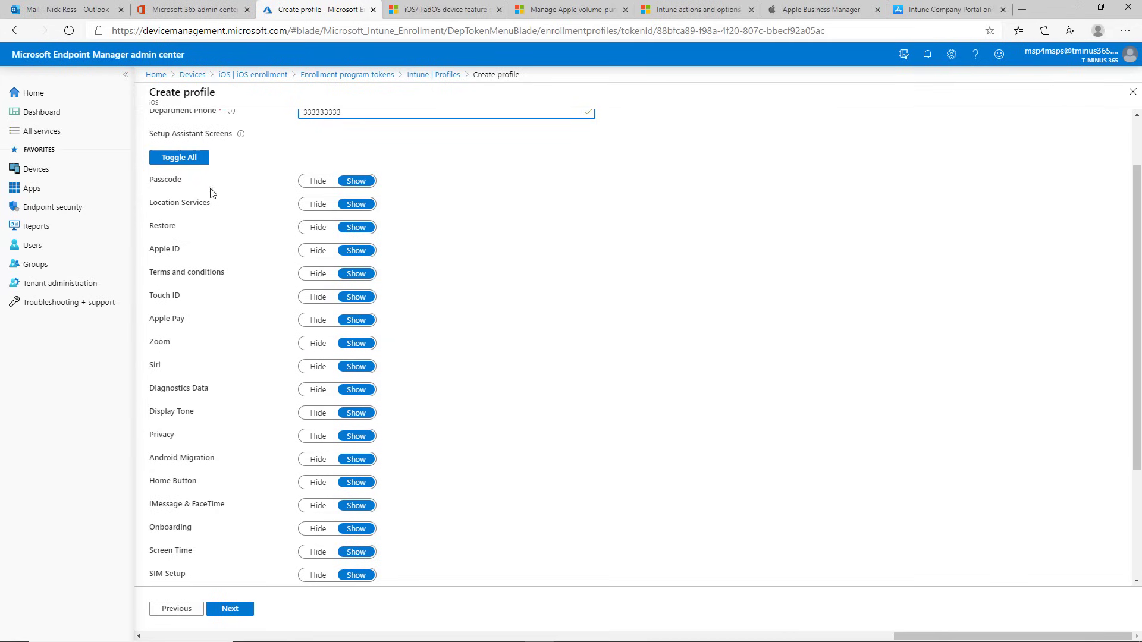
{"action": "left_click", "coordinate": [191, 164]}
{"action": "scroll", "coordinate": [356, 224], "scroll_direction": "down", "scroll_amount": 2}
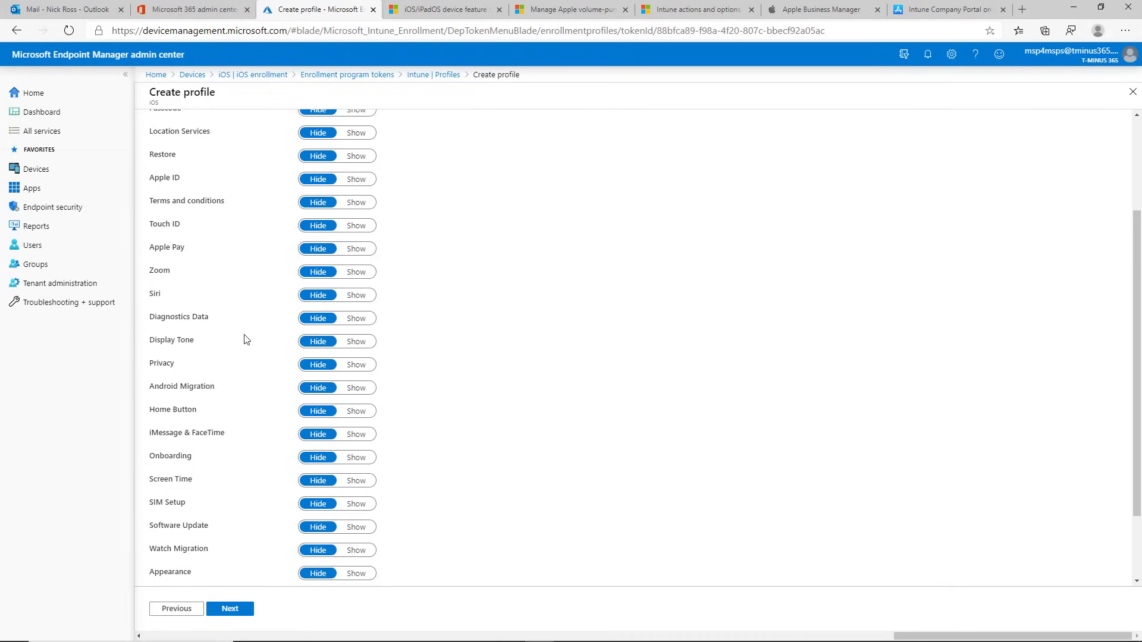
{"action": "scroll", "coordinate": [231, 345], "scroll_direction": "down", "scroll_amount": 2}
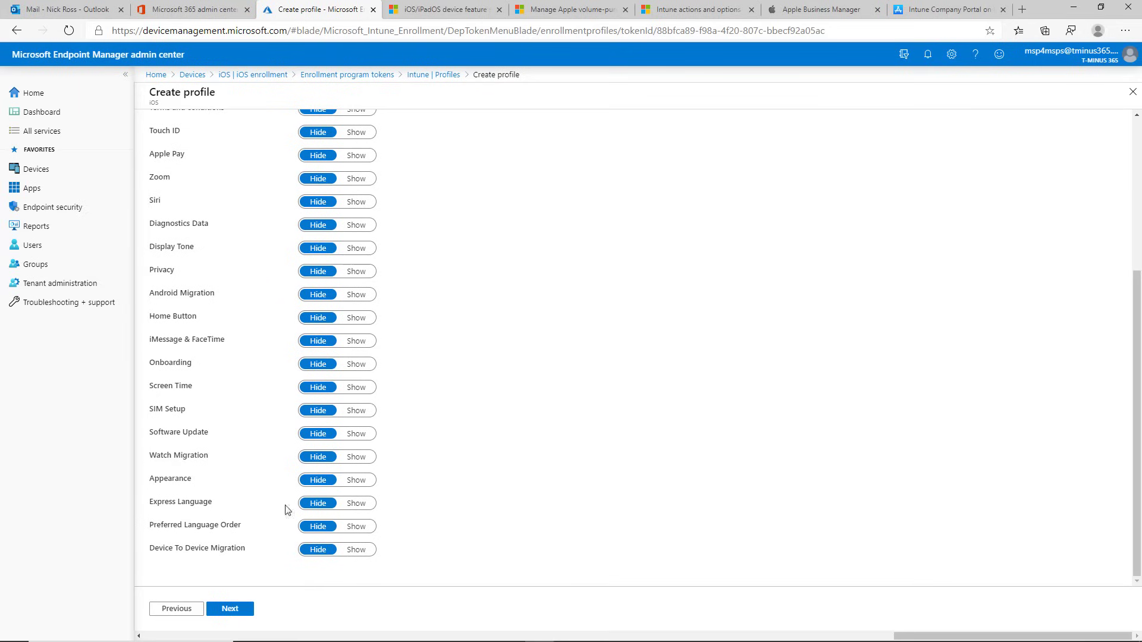
{"action": "scroll", "coordinate": [233, 502], "scroll_direction": "up", "scroll_amount": 3}
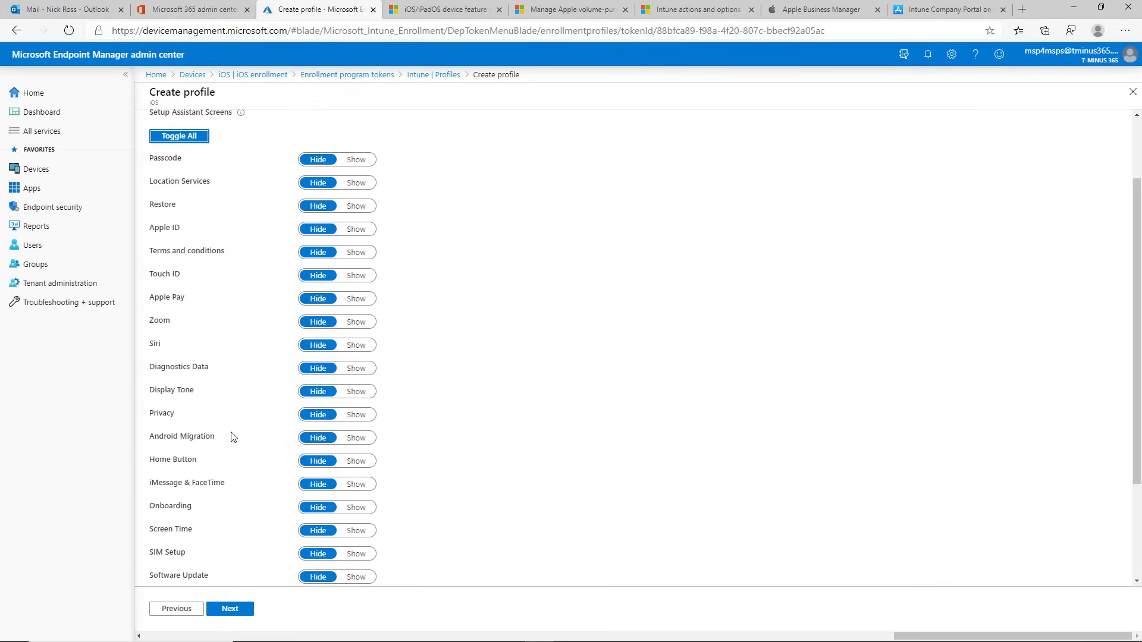
{"action": "triple_click", "coordinate": [166, 228]}
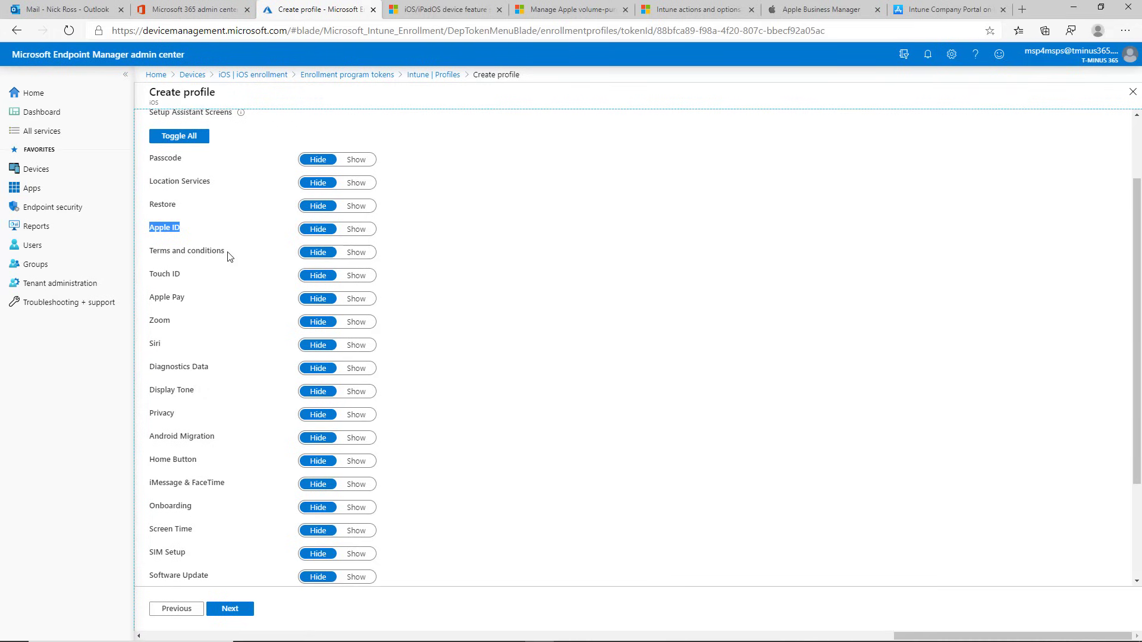
{"action": "scroll", "coordinate": [231, 261], "scroll_direction": "down", "scroll_amount": 3}
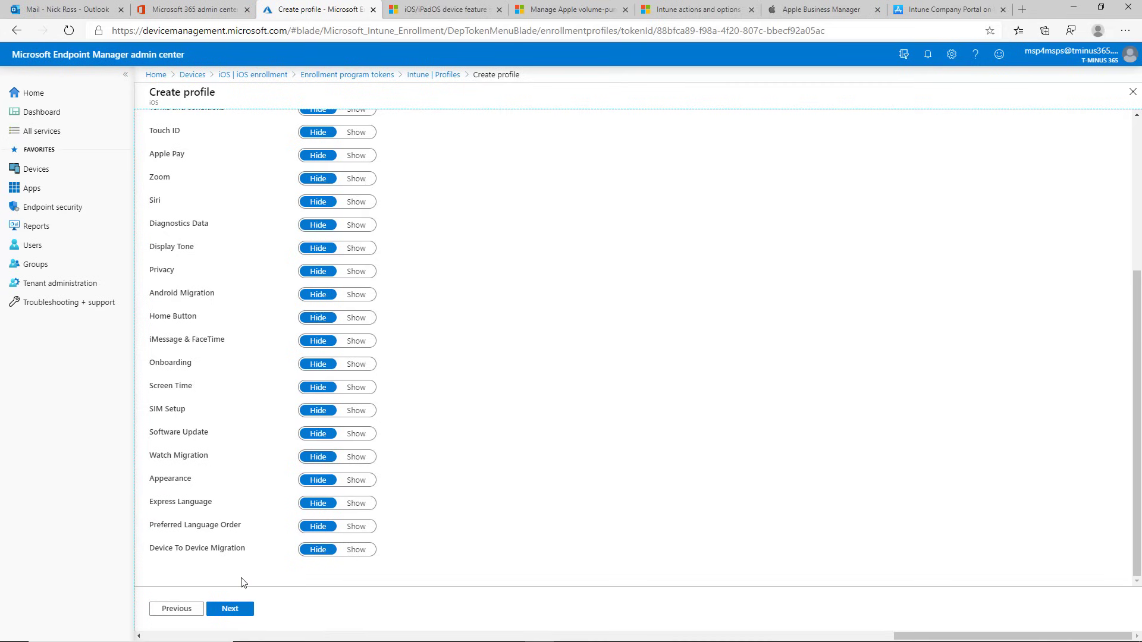
{"action": "scroll", "coordinate": [224, 339], "scroll_direction": "up", "scroll_amount": 5}
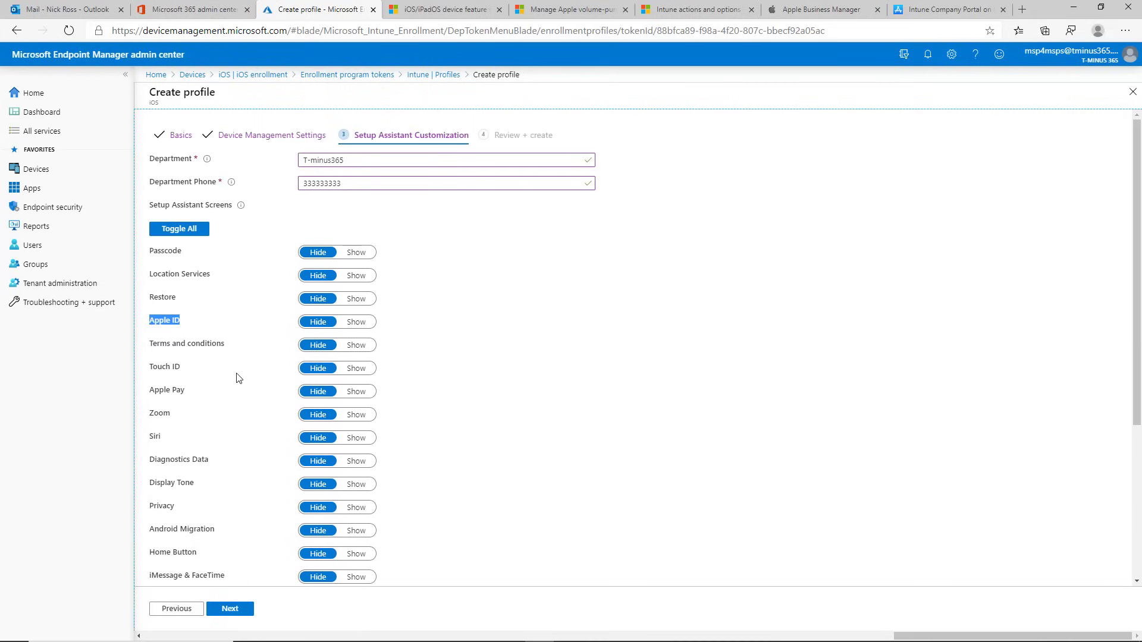
{"action": "scroll", "coordinate": [266, 376], "scroll_direction": "down", "scroll_amount": 4}
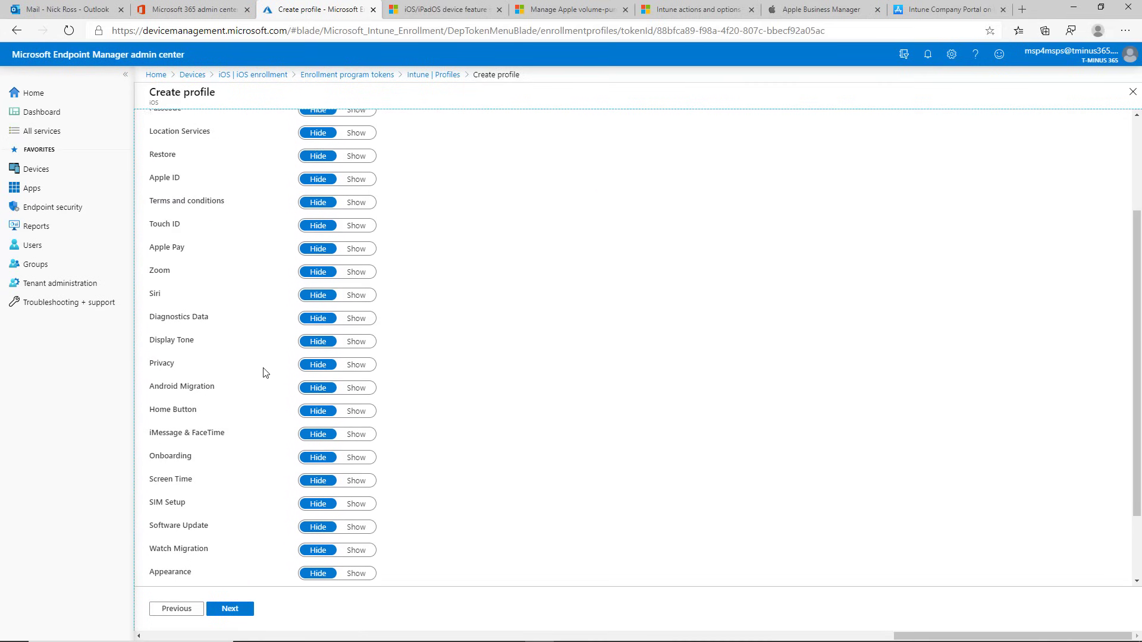
{"action": "scroll", "coordinate": [266, 373], "scroll_direction": "down", "scroll_amount": 1}
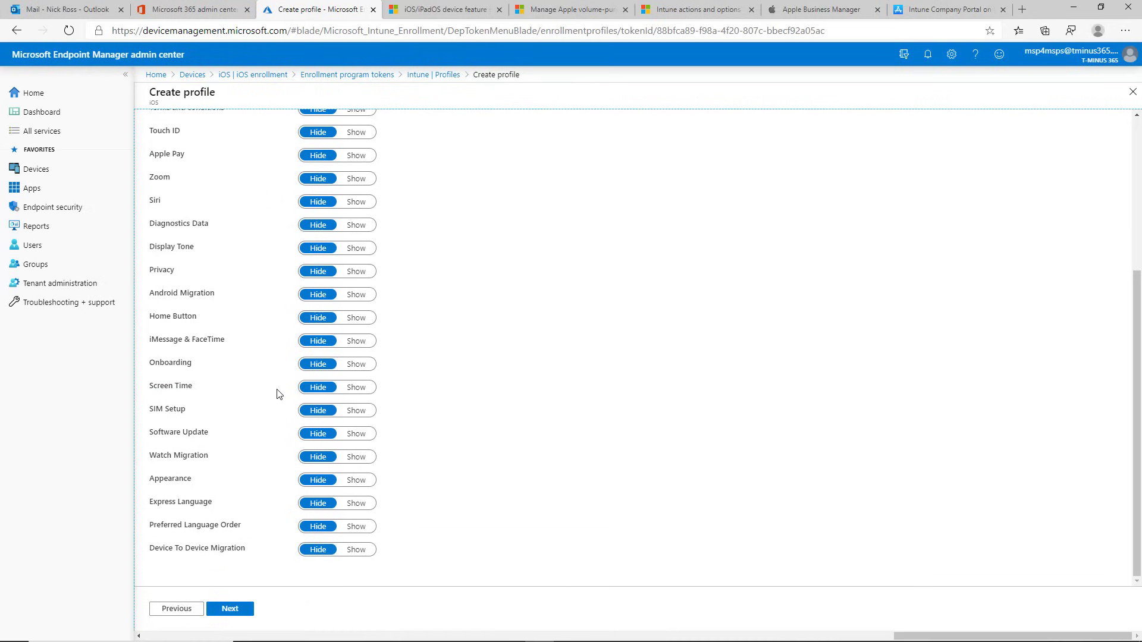
{"action": "left_click", "coordinate": [230, 609]}
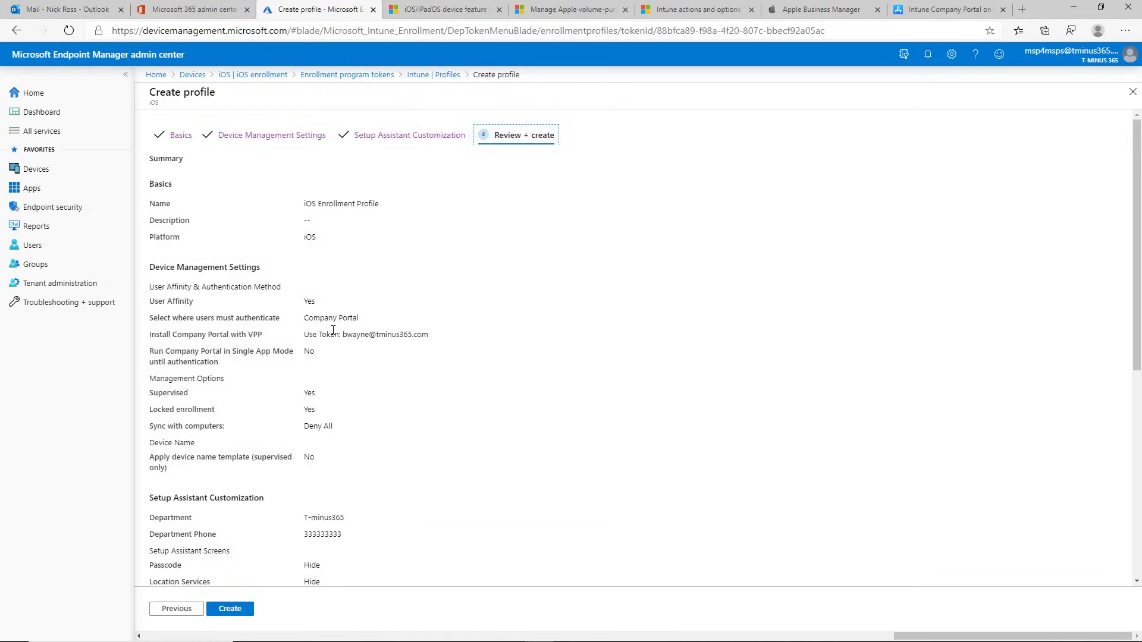
Step: Create the iOS Enrollment Profile, then start another profile from the Profiles list
{"action": "scroll", "coordinate": [332, 311], "scroll_direction": "down", "scroll_amount": 5}
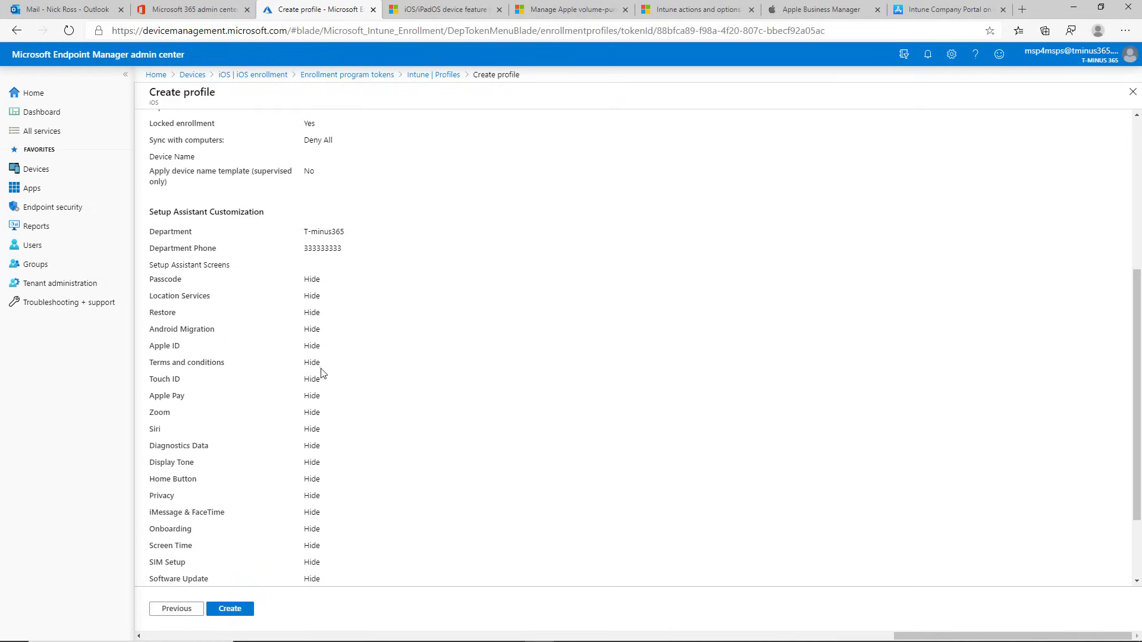
{"action": "left_click", "coordinate": [232, 609]}
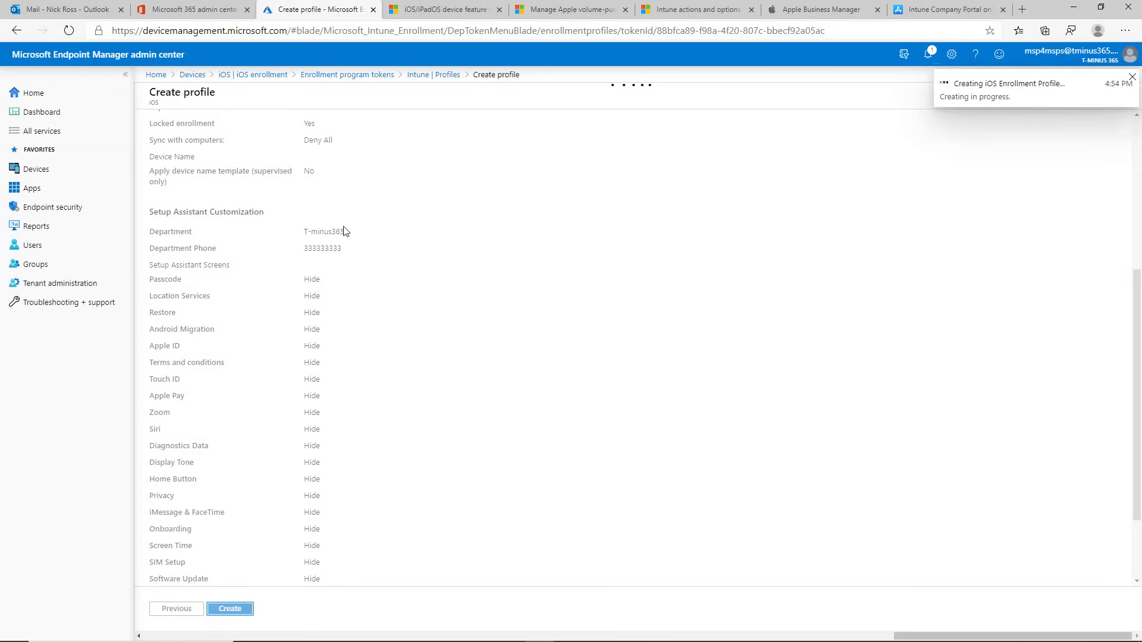
{"action": "left_click", "coordinate": [258, 209]}
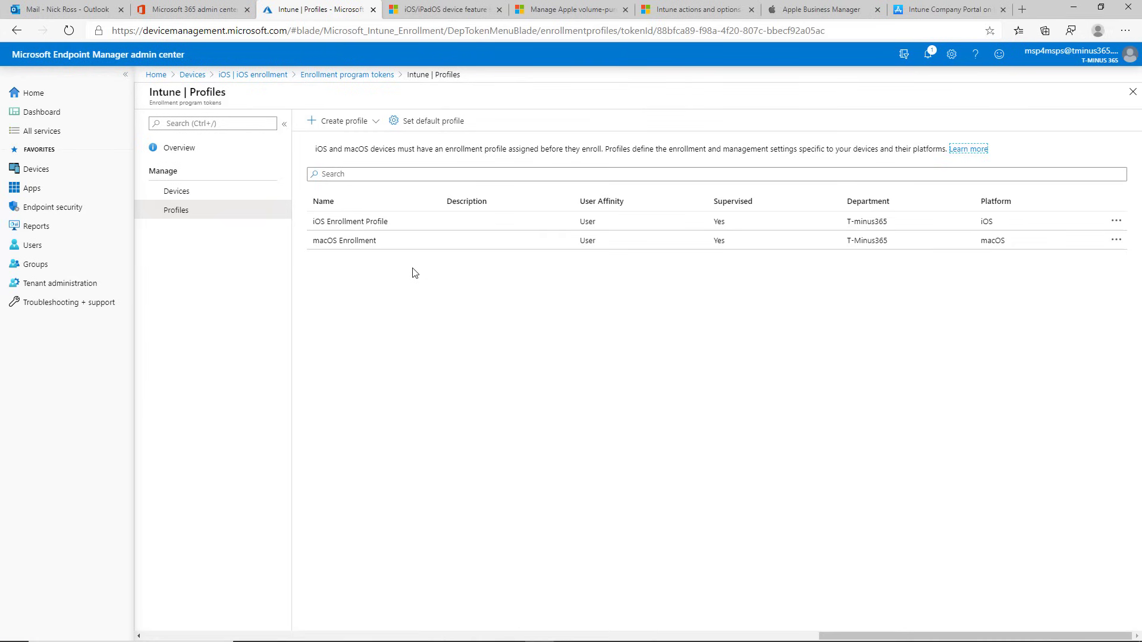
{"action": "left_click", "coordinate": [321, 122]}
Step: Make the new profile macOS and name it 'macOS Enrolllment Profil'
{"action": "left_click", "coordinate": [328, 162]}
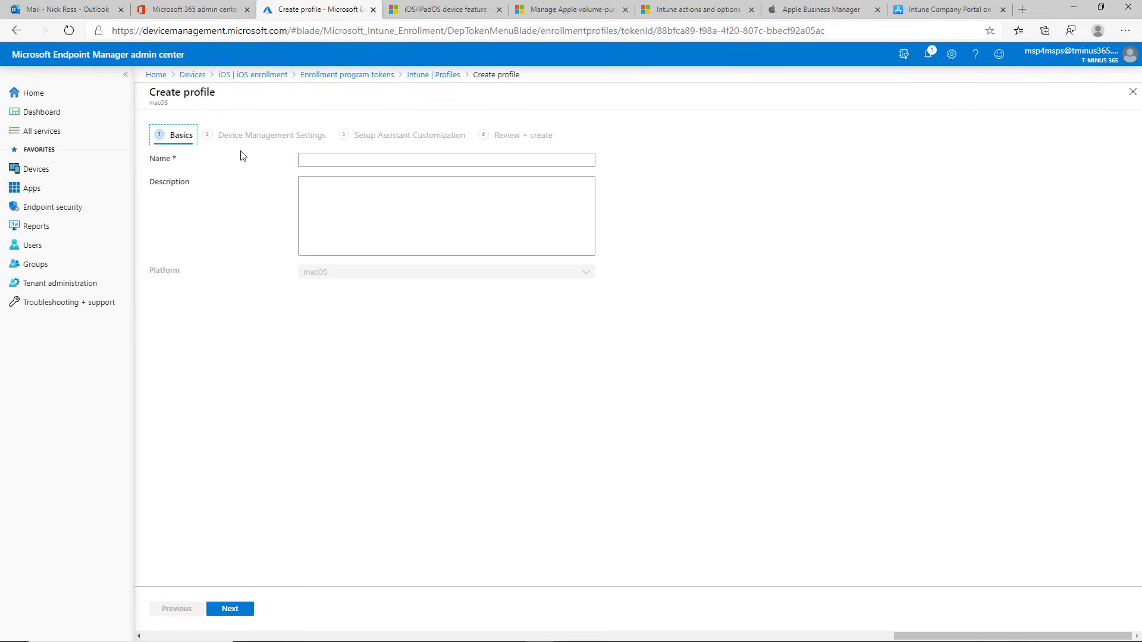
{"action": "left_click", "coordinate": [316, 164]}
{"action": "type", "text": "macOS "}
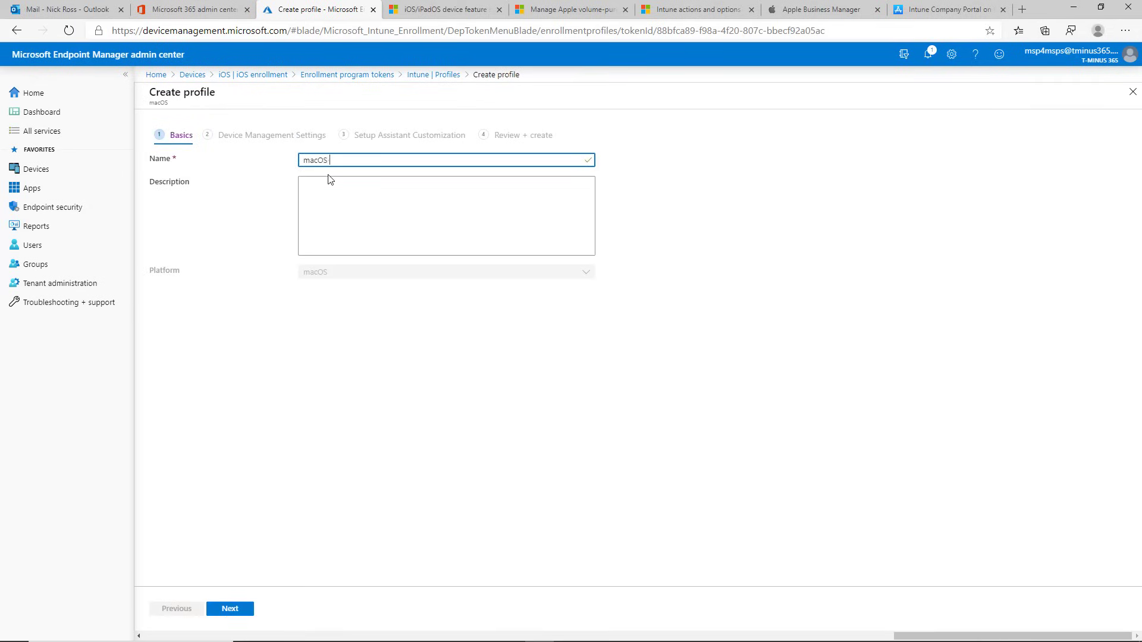
{"action": "type", "text": "Enrolllment P"}
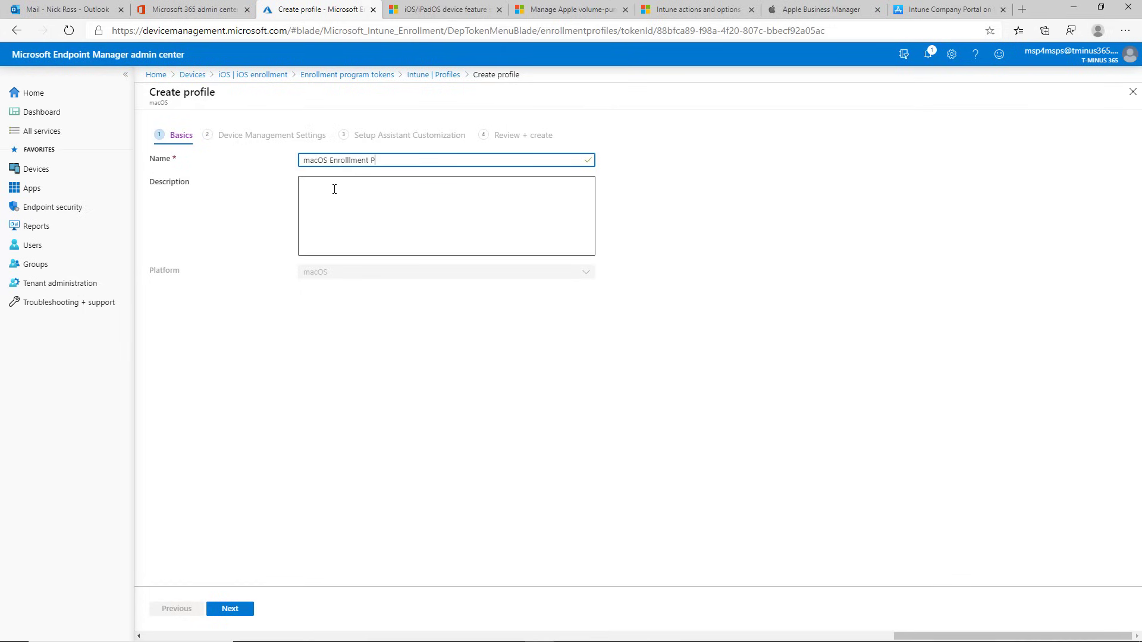
{"action": "type", "text": "rofile"}
{"action": "left_click", "coordinate": [241, 611]}
Step: Enroll macOS devices with user affinity and locked enrollment, reaching Setup Assistant Customization
{"action": "left_click", "coordinate": [338, 203]}
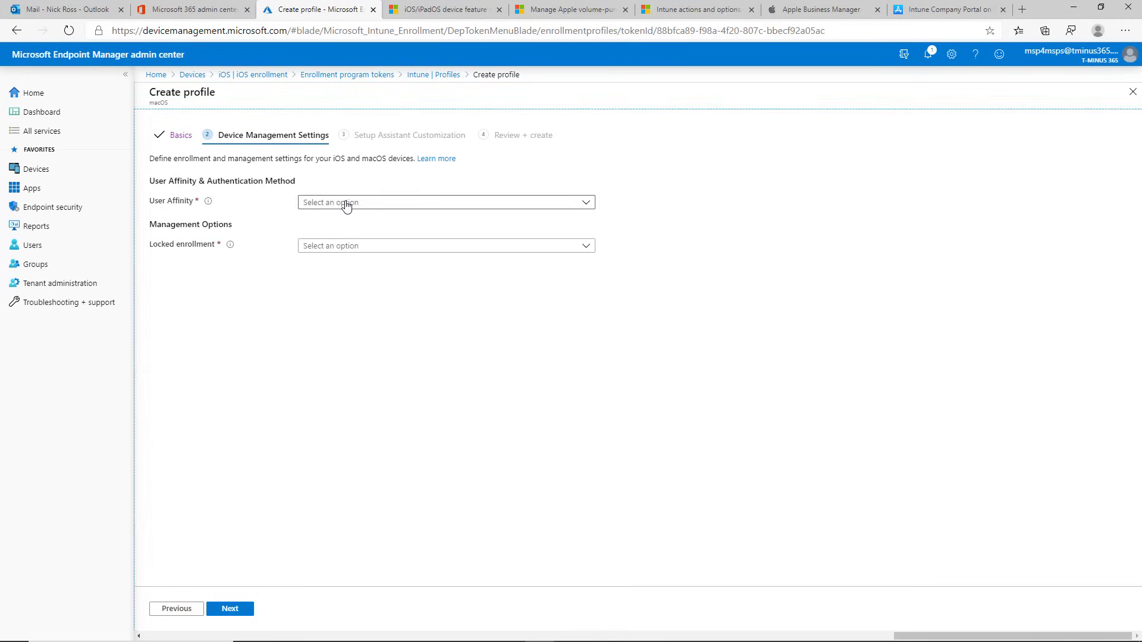
{"action": "left_click", "coordinate": [340, 221]}
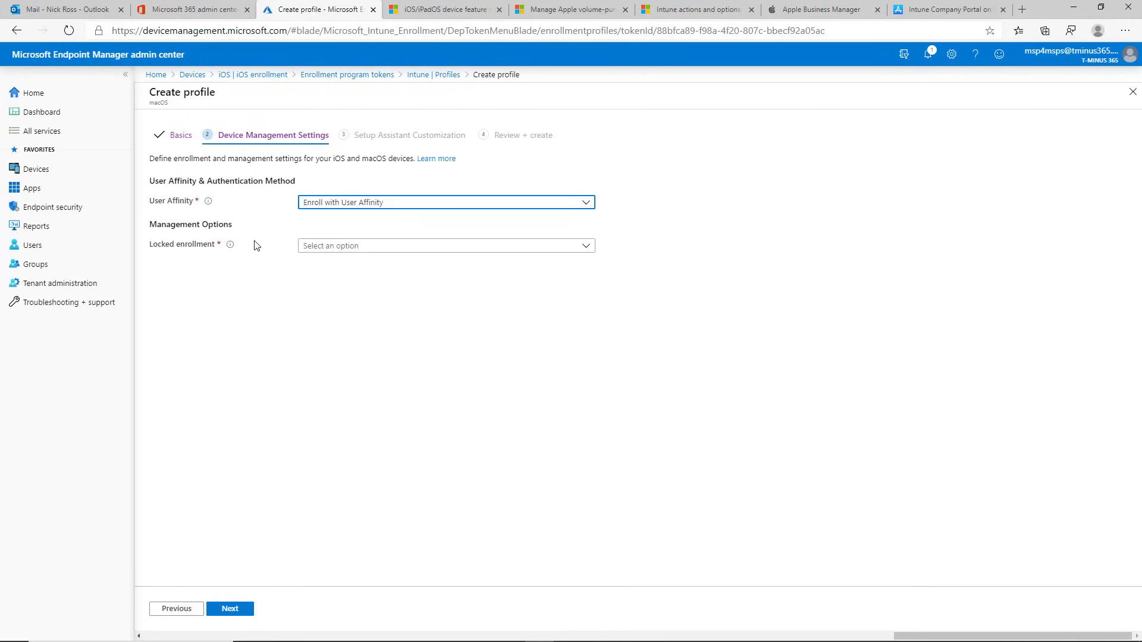
{"action": "triple_click", "coordinate": [217, 225]}
{"action": "left_click", "coordinate": [332, 252]}
{"action": "left_click", "coordinate": [308, 262]}
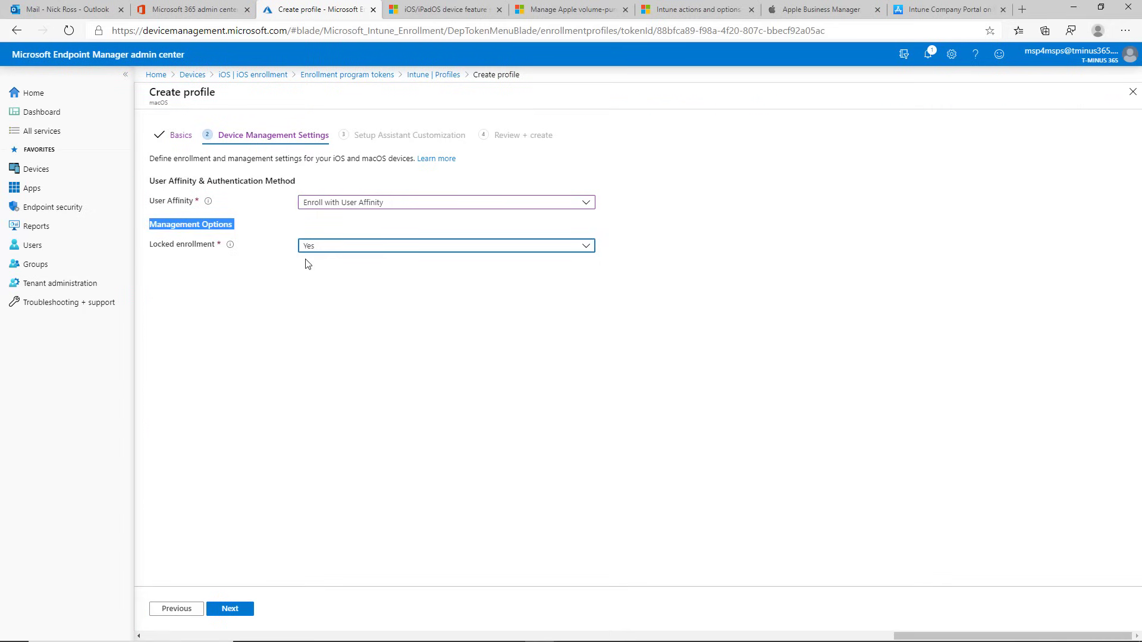
{"action": "left_click", "coordinate": [236, 609]}
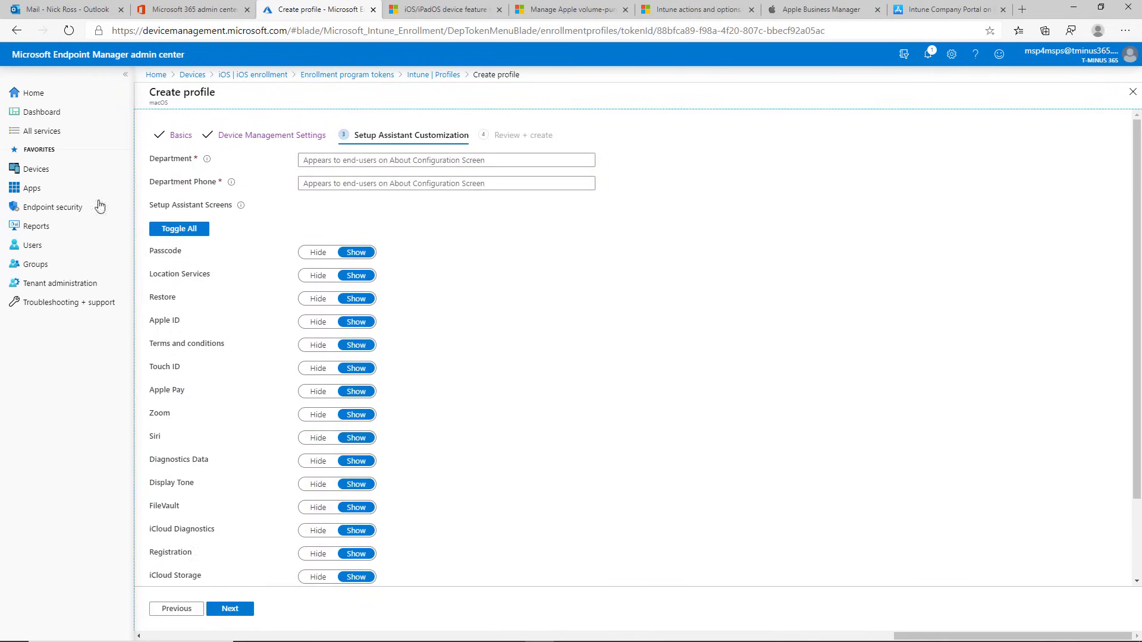
{"action": "scroll", "coordinate": [287, 416], "scroll_direction": "down", "scroll_amount": 3}
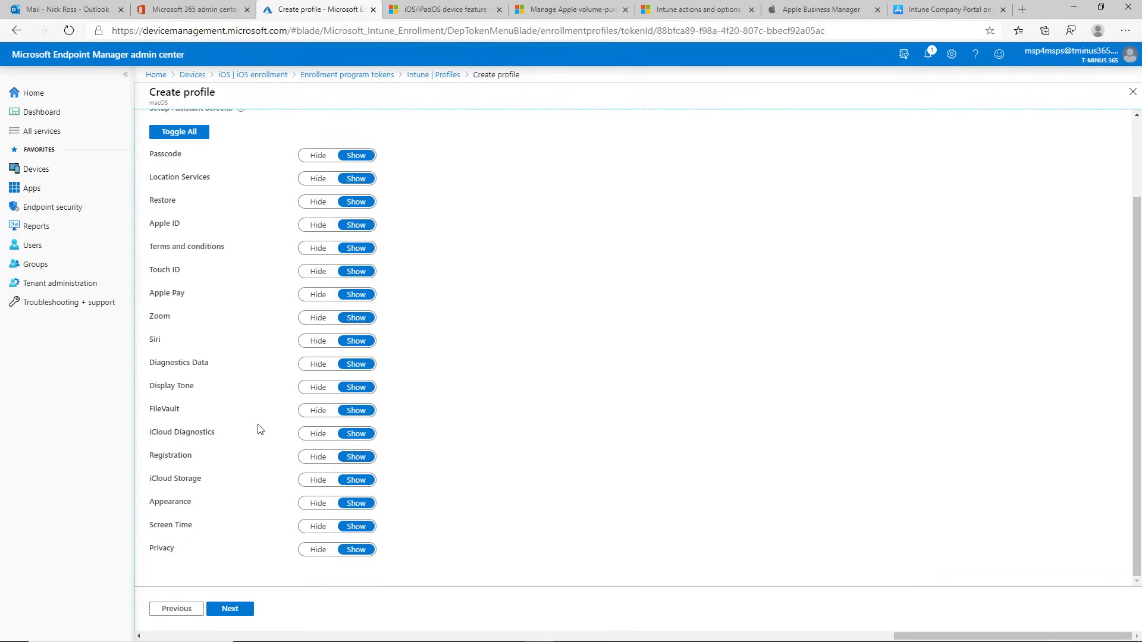
{"action": "scroll", "coordinate": [258, 428], "scroll_direction": "up", "scroll_amount": 3}
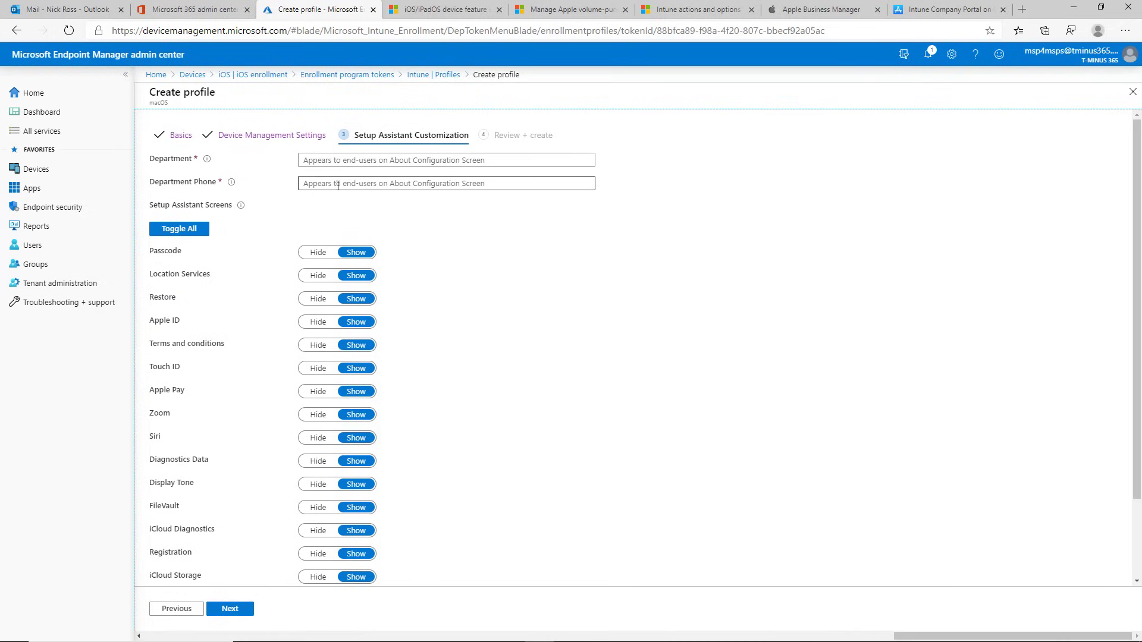
Step: Check the iOS Enrollment Profile's Assign devices picker, which lists no devices to add
{"action": "left_click", "coordinate": [287, 81]}
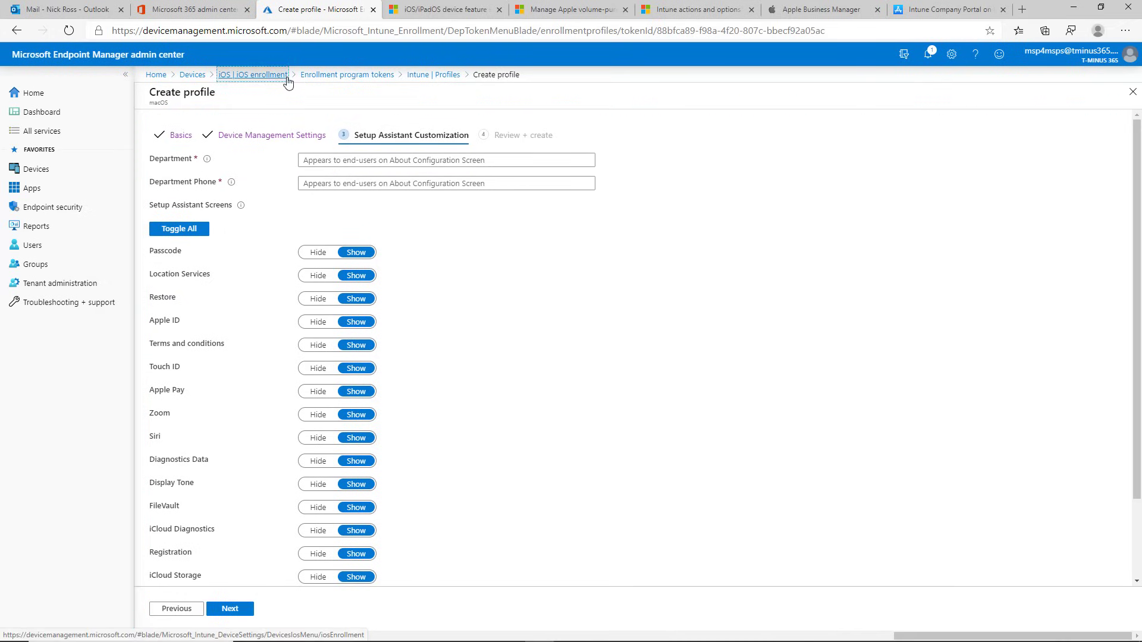
{"action": "left_click", "coordinate": [400, 332]}
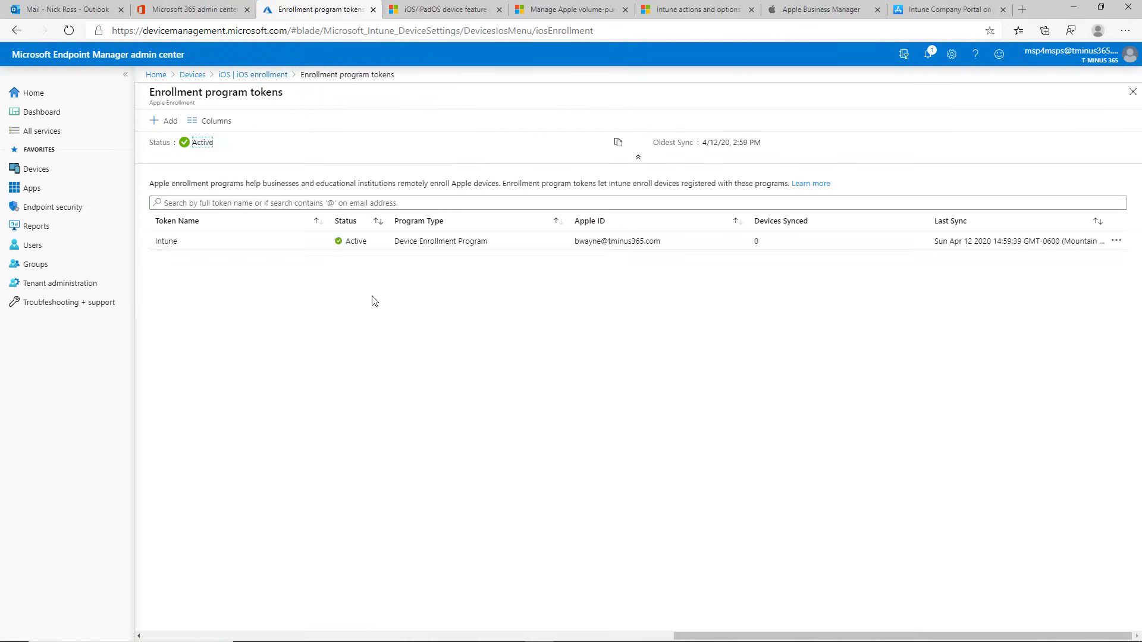
{"action": "left_click", "coordinate": [300, 246]}
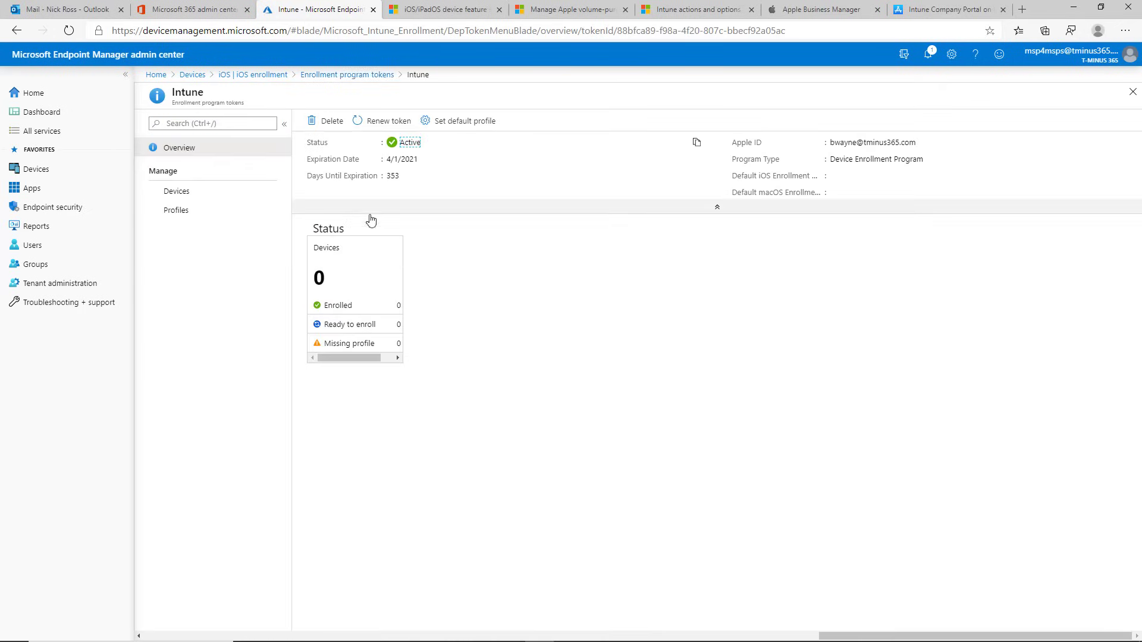
{"action": "left_click", "coordinate": [220, 213]}
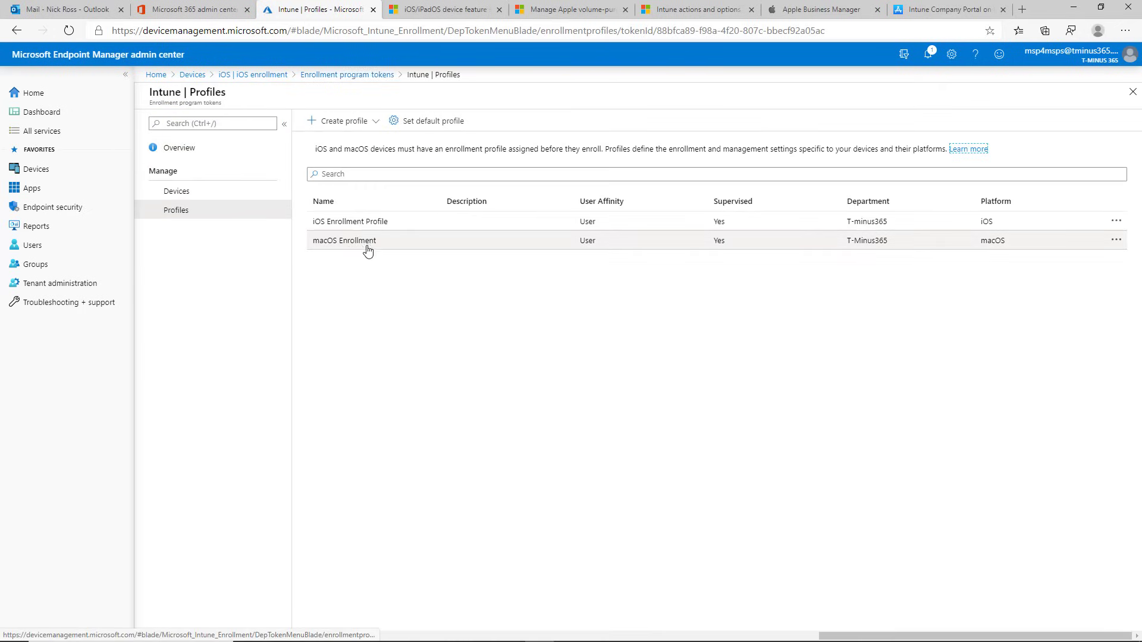
{"action": "left_click", "coordinate": [364, 230]}
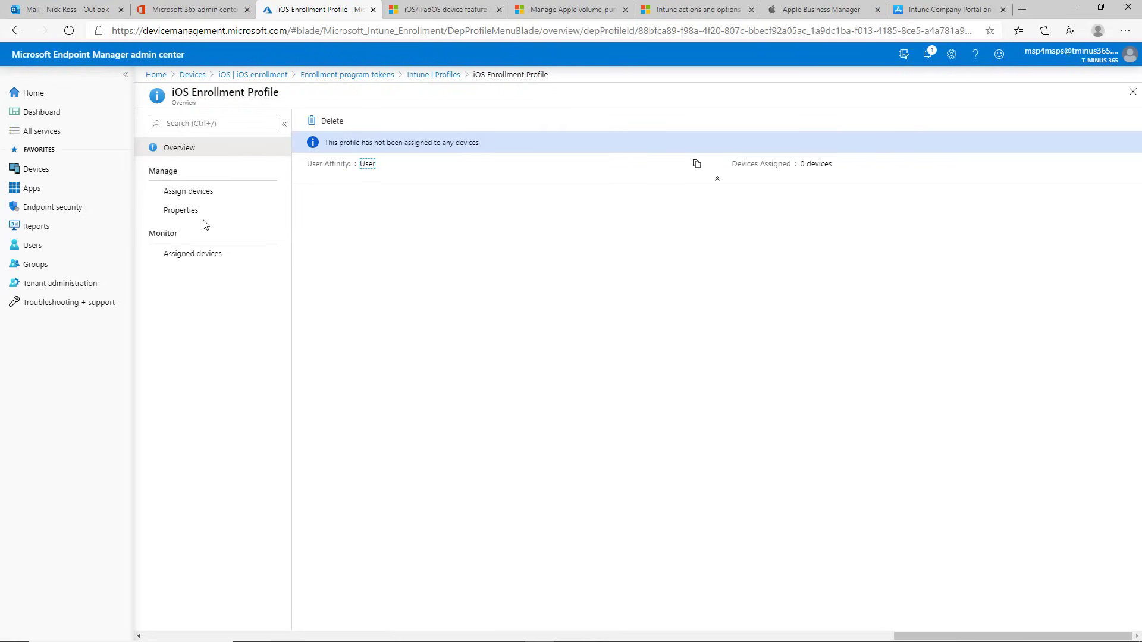
{"action": "left_click", "coordinate": [215, 197]}
{"action": "left_click", "coordinate": [334, 146]}
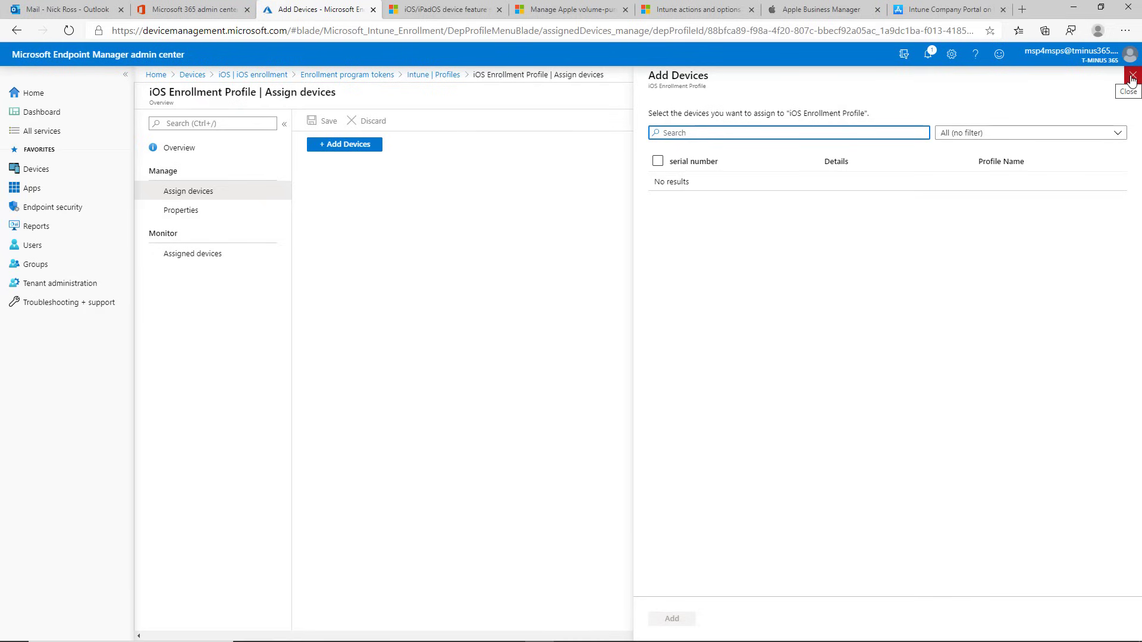
{"action": "left_click", "coordinate": [1132, 81]}
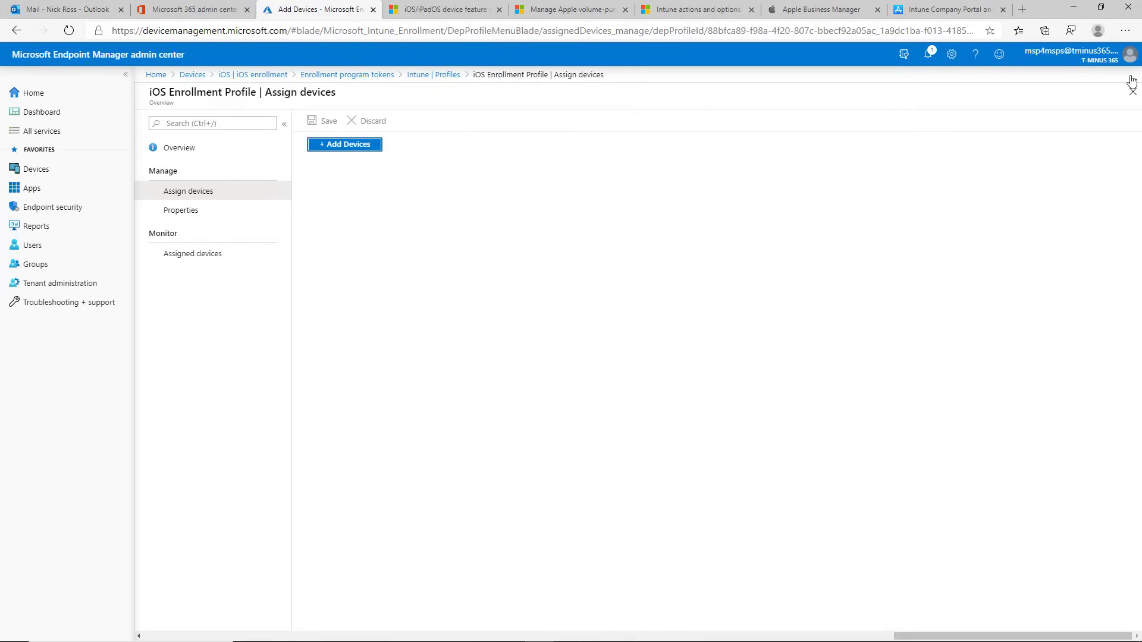
Step: Confirm the Intune token's Devices list is empty, then switch to Apple Business Manager
{"action": "left_click", "coordinate": [346, 75]}
{"action": "left_click", "coordinate": [433, 255]}
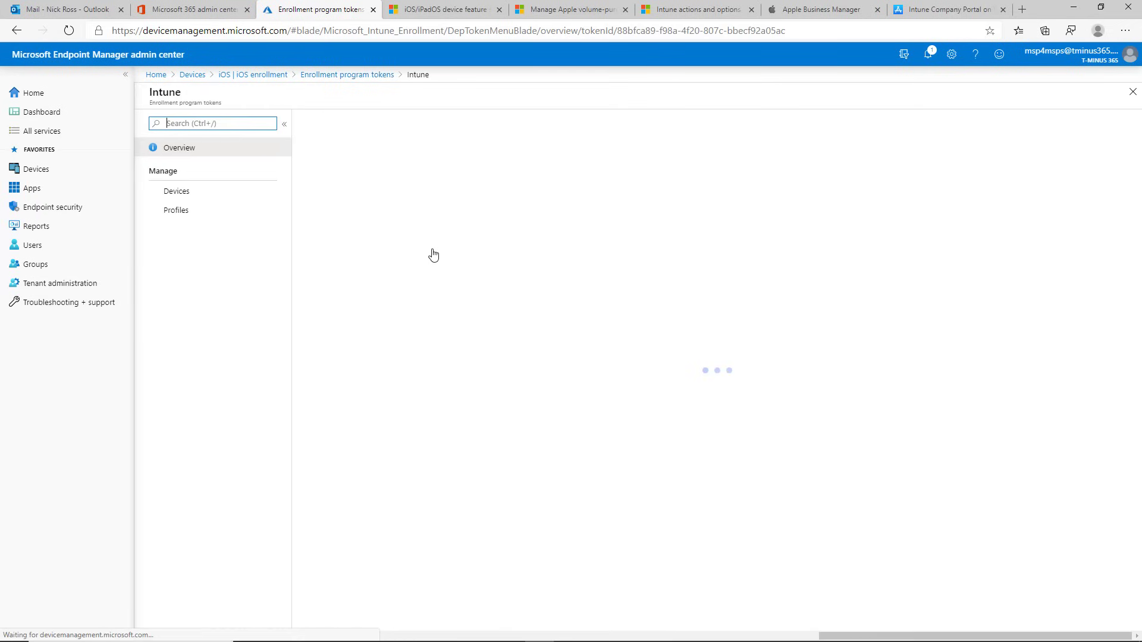
{"action": "left_click", "coordinate": [198, 192]}
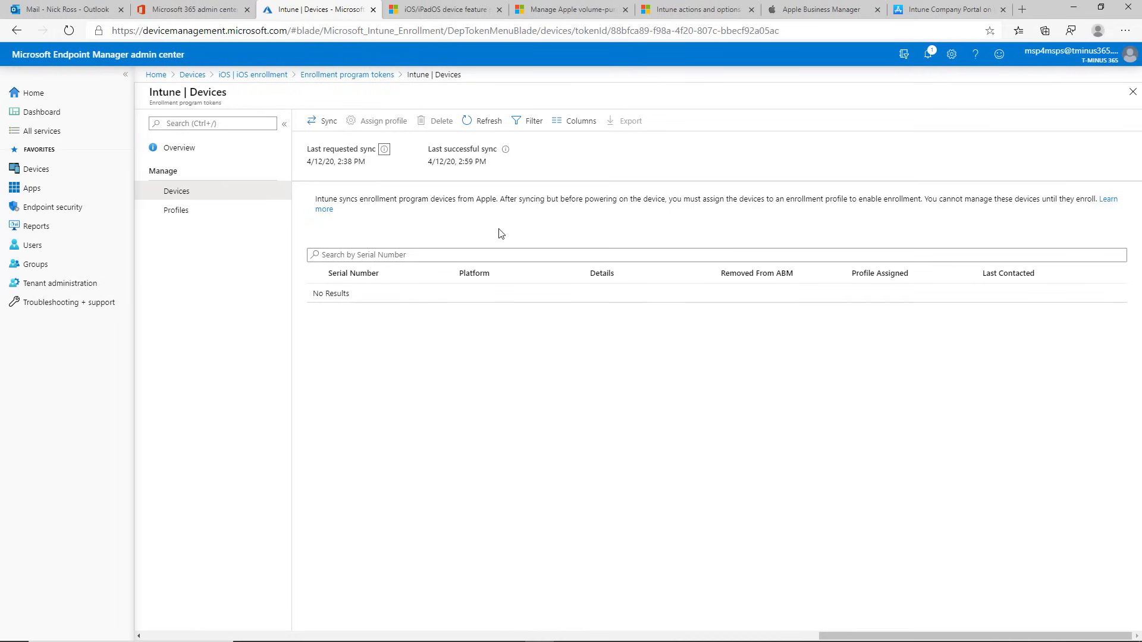
{"action": "left_click", "coordinate": [794, 12]}
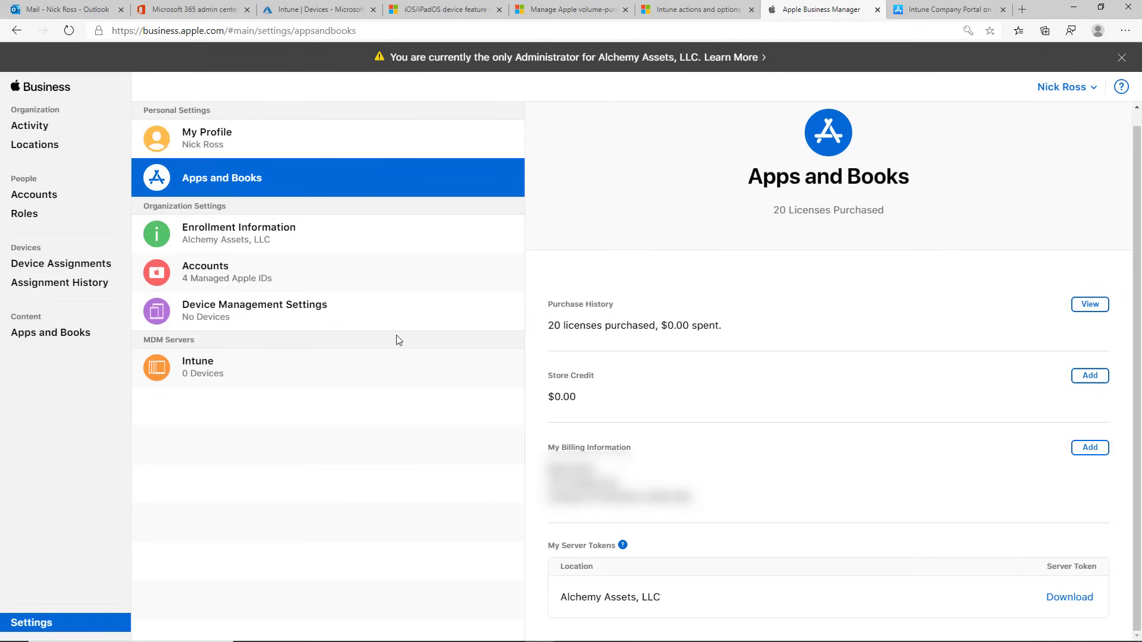
Step: Review Accounts and Device Management Settings, including customer numbers, then go to Device Assignments
{"action": "left_click", "coordinate": [352, 277]}
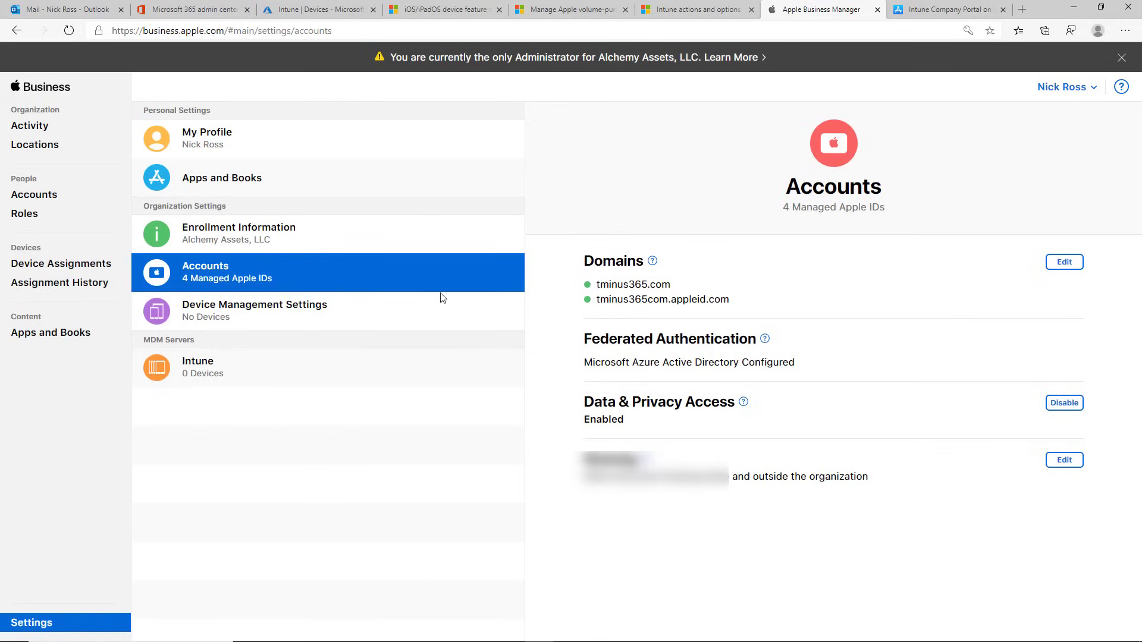
{"action": "left_click", "coordinate": [367, 305]}
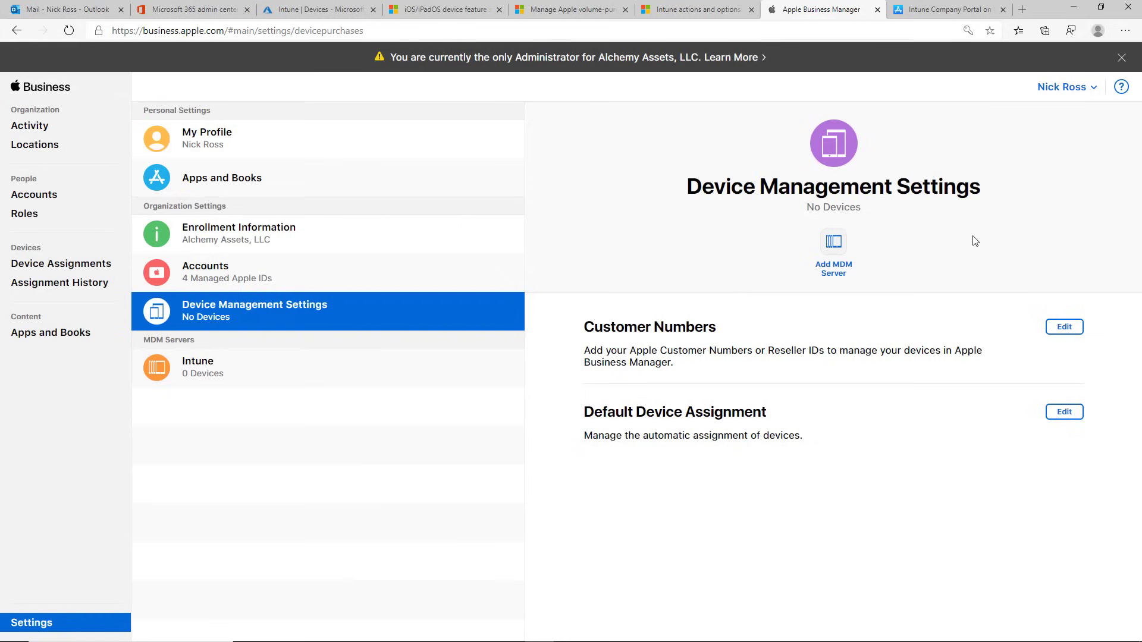
{"action": "left_click", "coordinate": [1063, 327]}
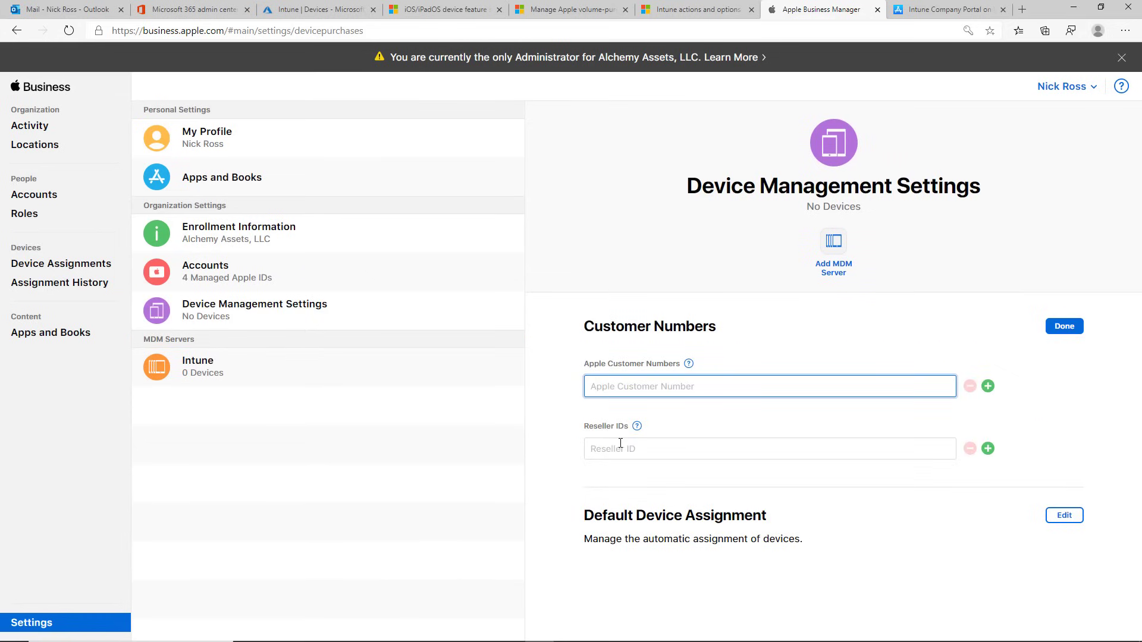
{"action": "left_click", "coordinate": [620, 444]}
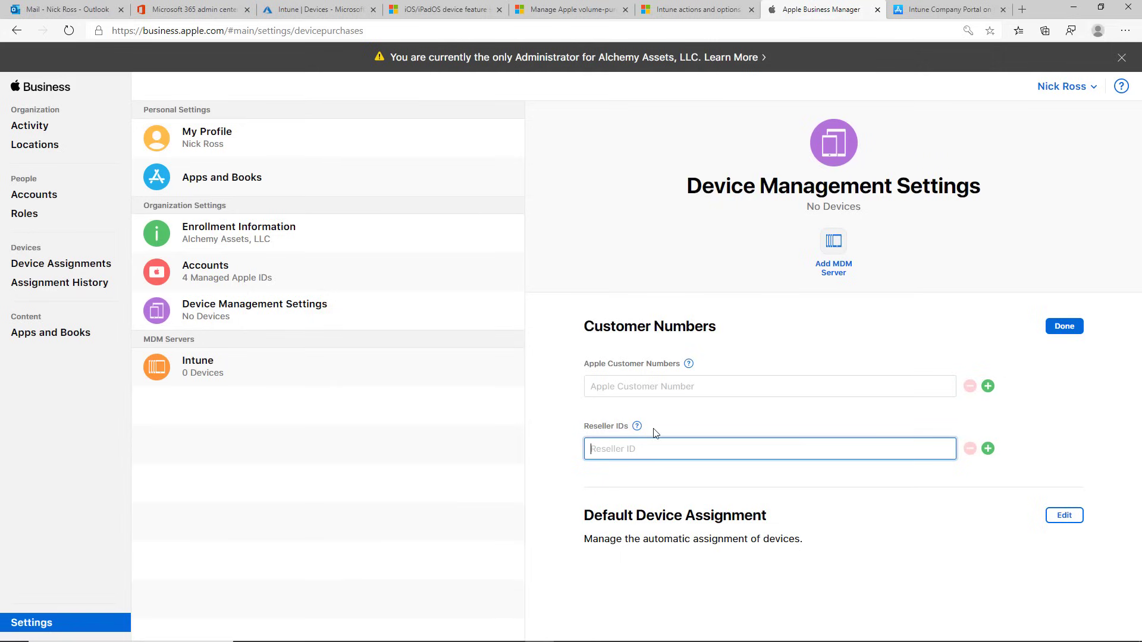
{"action": "left_click", "coordinate": [72, 266]}
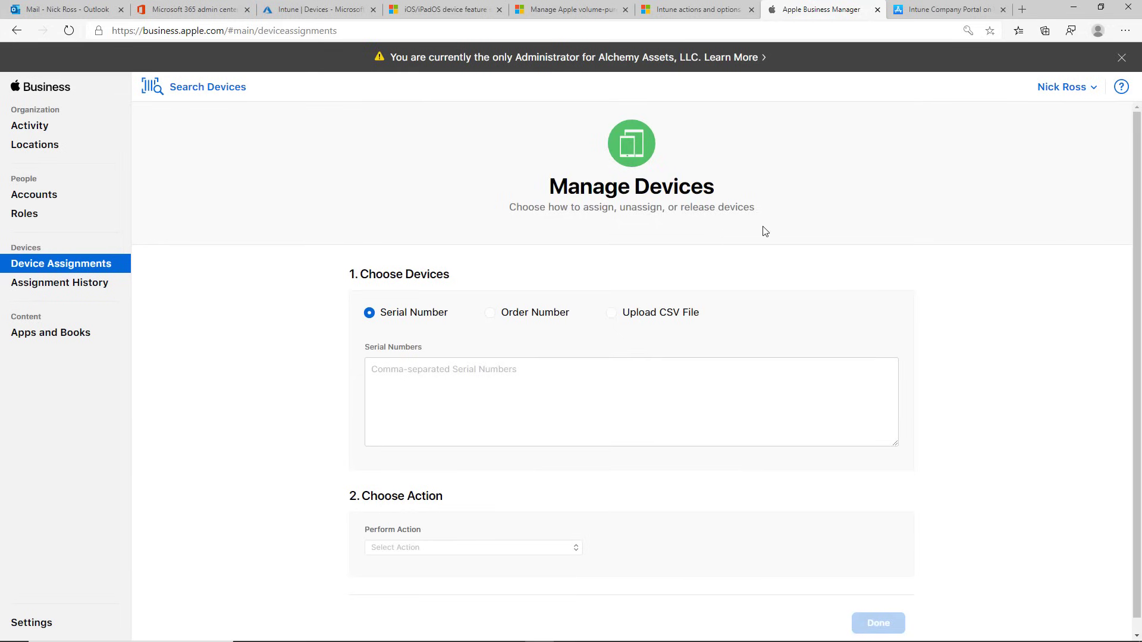
Step: Enter serial 7757, choose Assign to Server, and select Intune as the MDM server
{"action": "scroll", "coordinate": [597, 305], "scroll_direction": "down", "scroll_amount": 1}
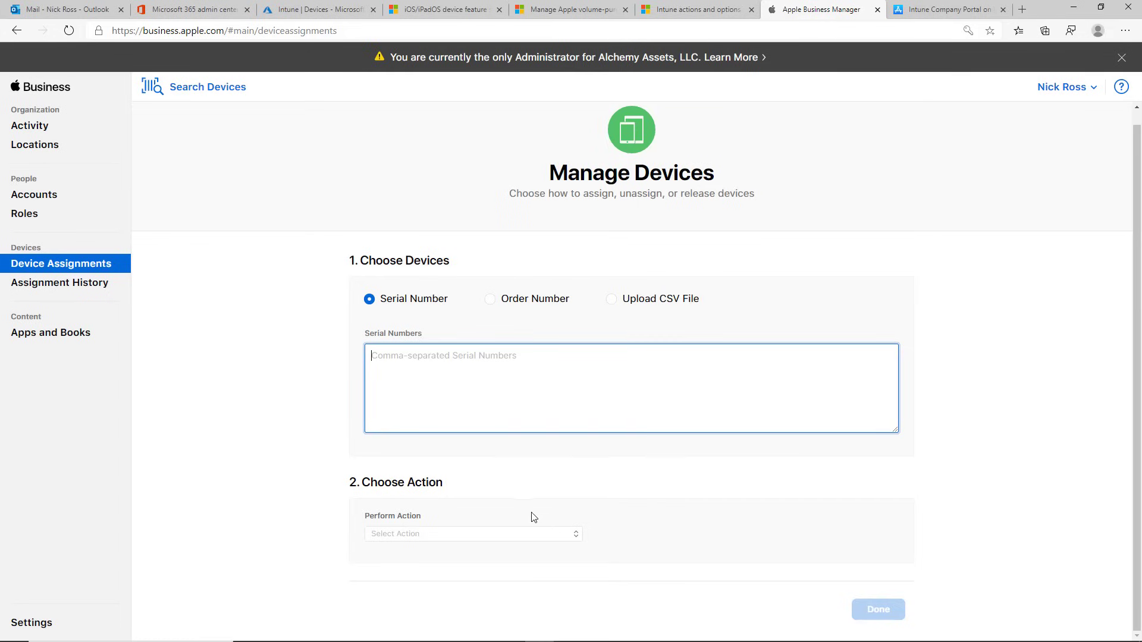
{"action": "left_click", "coordinate": [538, 532]}
{"action": "left_click", "coordinate": [559, 399]}
{"action": "type", "text": "7757"}
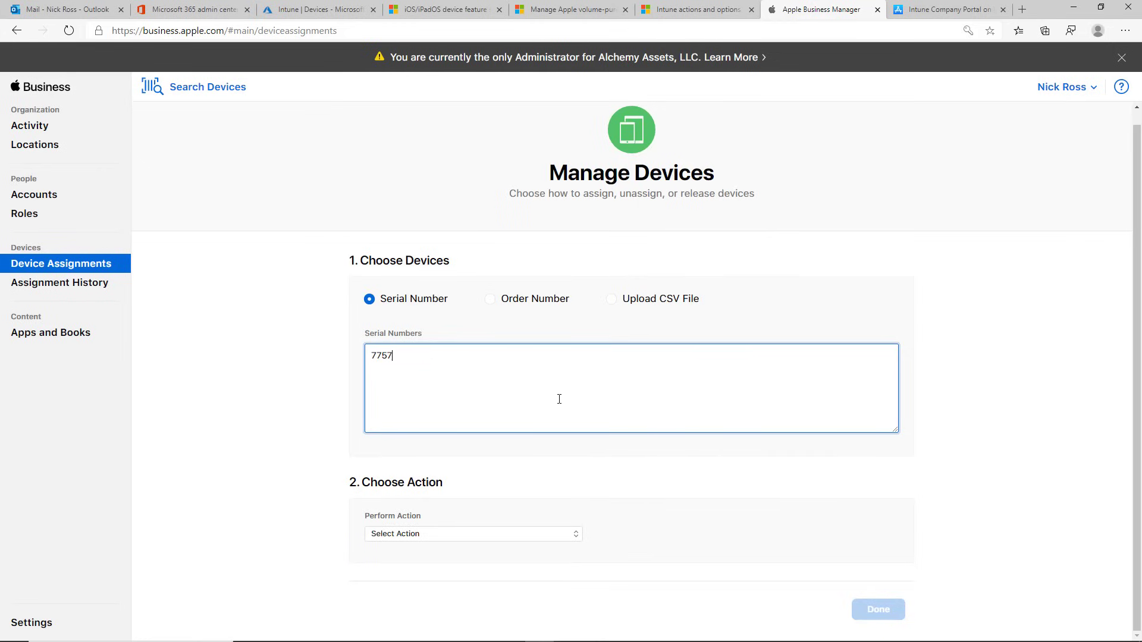
{"action": "left_click", "coordinate": [566, 537]}
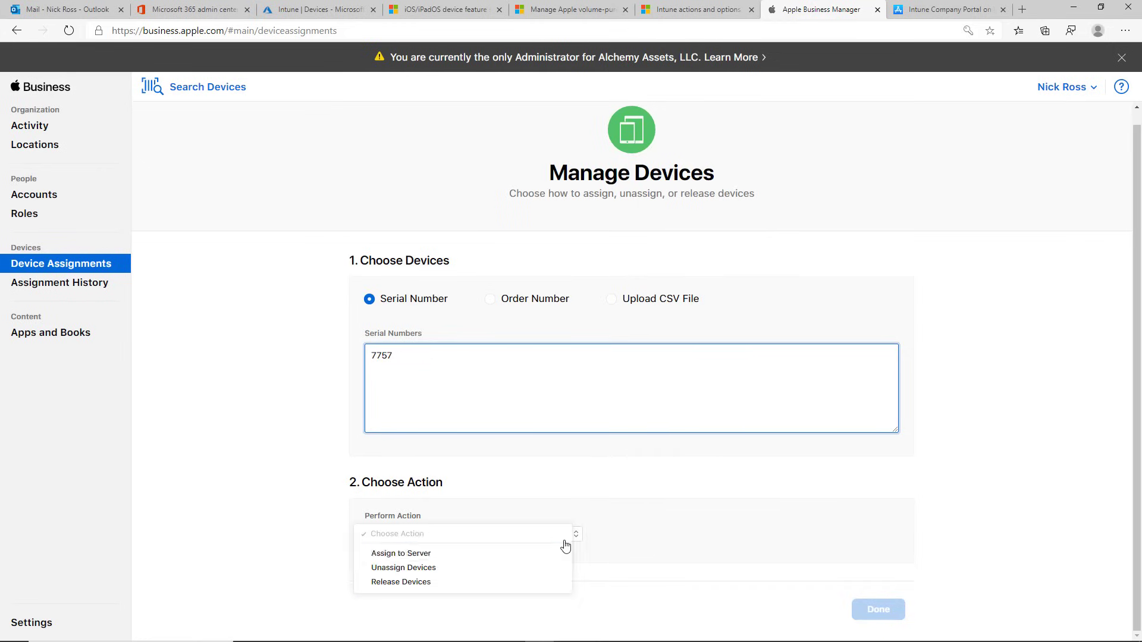
{"action": "left_click", "coordinate": [511, 553]}
{"action": "left_click", "coordinate": [682, 523]}
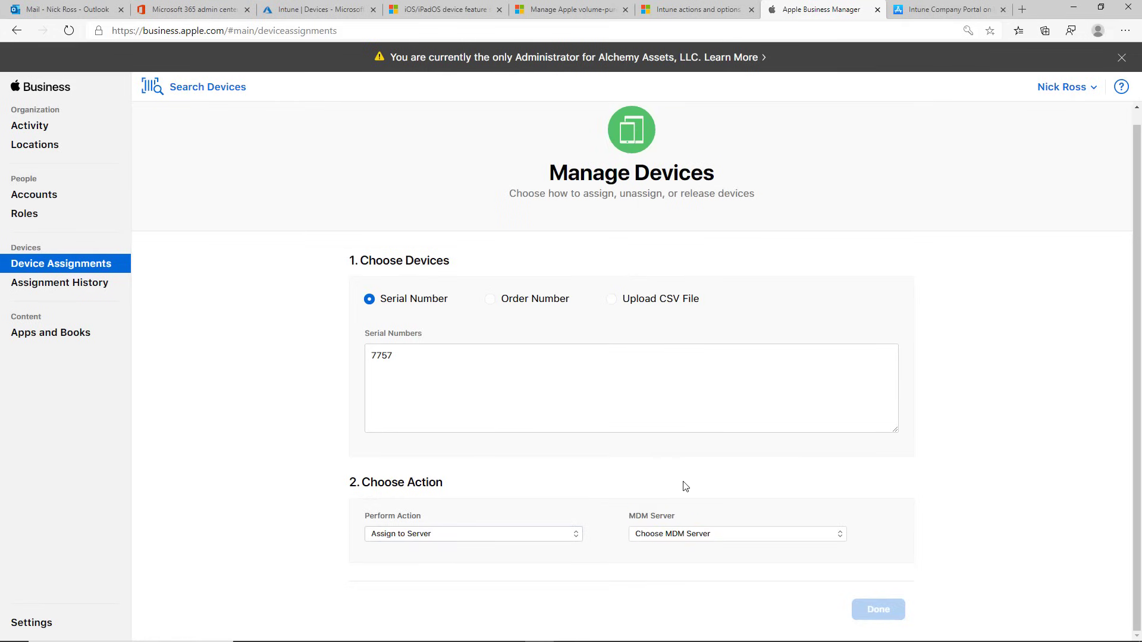
{"action": "left_click", "coordinate": [698, 538]}
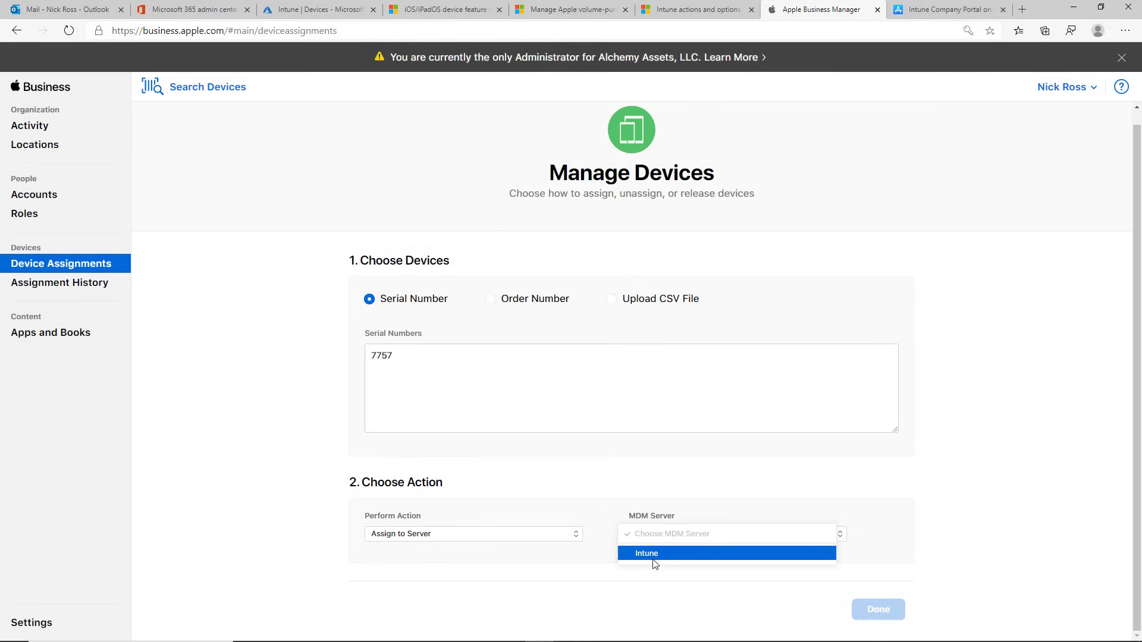
{"action": "left_click", "coordinate": [657, 556]}
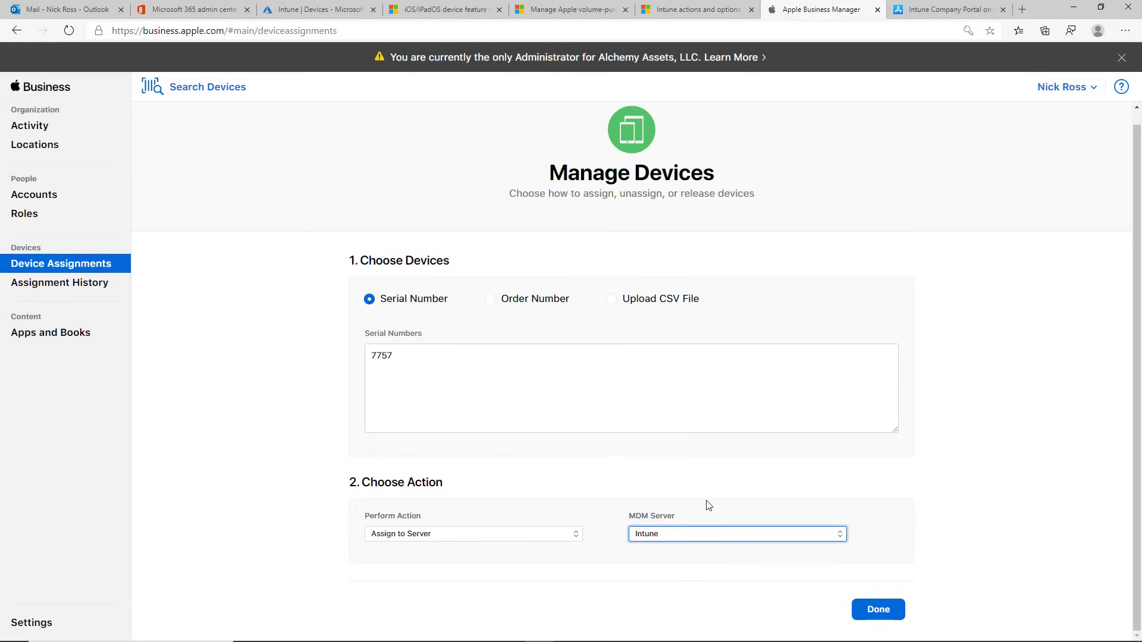
{"action": "left_click", "coordinate": [304, 13]}
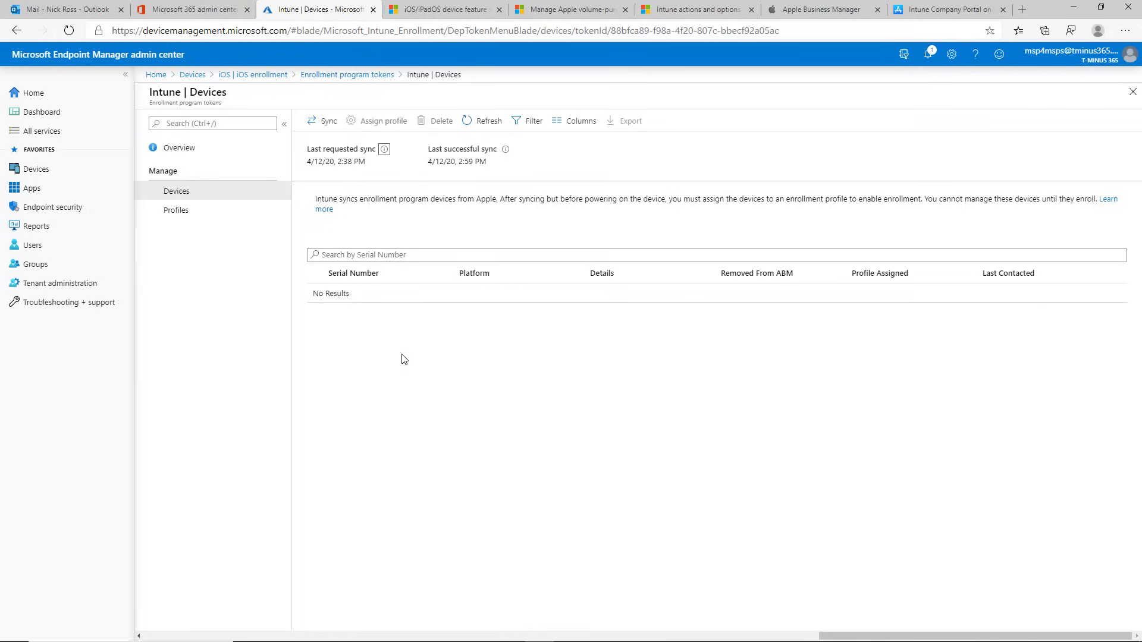
Step: Open the Intune token's Profiles list showing iOS Enrollment Profile and macOS Enrollment
{"action": "left_click", "coordinate": [202, 212]}
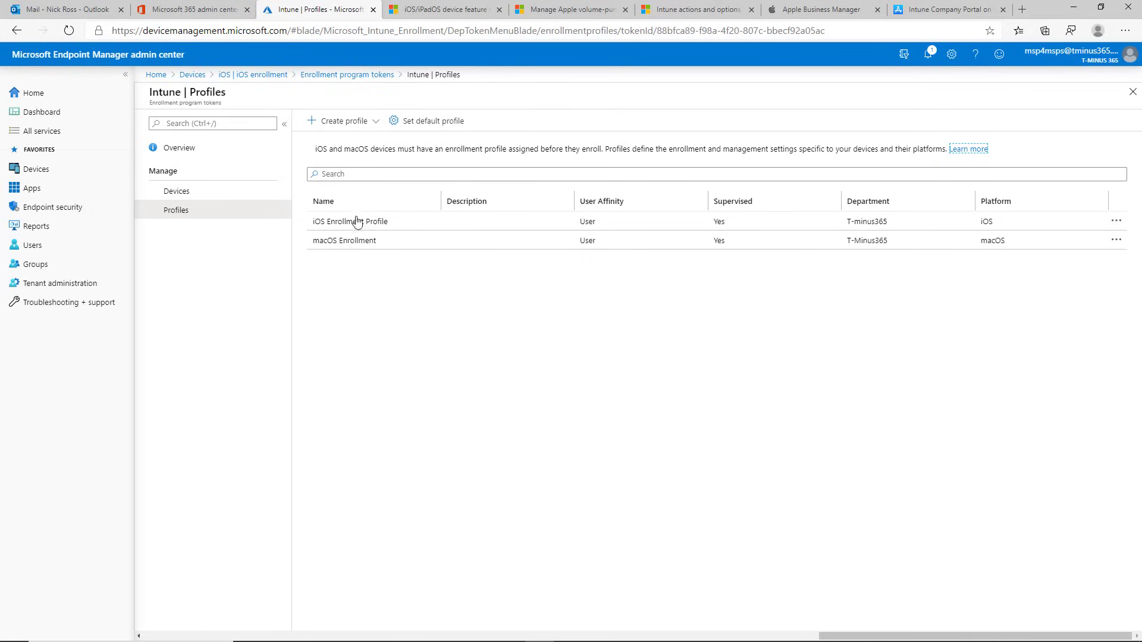
Step: Look at the iOS and macOS default enrollment profile choices, then cancel without setting either
{"action": "left_click", "coordinate": [417, 121]}
{"action": "left_click", "coordinate": [386, 216]}
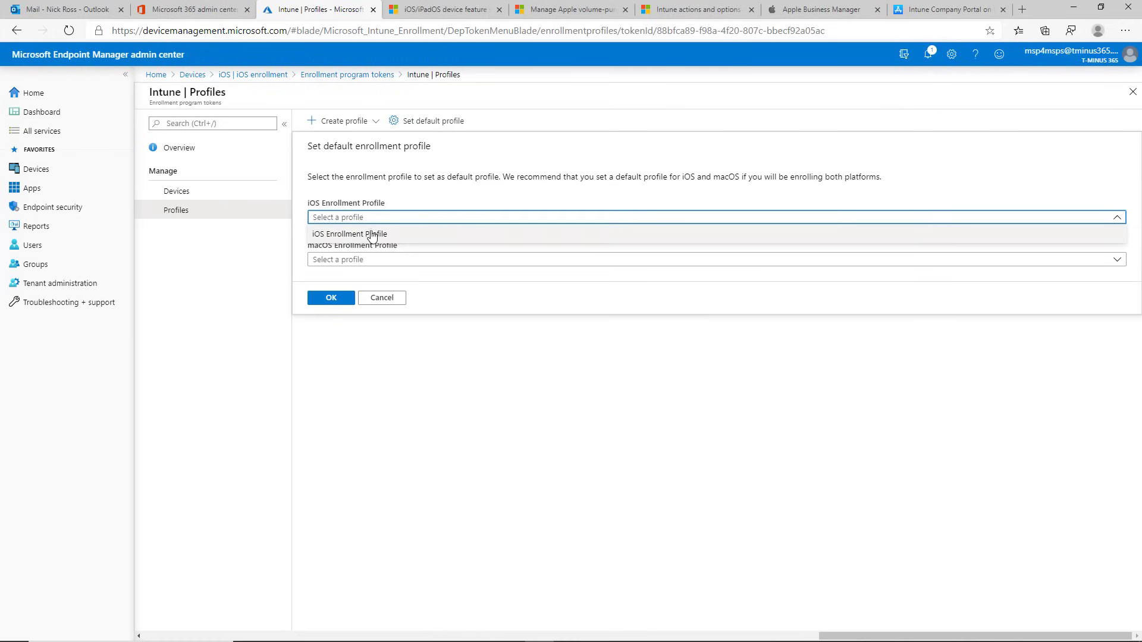
{"action": "left_click", "coordinate": [390, 262]}
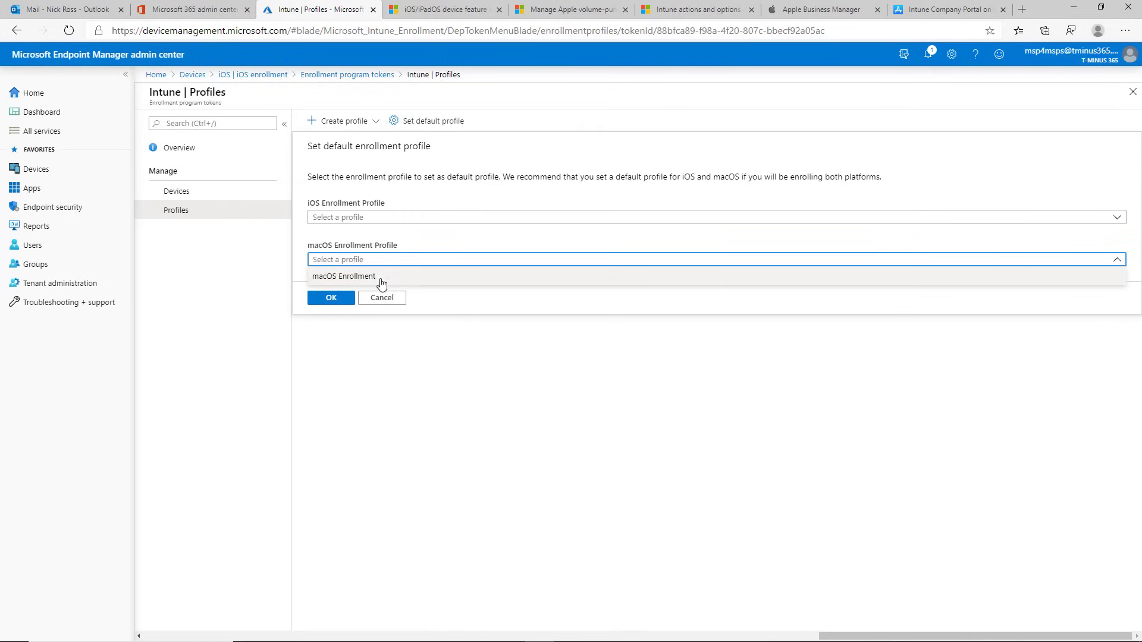
{"action": "left_click", "coordinate": [406, 246]}
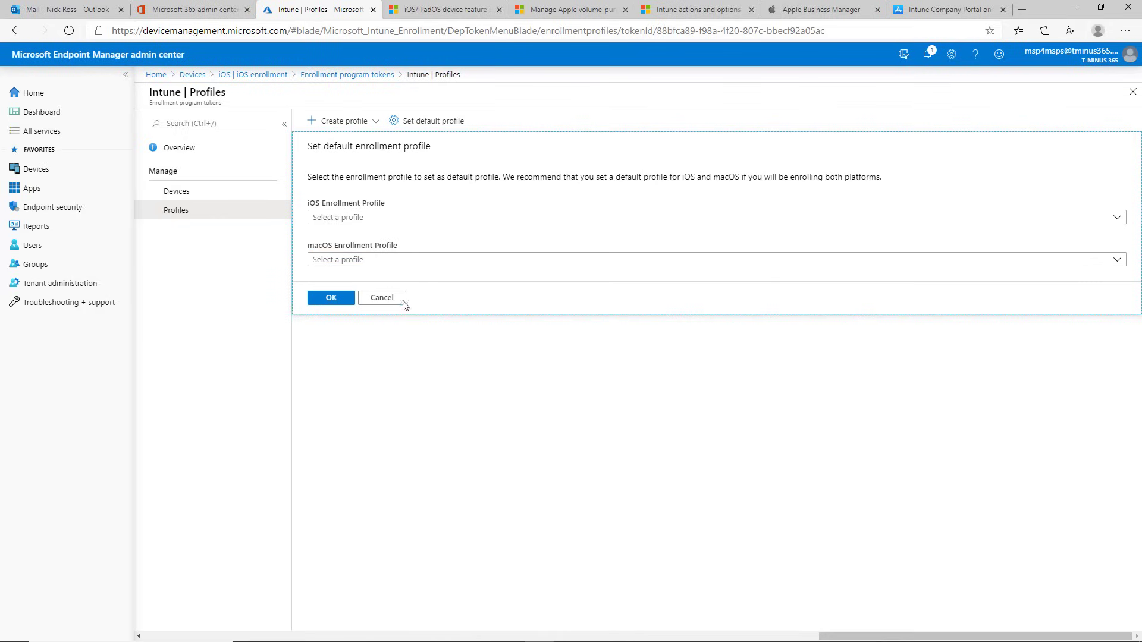
{"action": "left_click", "coordinate": [382, 299]}
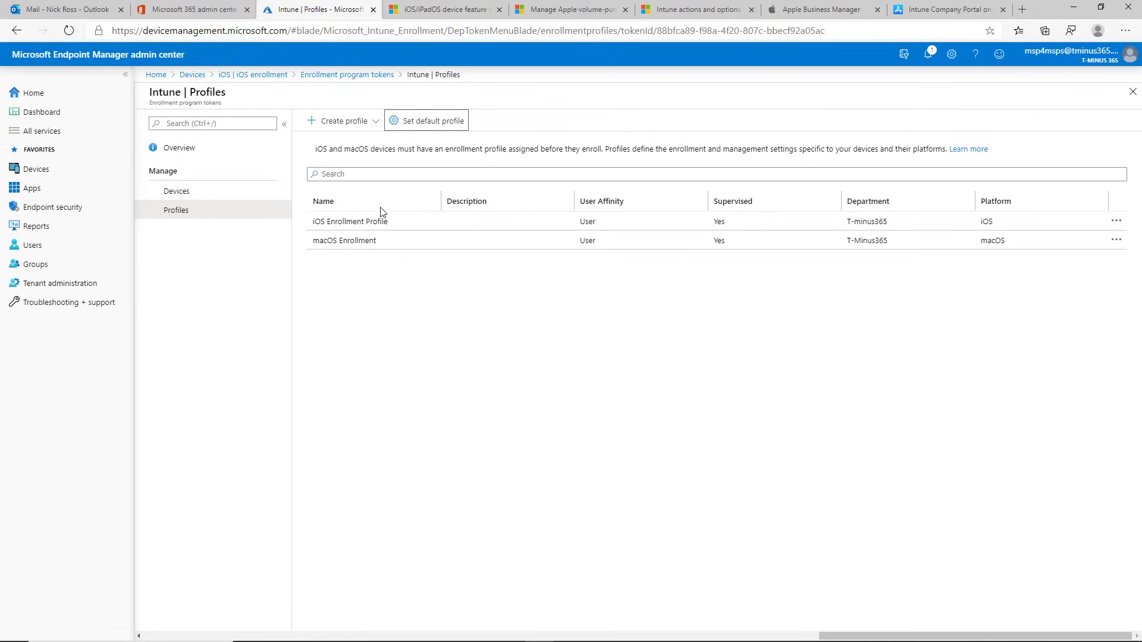
Step: Go to Devices > Apps > All apps and start adding a new app
{"action": "left_click", "coordinate": [89, 173]}
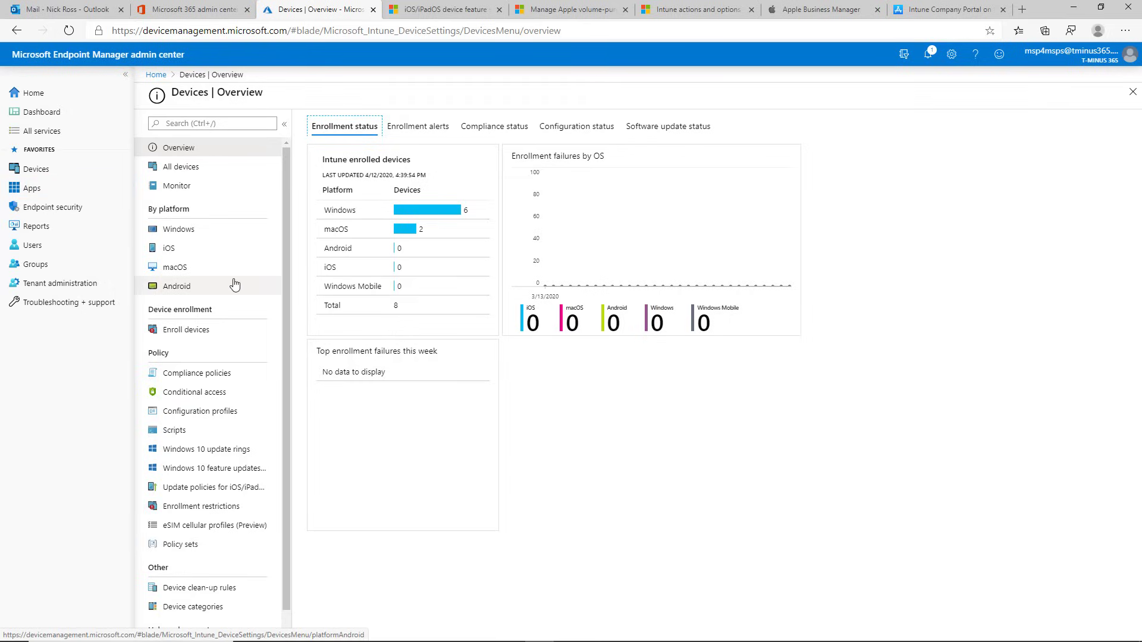
{"action": "left_click", "coordinate": [53, 188]}
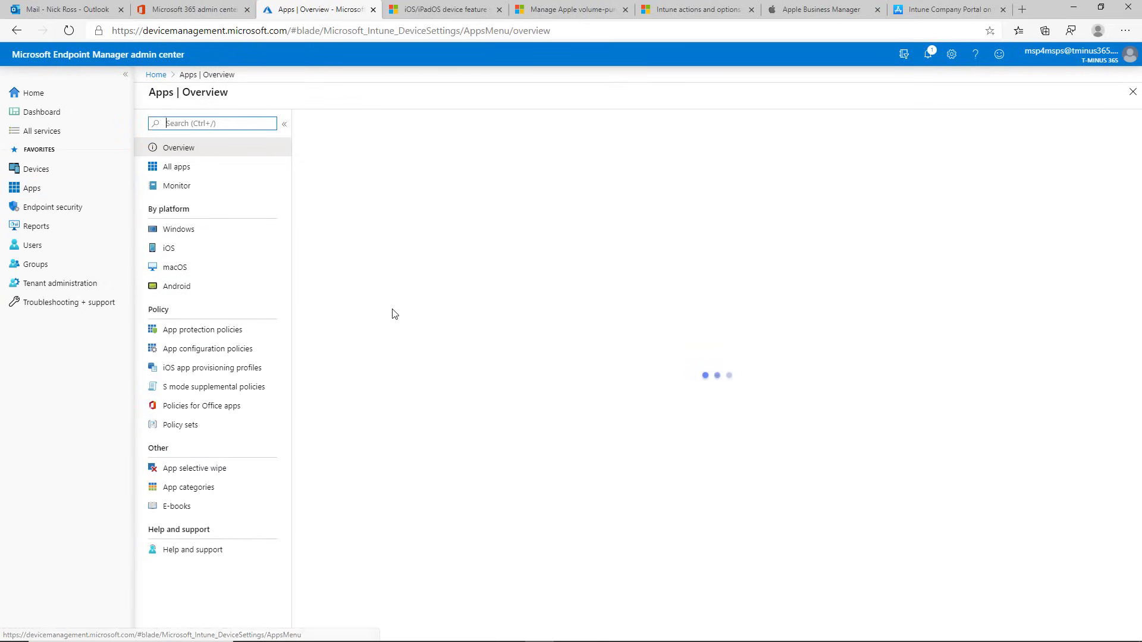
{"action": "left_click", "coordinate": [241, 170]}
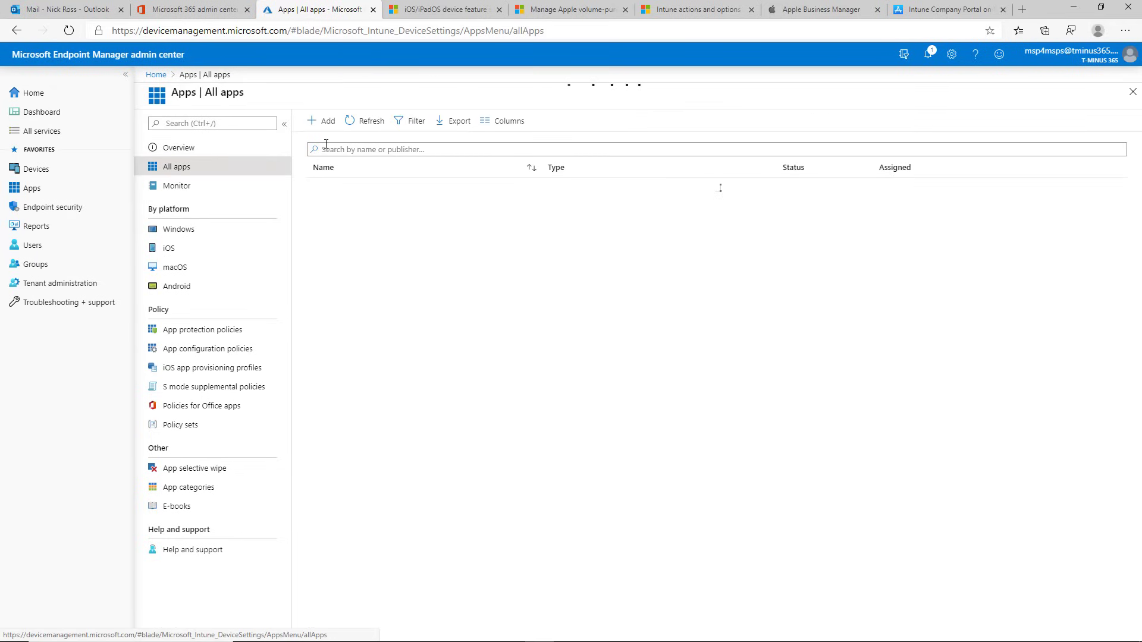
{"action": "left_click", "coordinate": [326, 124]}
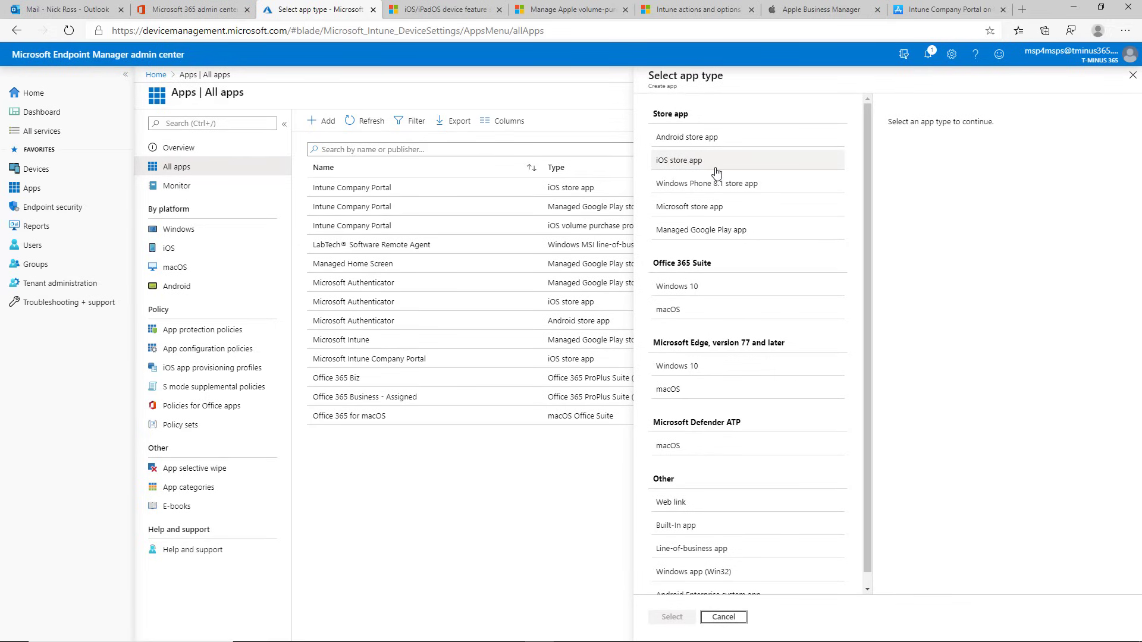
Step: Add an iOS store app by searching the App Store for Intune and selecting Intune Company Portal
{"action": "left_click", "coordinate": [715, 170]}
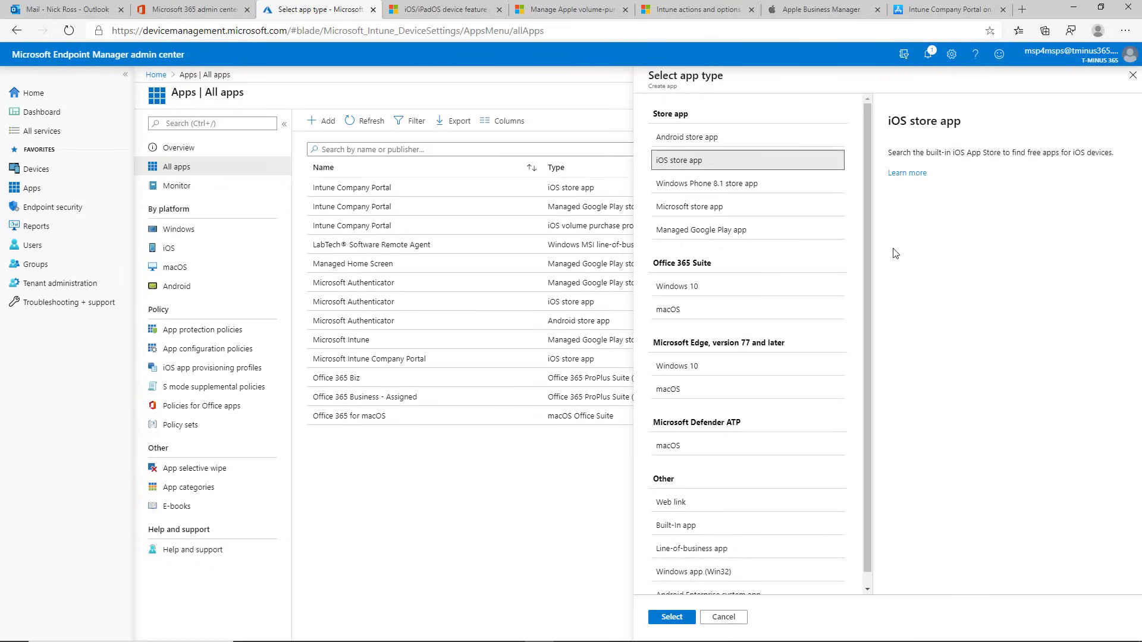
{"action": "left_click", "coordinate": [676, 622]}
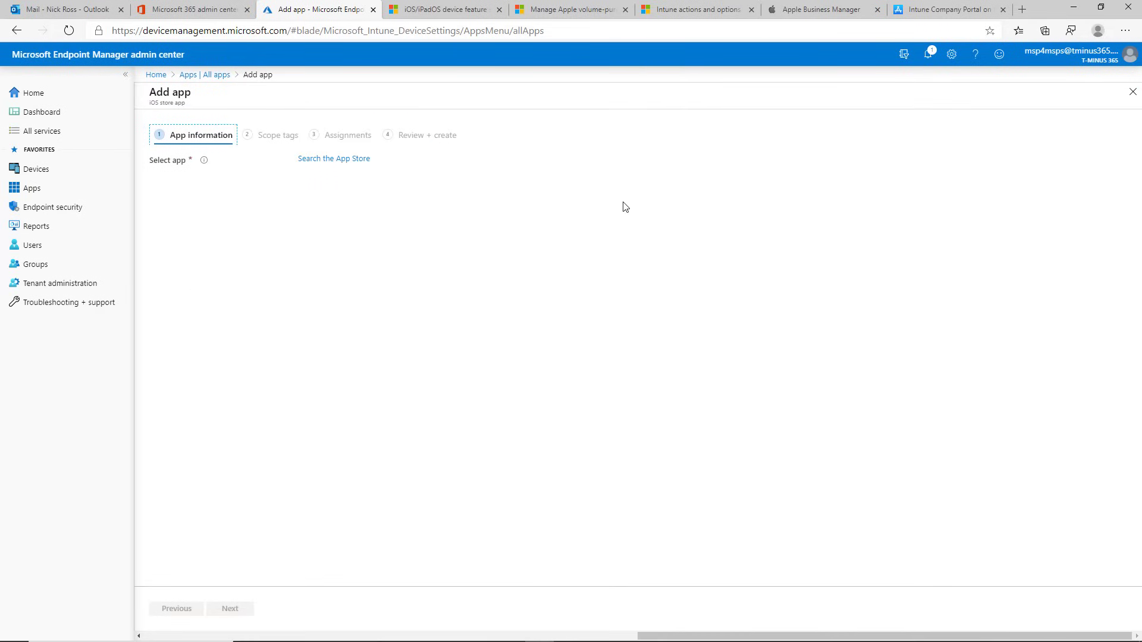
{"action": "left_click", "coordinate": [327, 160]}
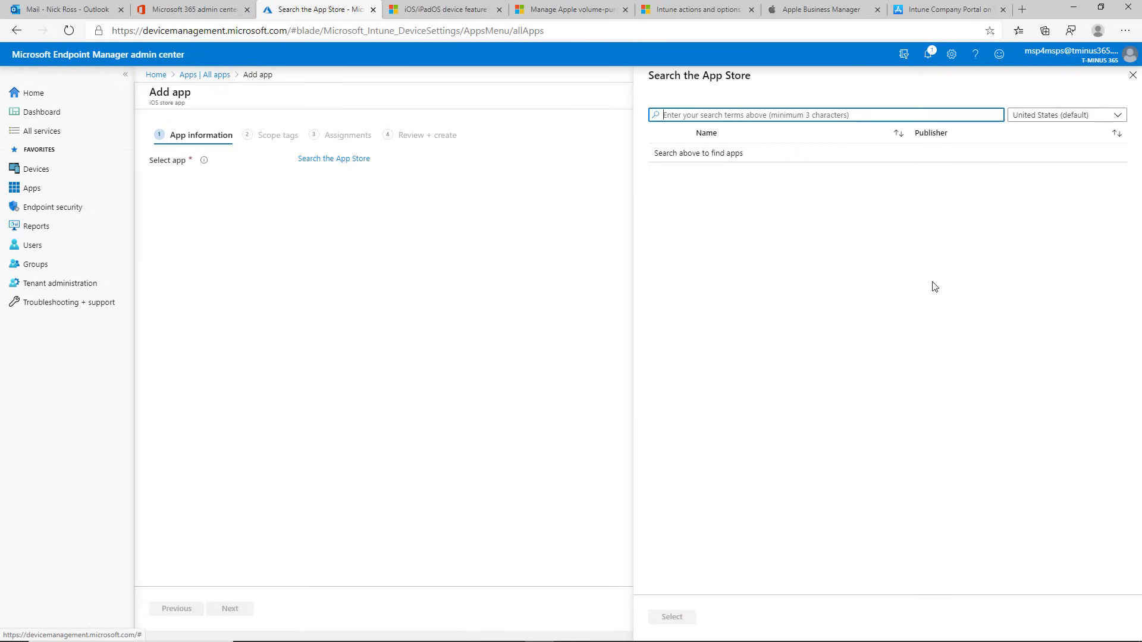
{"action": "type", "text": "Intunrb"}
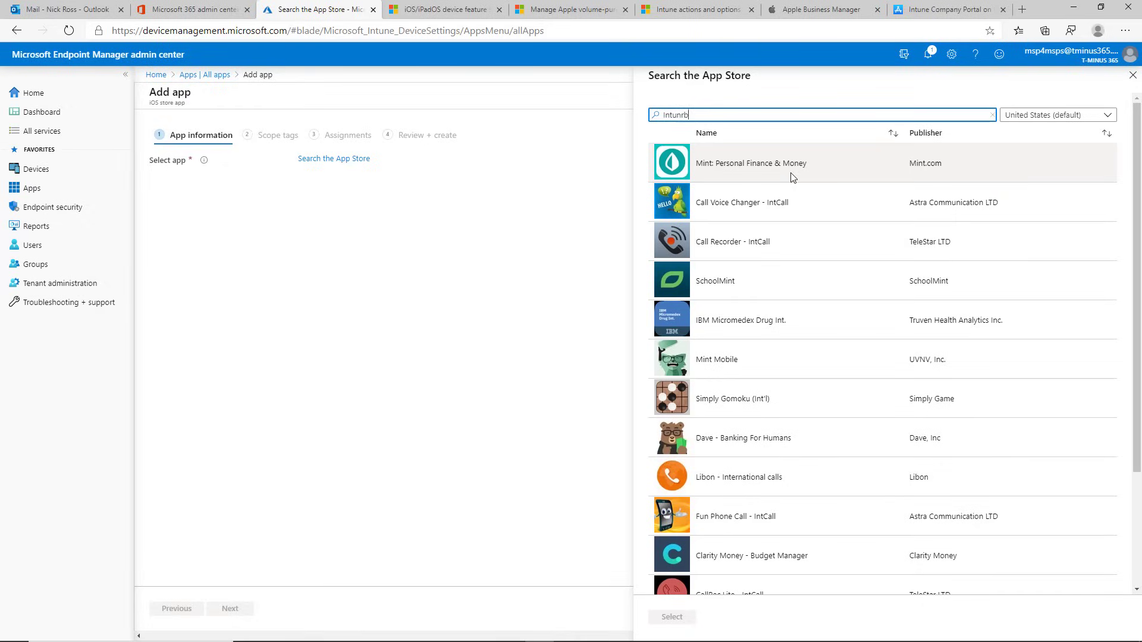
{"action": "key", "text": "BackSpace"}
{"action": "key", "text": "BackSpace"}
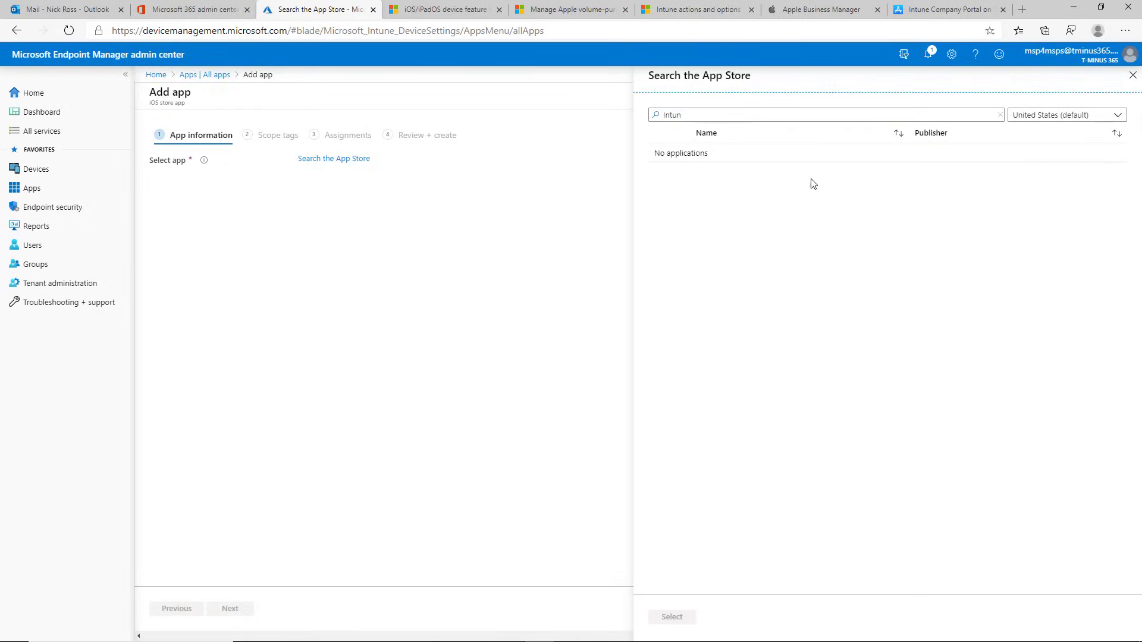
{"action": "left_click", "coordinate": [802, 116]}
{"action": "type", "text": "e"}
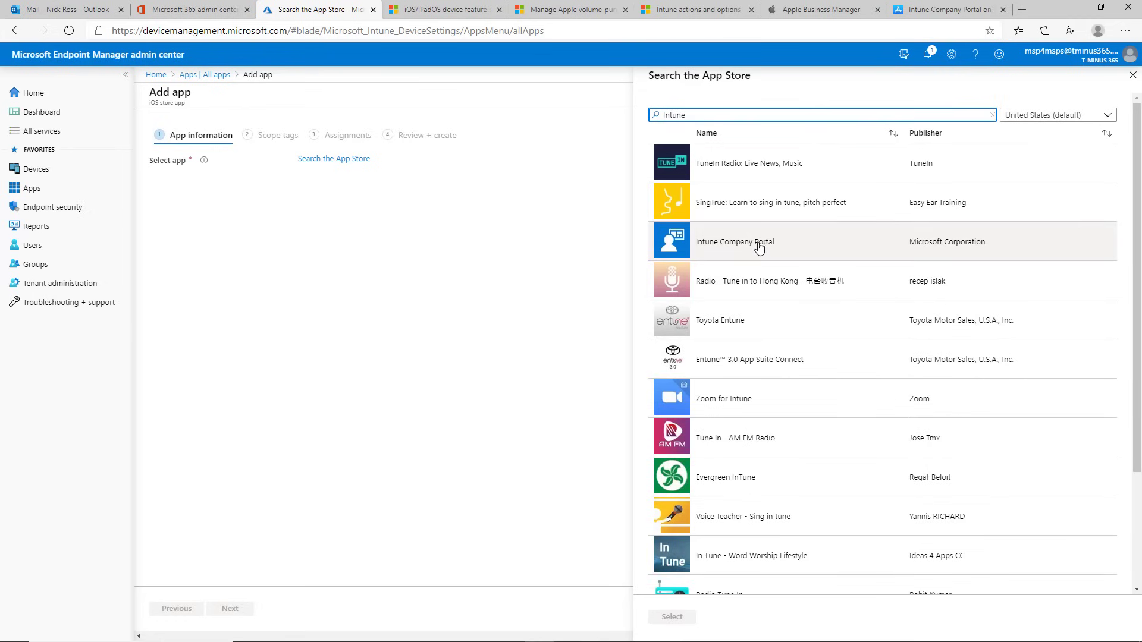
{"action": "left_click", "coordinate": [768, 253]}
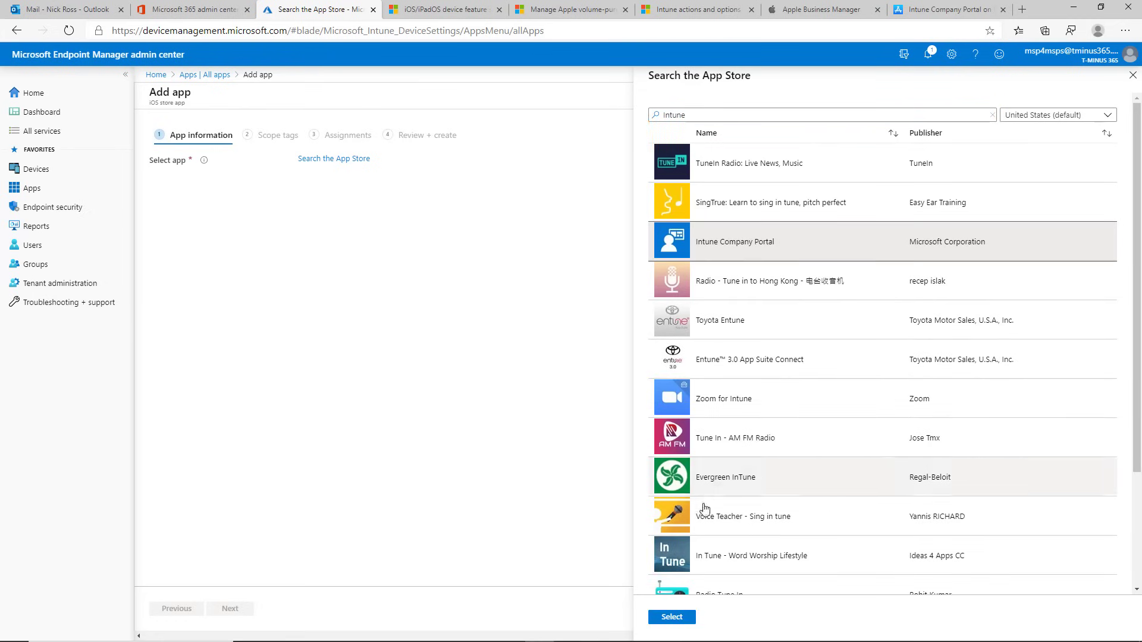
{"action": "left_click", "coordinate": [681, 619]}
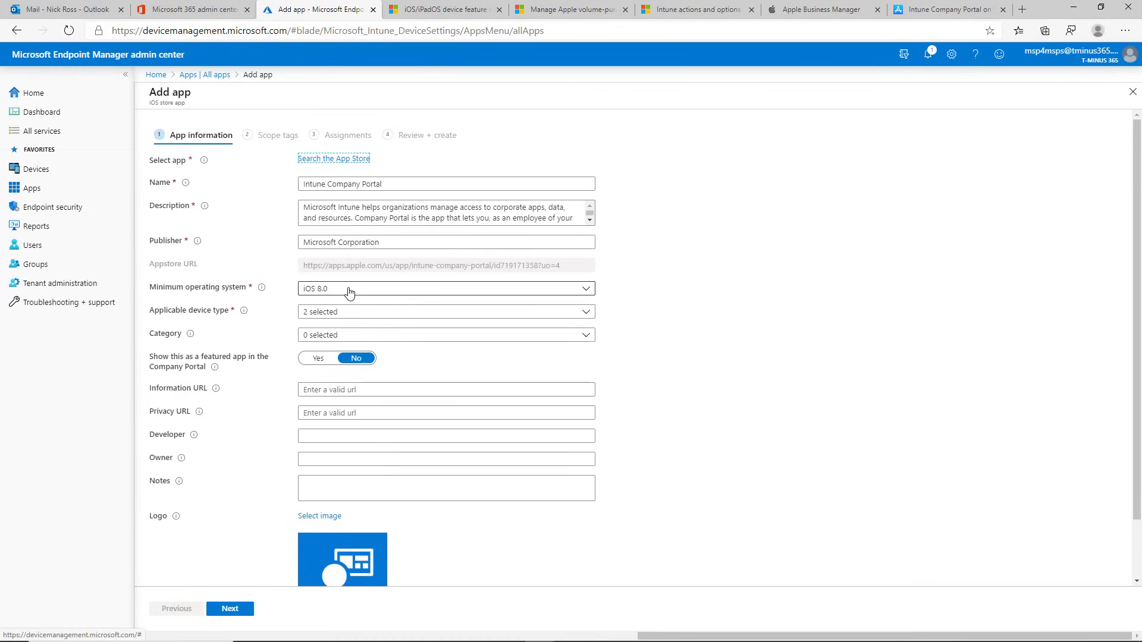
Step: Keep both applicable device types, advance to Assignments, and add All devices under Required
{"action": "left_click", "coordinate": [357, 313]}
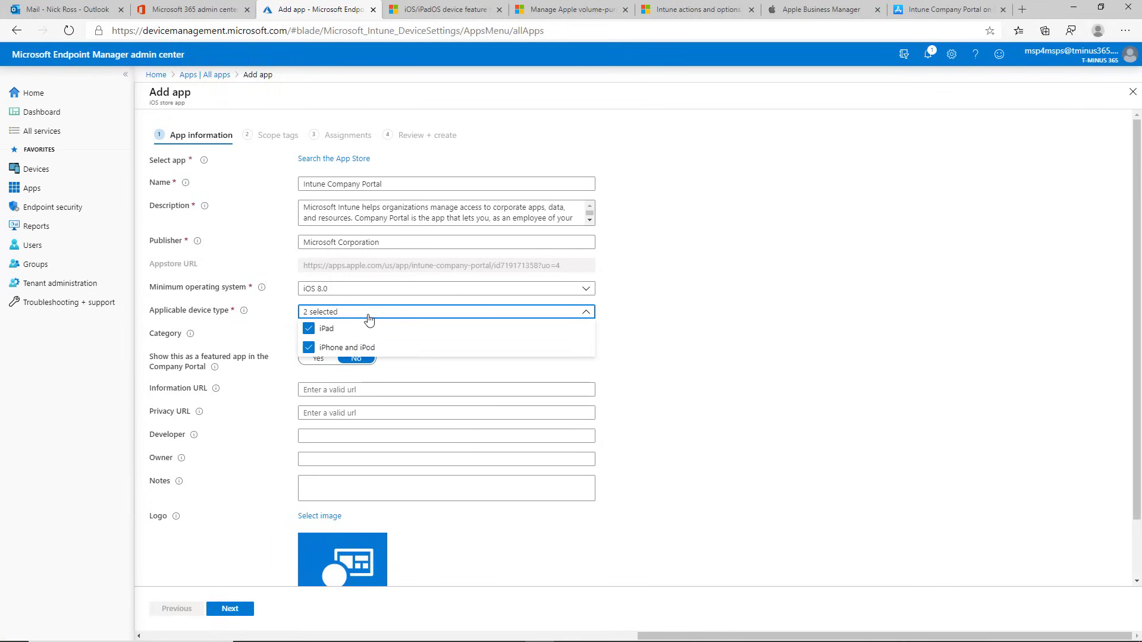
{"action": "left_click", "coordinate": [364, 315]}
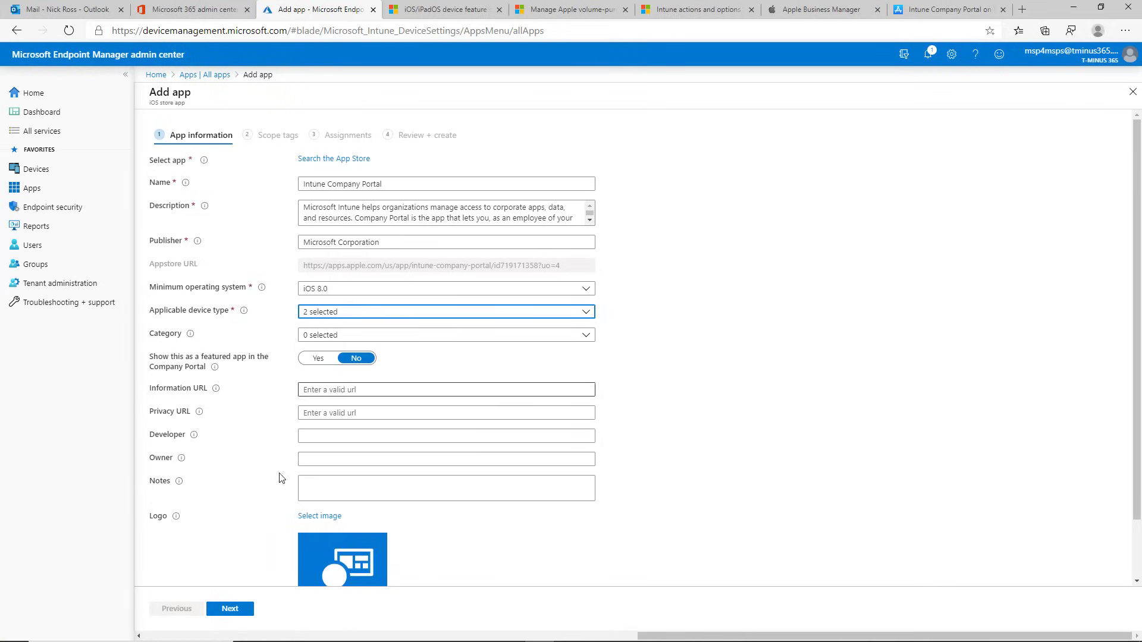
{"action": "left_click", "coordinate": [237, 609]}
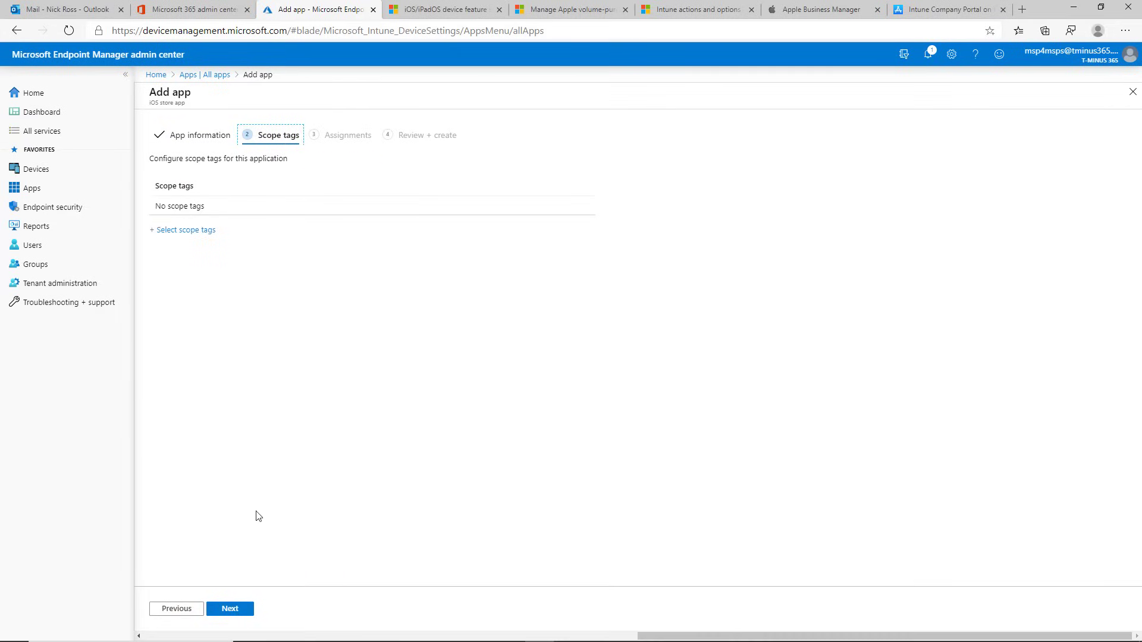
{"action": "left_click", "coordinate": [238, 609]}
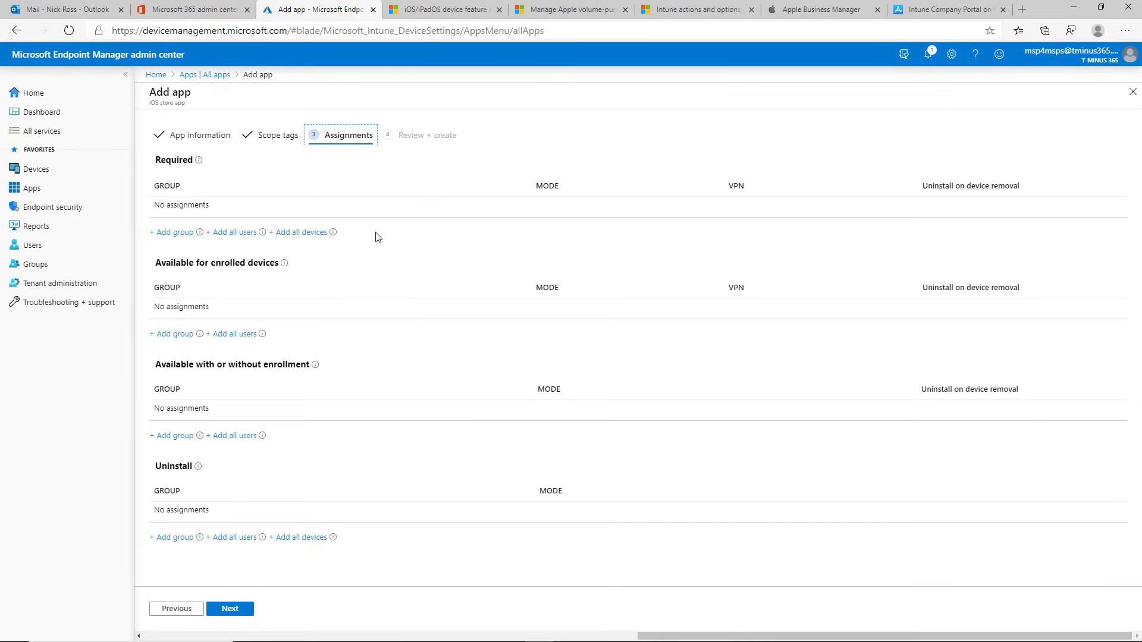
{"action": "left_click", "coordinate": [316, 233]}
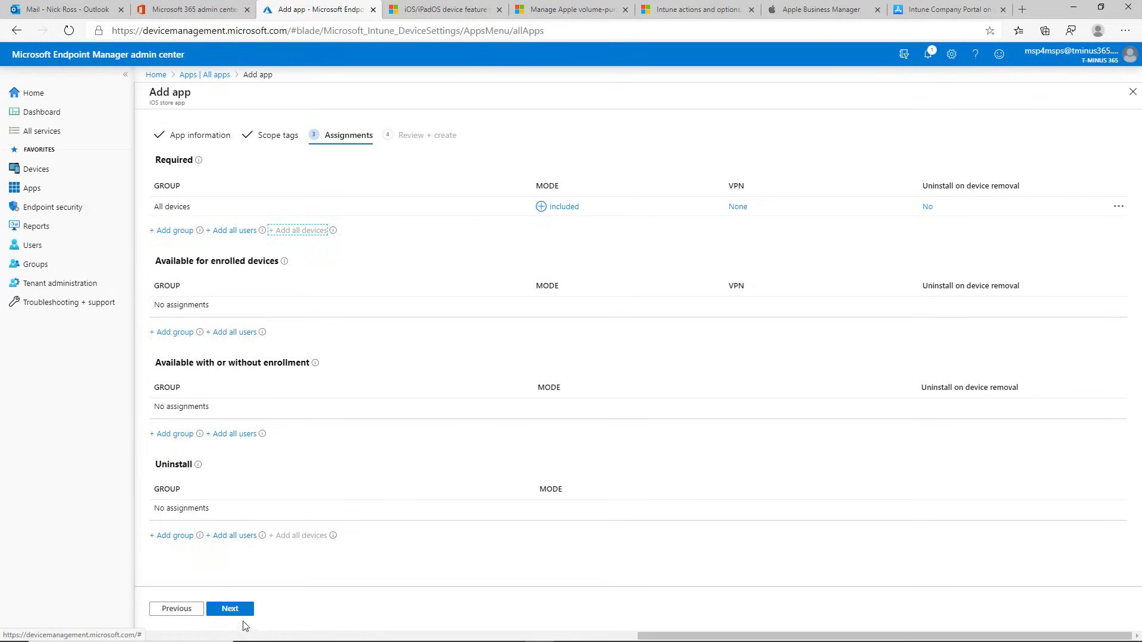
Step: Leave Review + create via the All apps breadcrumb, discard the draft, and switch to Apple Business Manager
{"action": "left_click", "coordinate": [212, 606]}
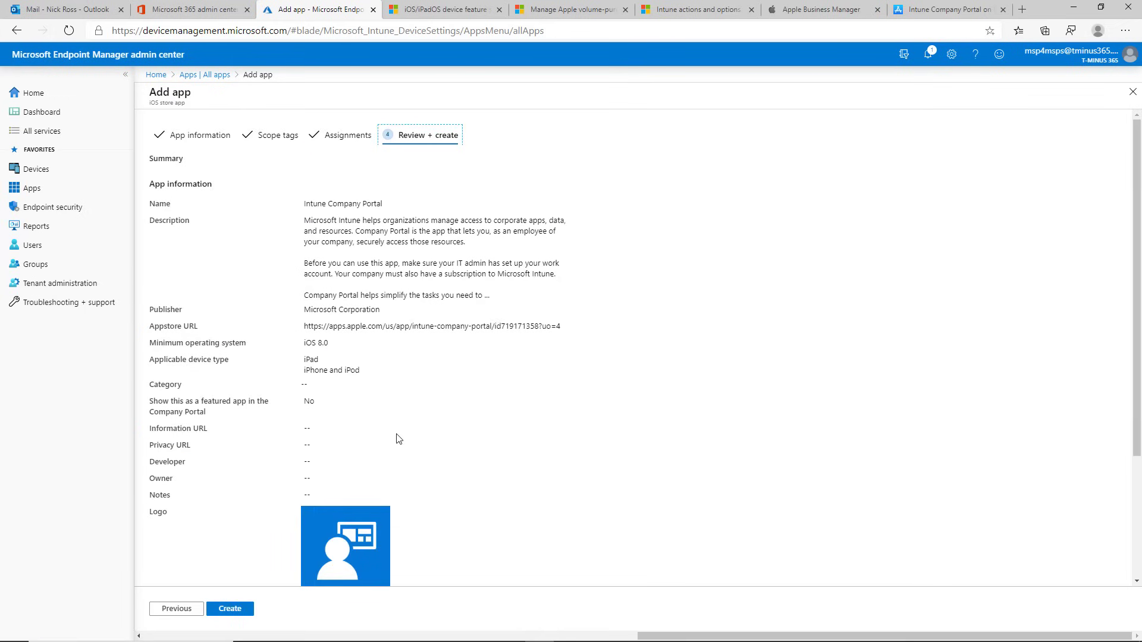
{"action": "left_click", "coordinate": [205, 75]}
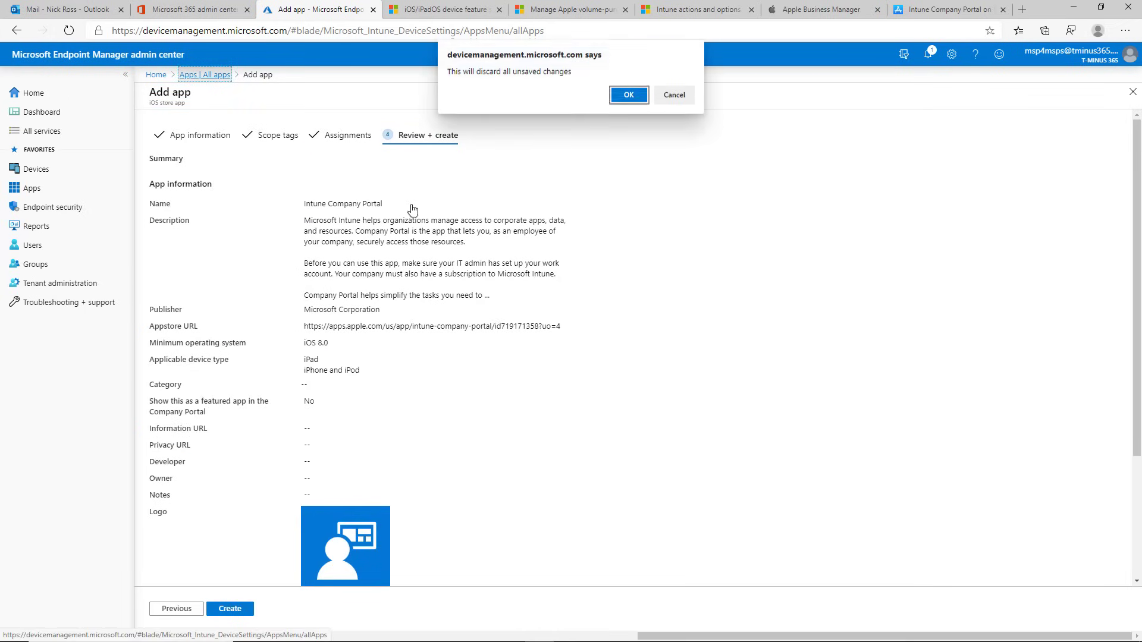
{"action": "left_click", "coordinate": [629, 93]}
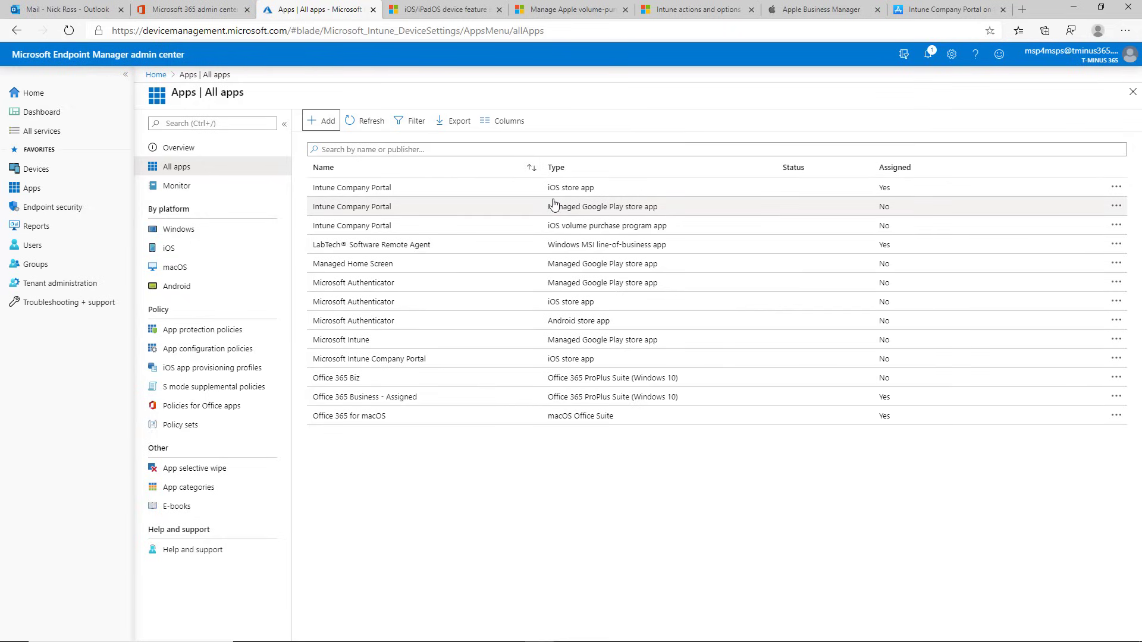
{"action": "left_click", "coordinate": [772, 10]}
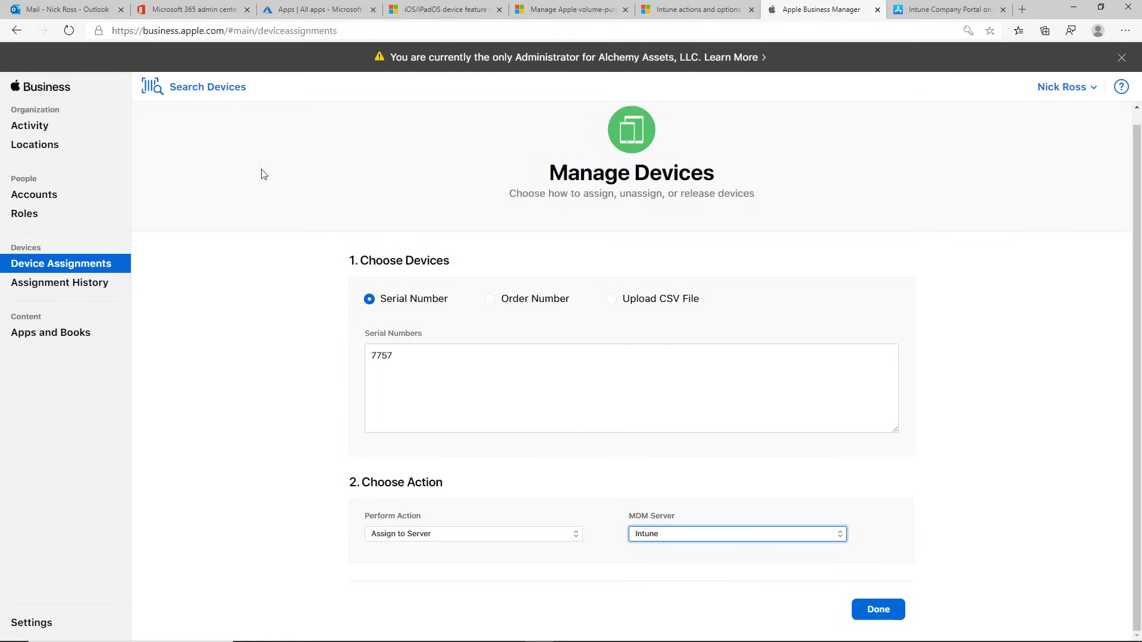